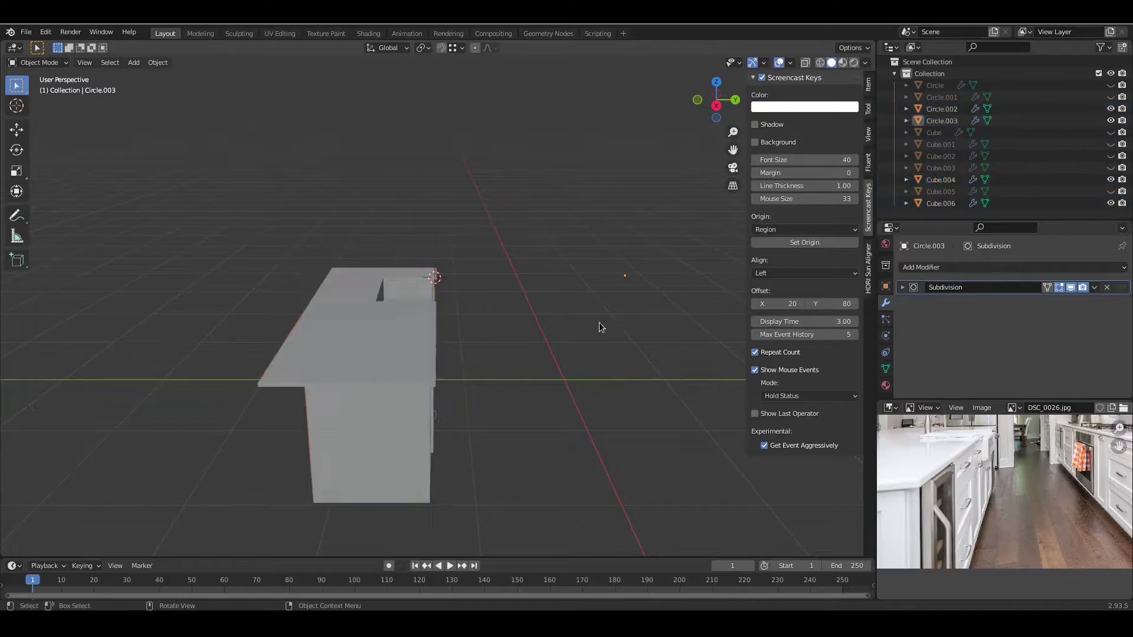
Step: Hide the kitchen island's door and drawer fronts and handles, leaving only the island body and countertop
left_click(385, 364)
key("n")
key("n")
middle_click_drag(388, 370, 505, 354)
key("Tab")
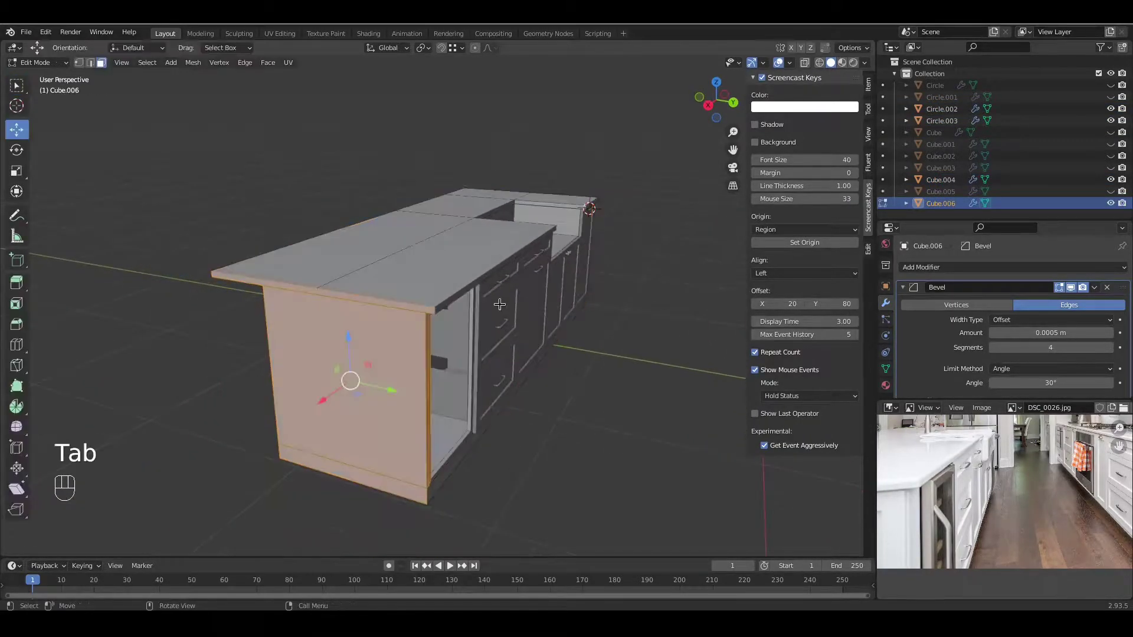
key("a")
key("Tab")
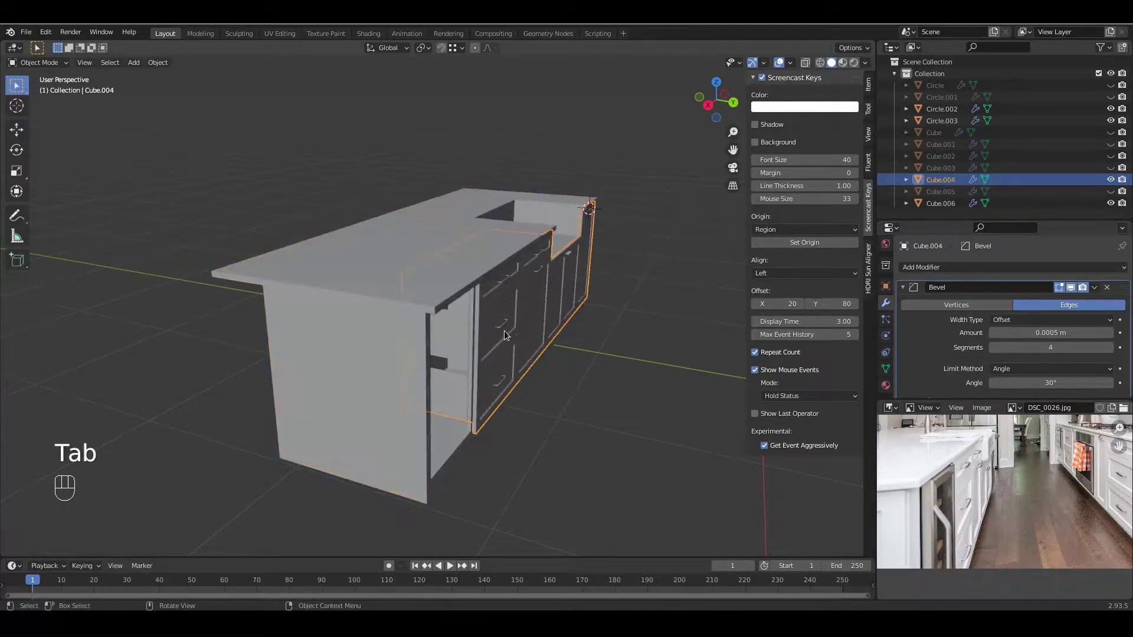
key("h")
key("h")
key("h")
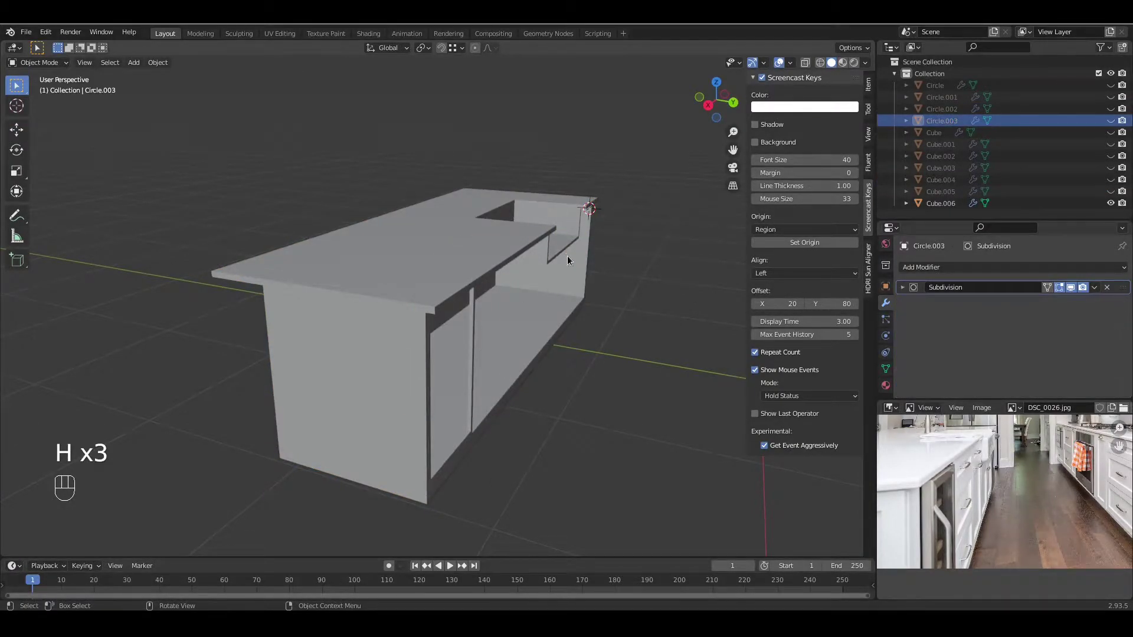
Step: Separate the whole island body mesh by loose parts
left_click(431, 302)
middle_click_drag(431, 302, 458, 342)
key("Tab")
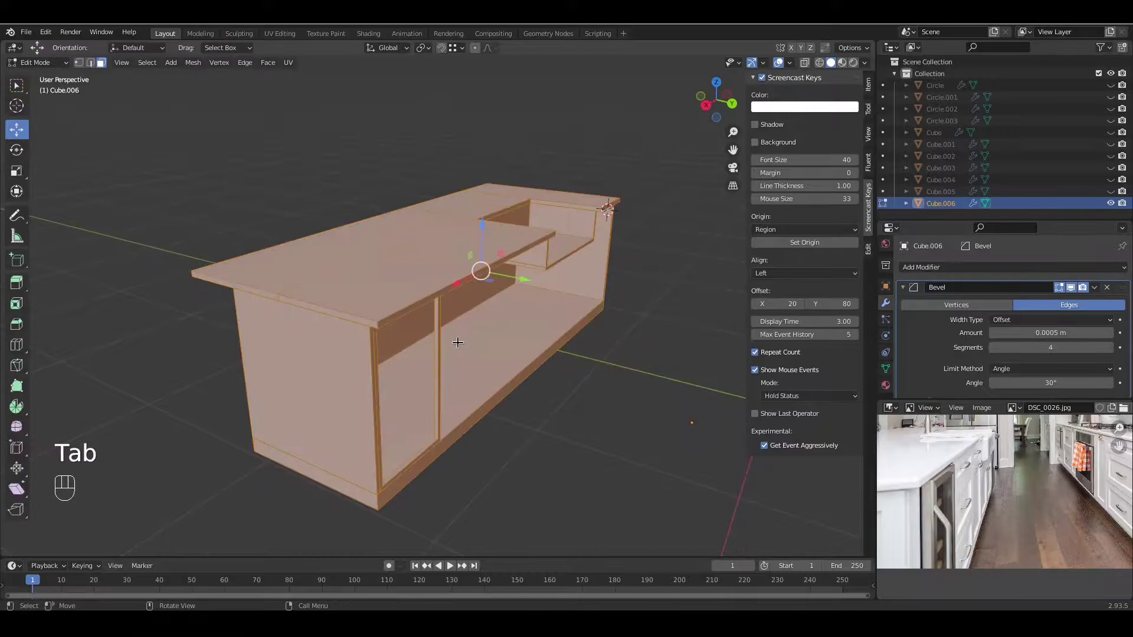
key("p")
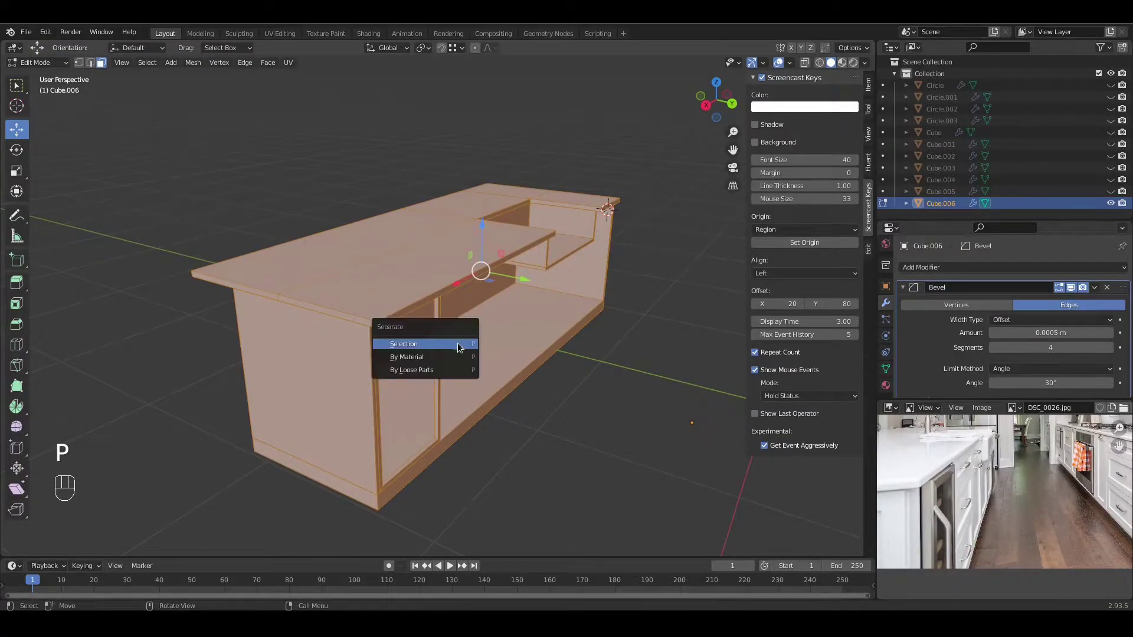
left_click(458, 370)
key("Tab")
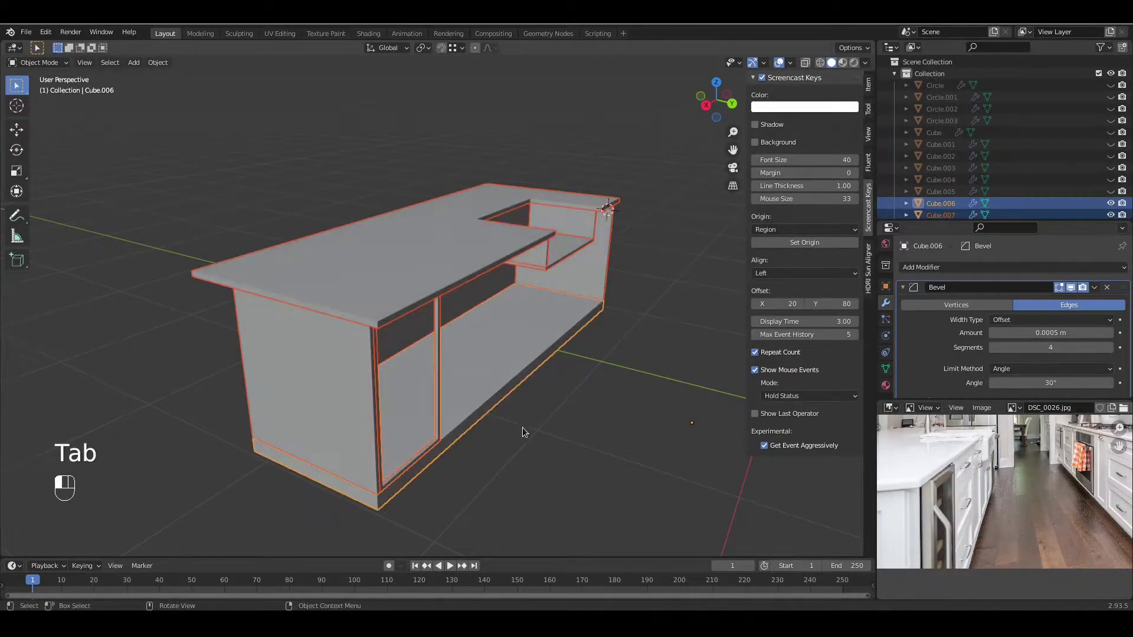
Step: Open the island's near end panel for mesh editing in wireframe display
left_click(522, 428)
middle_click_drag(536, 362, 427, 303)
left_click(354, 370)
key("Tab")
key("Tab")
key("Tab")
key("shift+z")
Step: Mark the end panel's edges as UV seams in edge selection mode and hide the panel
left_click(379, 291, "alt")
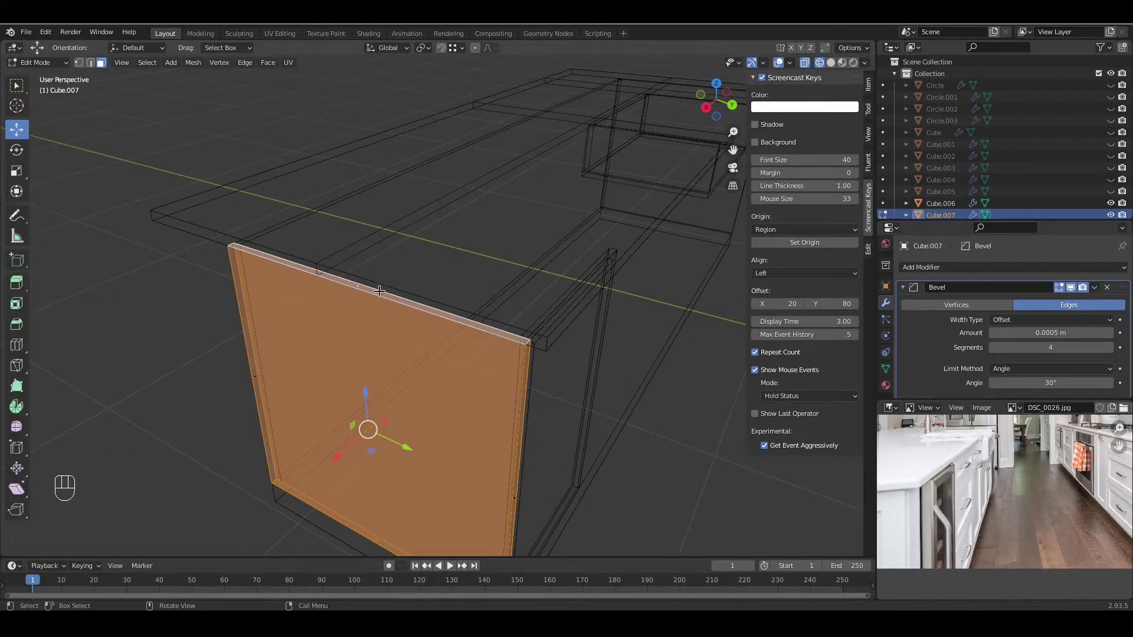
left_click(91, 62)
scroll(415, 352, "down", 2)
middle_click_drag(415, 352, 394, 298, "shift")
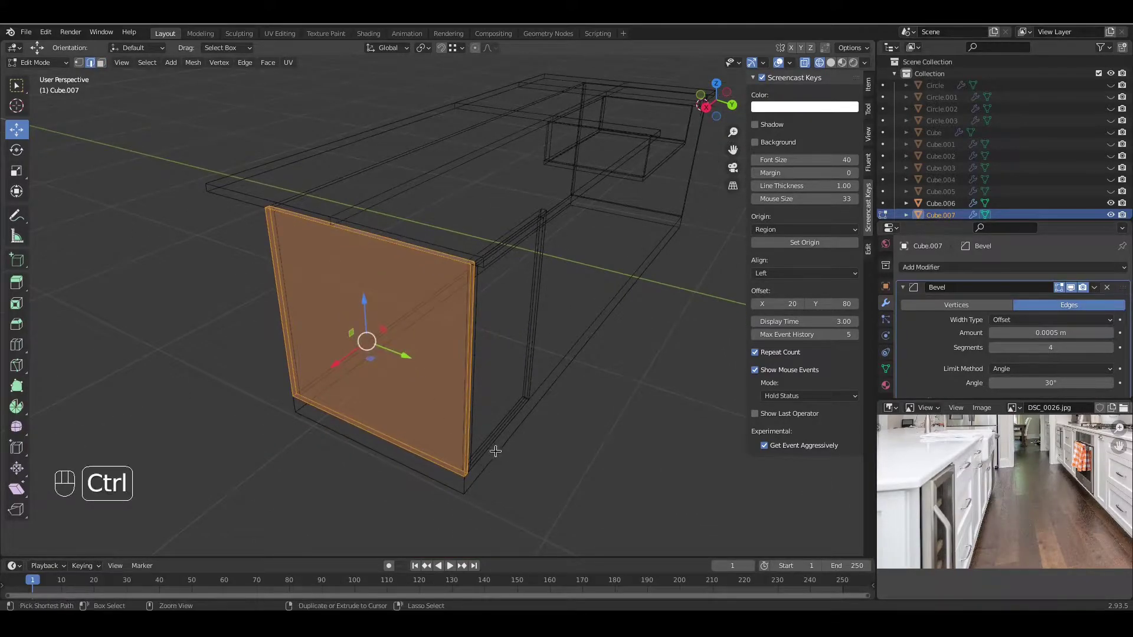
right_click(401, 322)
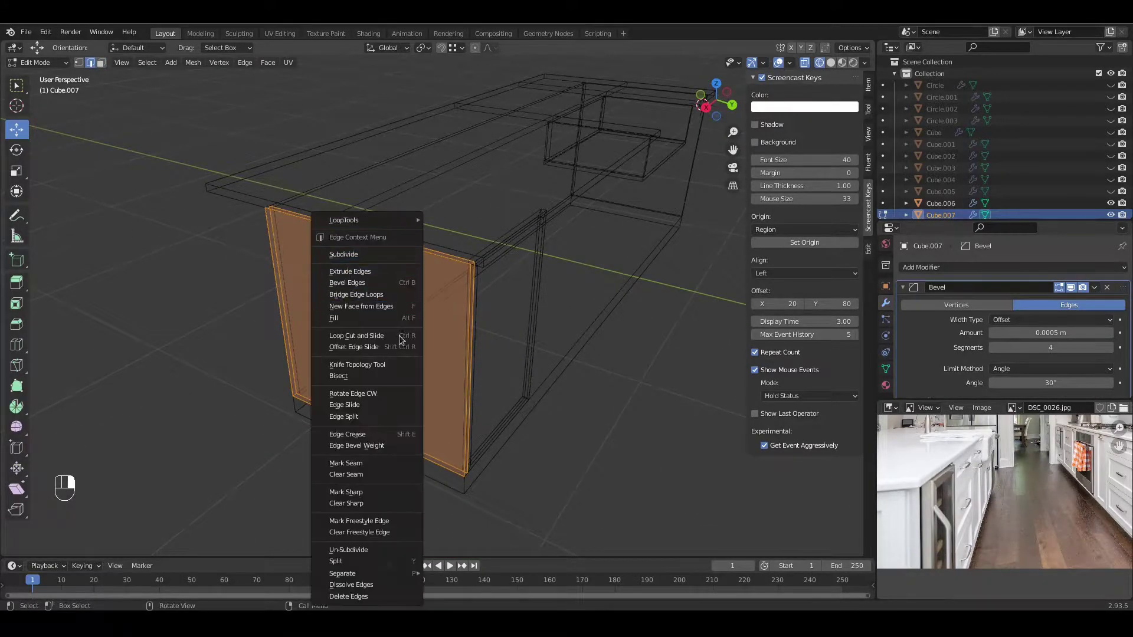
left_click(396, 464)
key("Tab")
key("h")
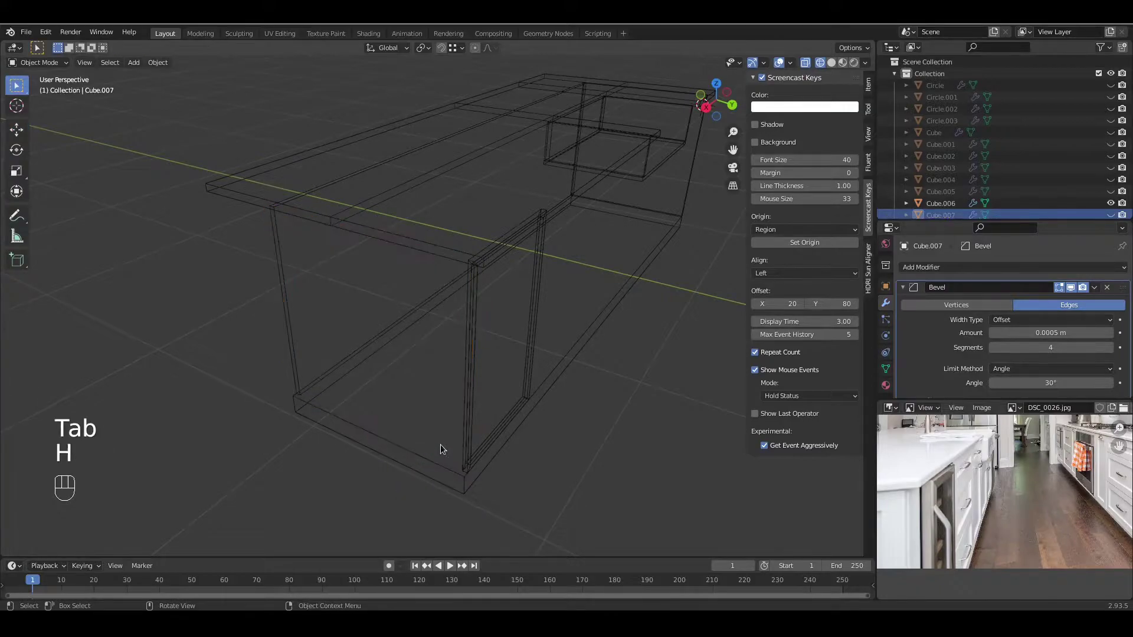
Step: Mark the edges of the island's base plinth as UV seams and hide the plinth
key("Tab")
key("a")
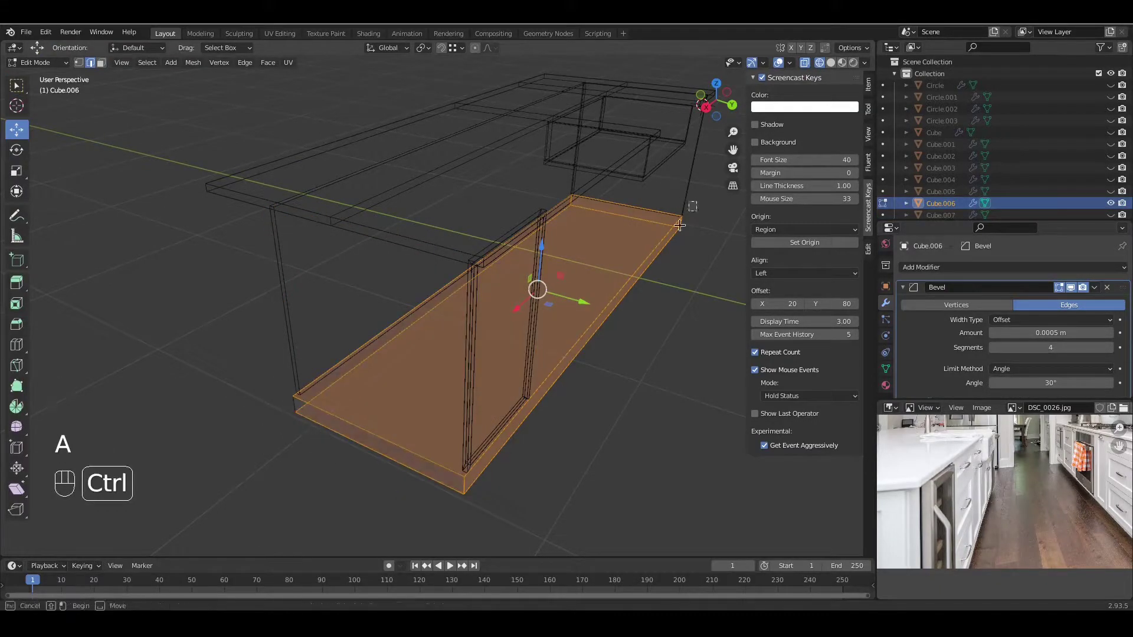
key("ctrl+e")
left_click(636, 282)
key("Tab")
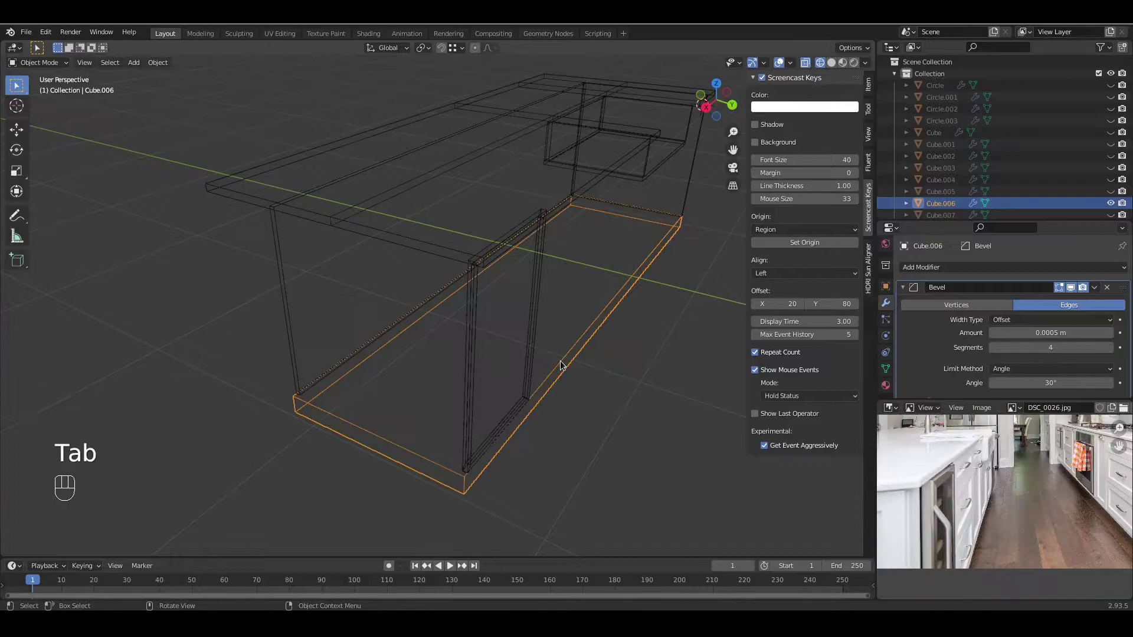
key("h")
Step: Mark the edges of the open niche's rectangular frame as UV seams, leaving out the short corner edges, and hide the frame
left_click(494, 432)
key("Tab")
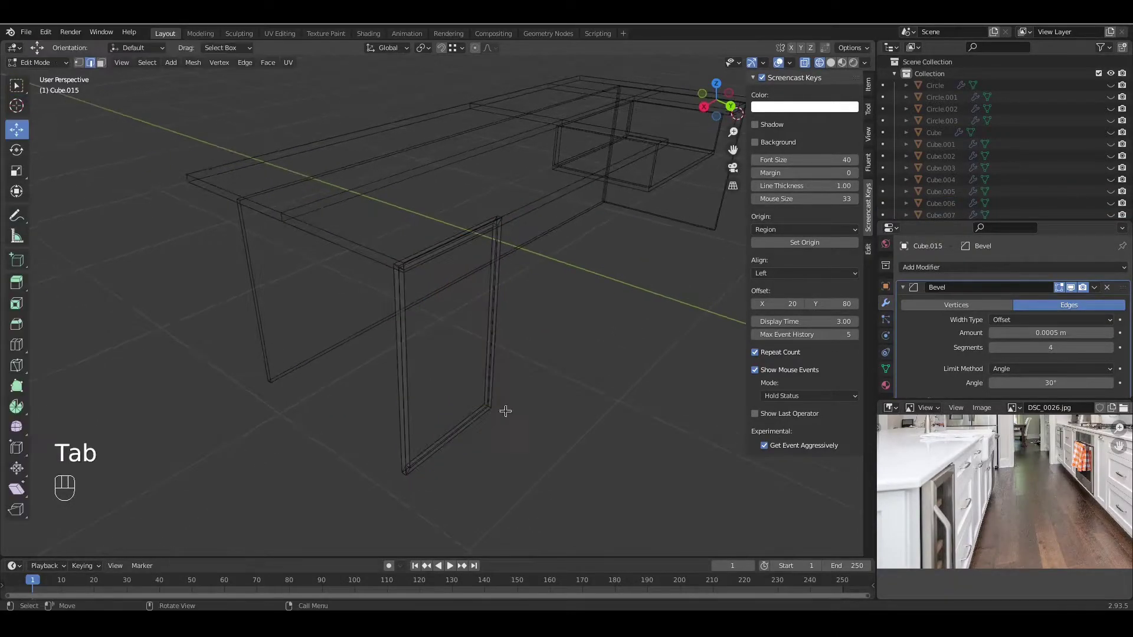
scroll(482, 454, "up", 3)
scroll(505, 493, "down", 1)
key("a")
left_click_drag(371, 515, 406, 545, "ctrl")
left_click_drag(523, 418, 496, 446, "ctrl")
left_click_drag(533, 165, 509, 212, "ctrl")
scroll(435, 309, "up", 2)
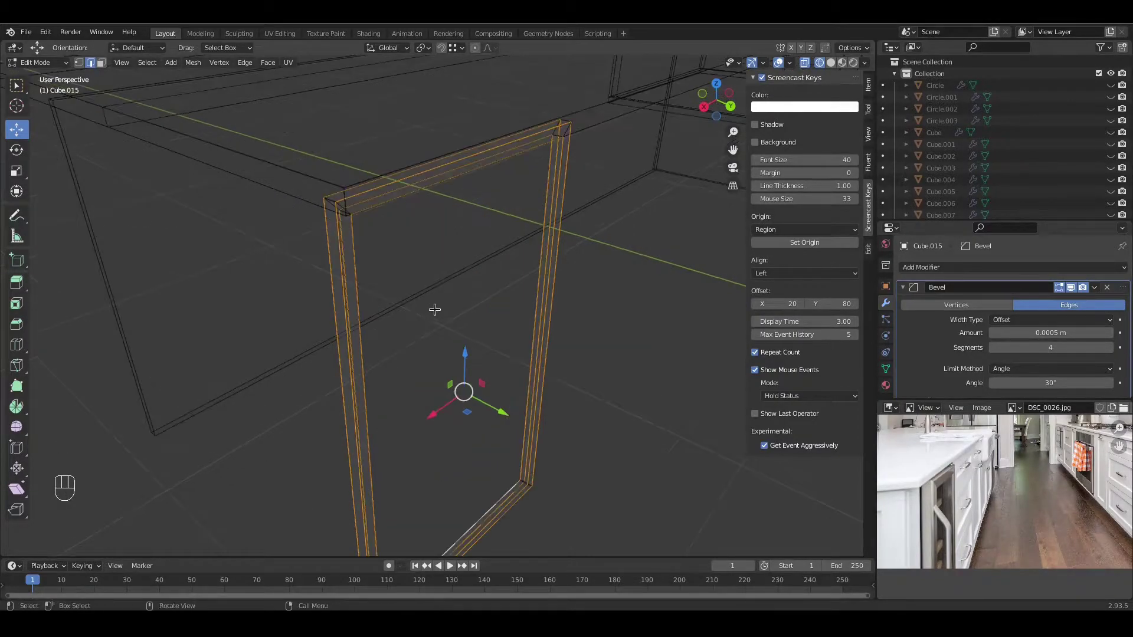
middle_click_drag(363, 234, 424, 246, "shift")
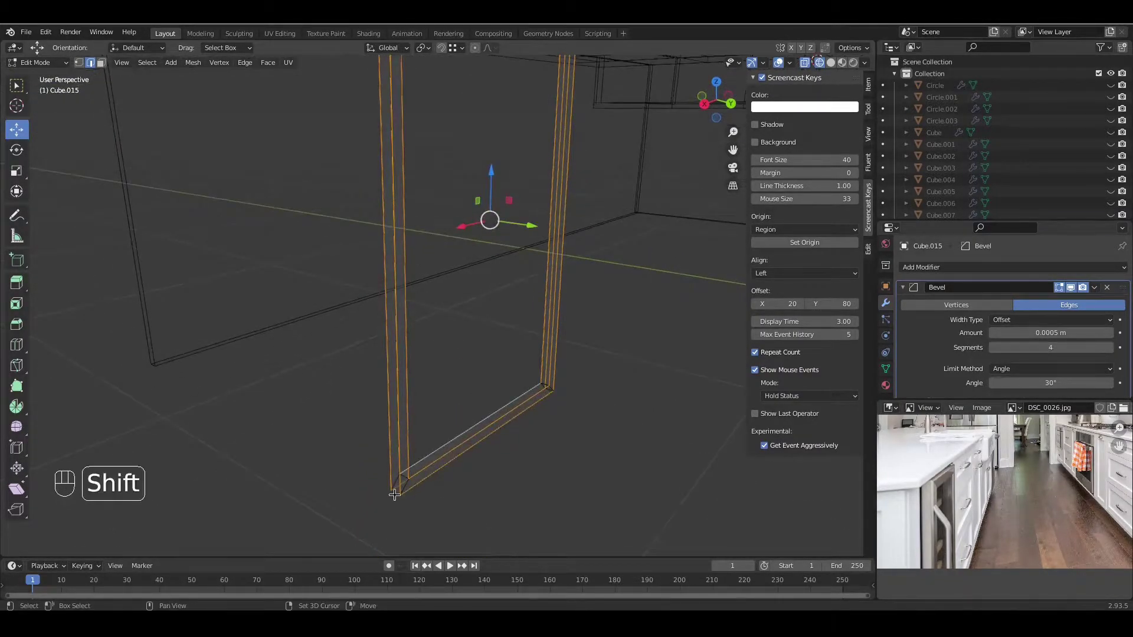
middle_click_drag(487, 394, 519, 201, "shift")
right_click(310, 356)
key("Tab")
key("h")
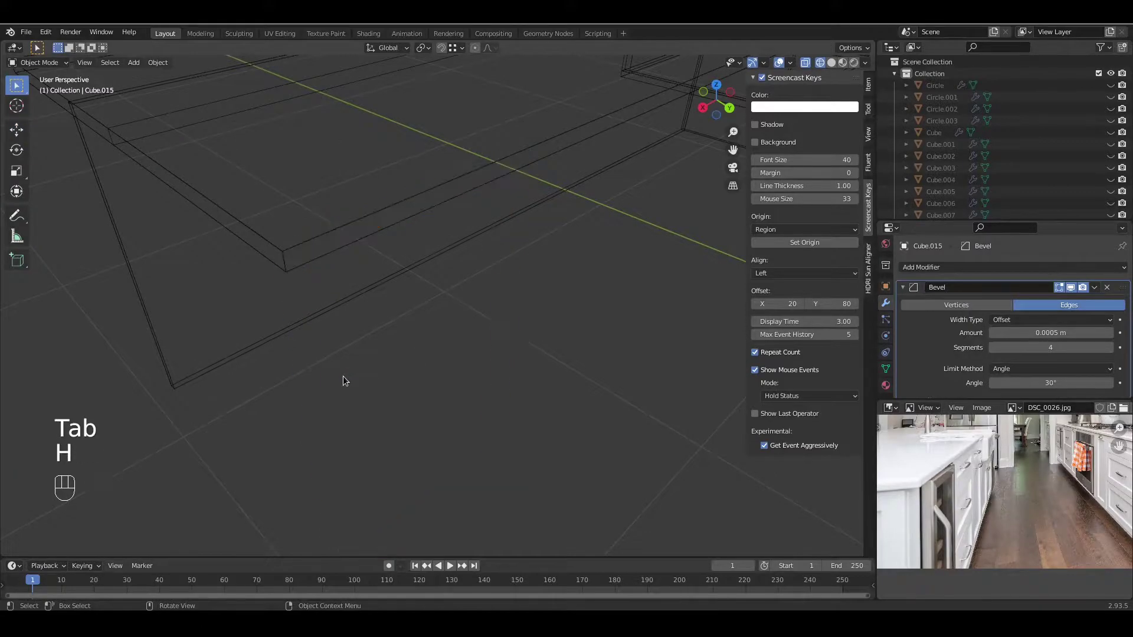
Step: Mark the edges of the island's long back panel as UV seams and hide the panel
middle_click_drag(343, 381, 412, 317, "shift")
left_click(464, 356, "shift")
key("Tab")
key("a")
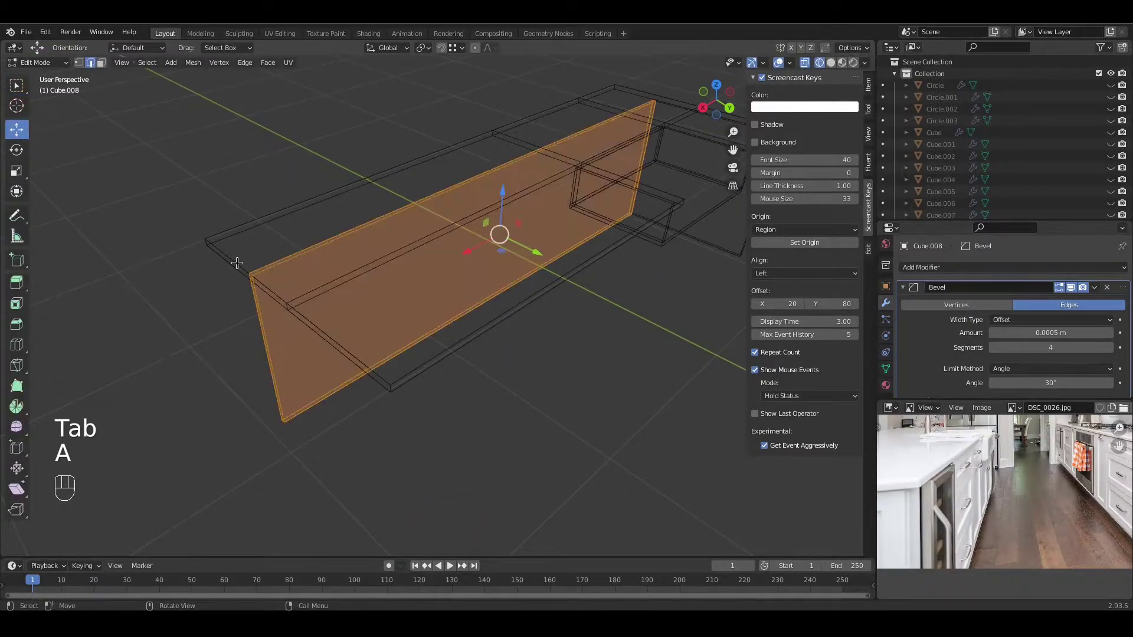
right_click(592, 274)
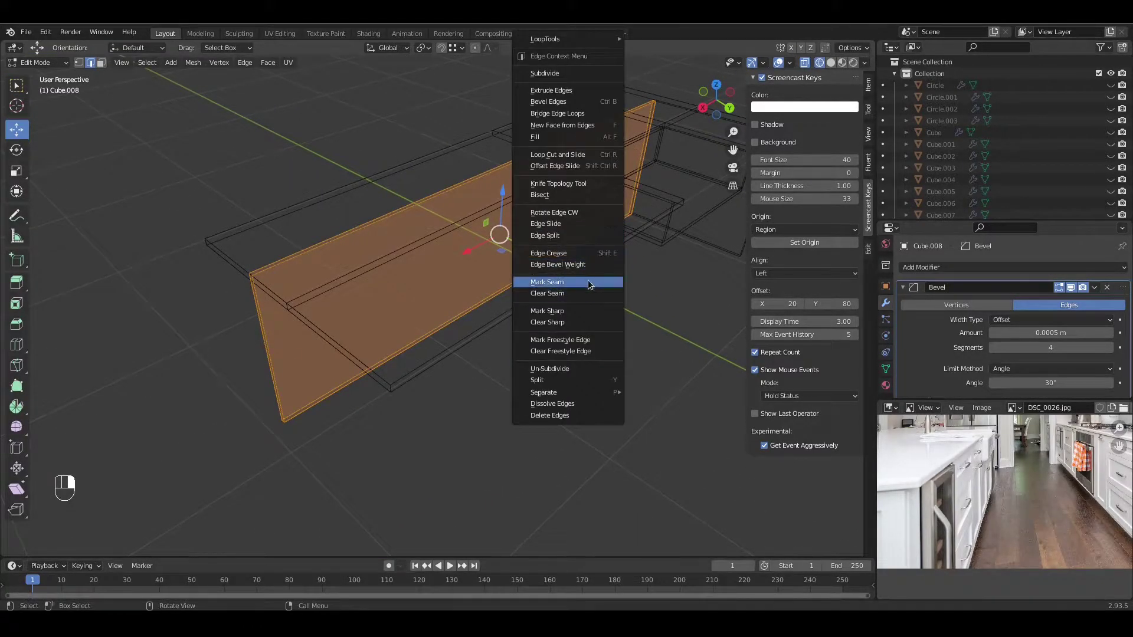
left_click(588, 282)
key("Tab")
key("h")
Step: Select only the countertop's outline edges, leaving out the inner dividing edges across its surface
left_click(488, 359)
key("Tab")
middle_click_drag(489, 359, 508, 372, "shift")
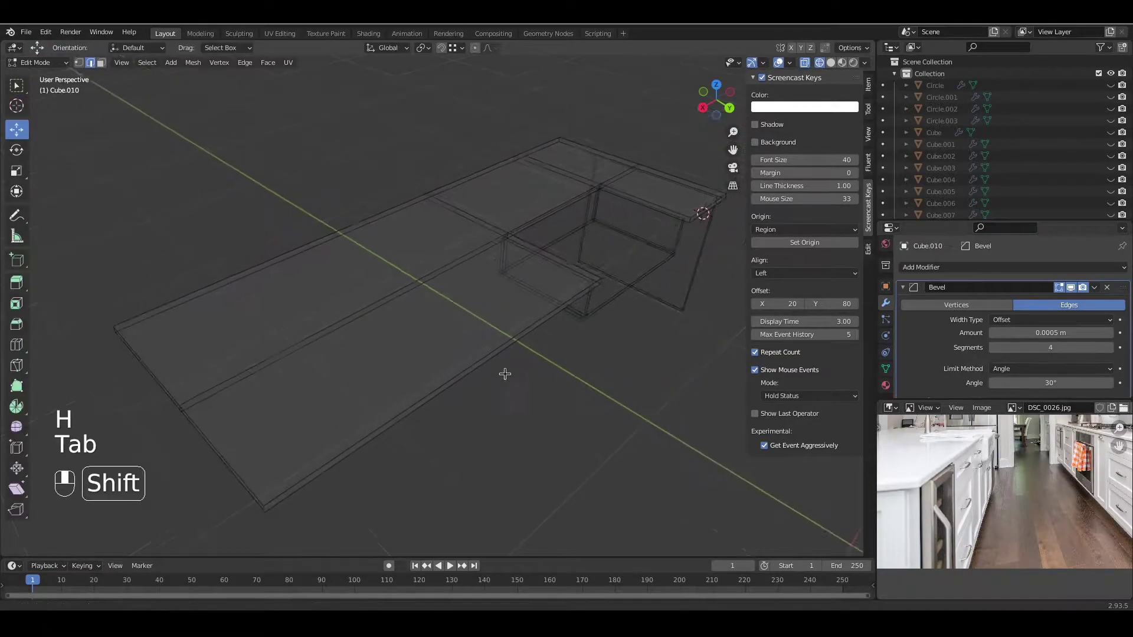
key("a")
left_click(466, 223, "ctrl")
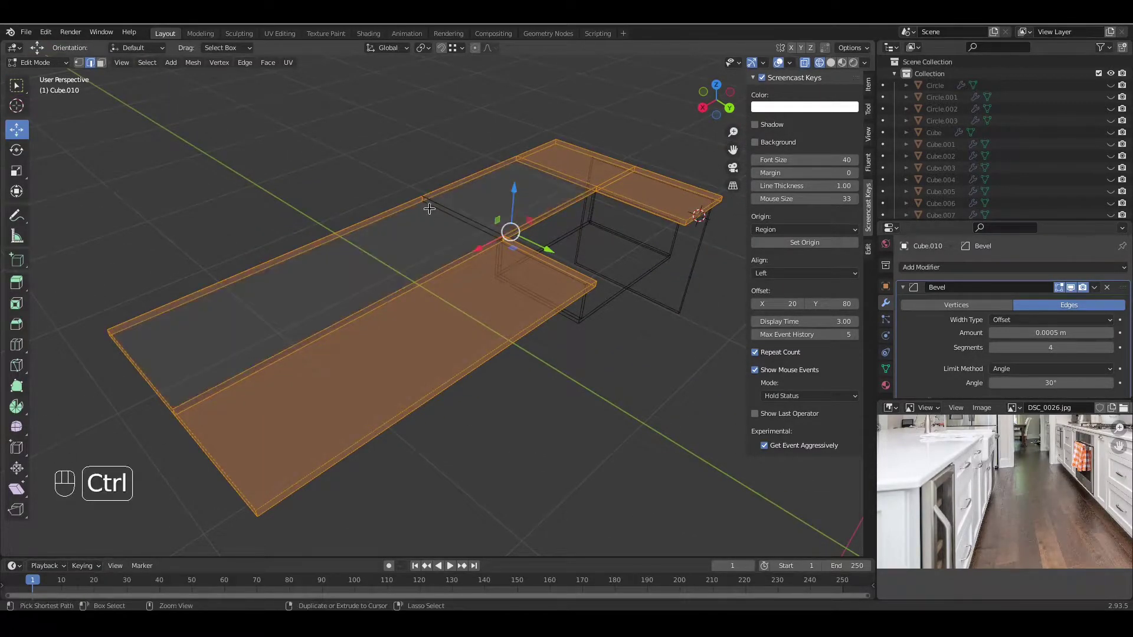
left_click(556, 162, "ctrl")
left_click(625, 188, "ctrl")
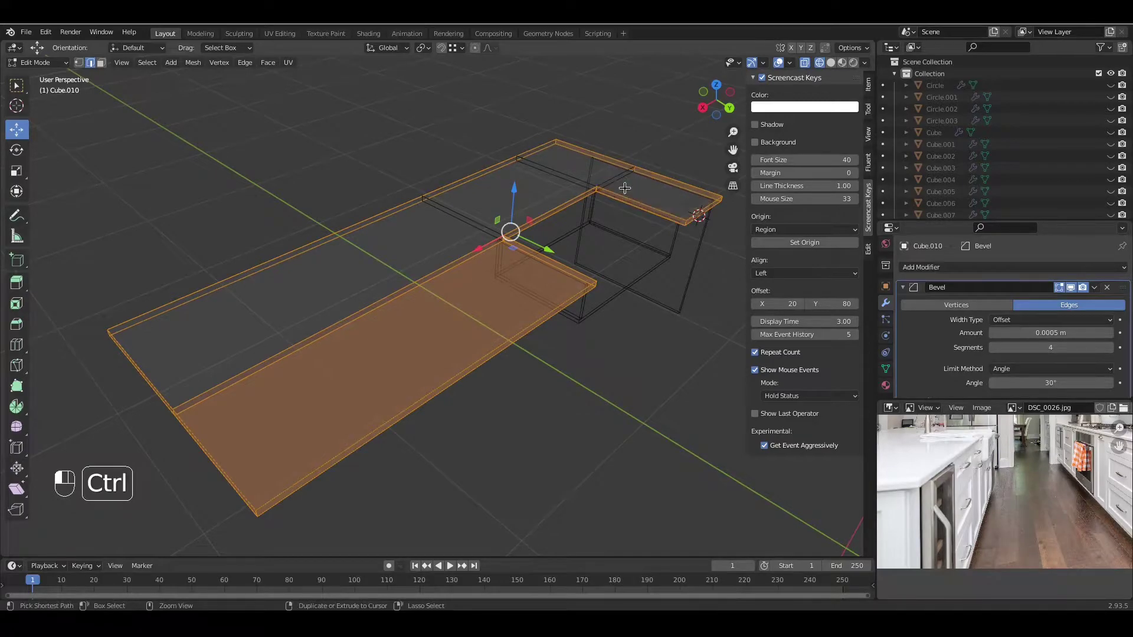
left_click_drag(360, 292, 422, 351, "ctrl")
middle_click_drag(418, 423, 443, 407)
left_click_drag(222, 368, 283, 416, "ctrl")
Step: Deselect a short corner edge at the countertop's sink cutout, mark the remaining outline edges as UV seams, and hide the countertop
middle_click_drag(555, 323, 275, 466)
middle_click_drag(547, 391, 409, 402)
scroll(408, 402, "up", 2)
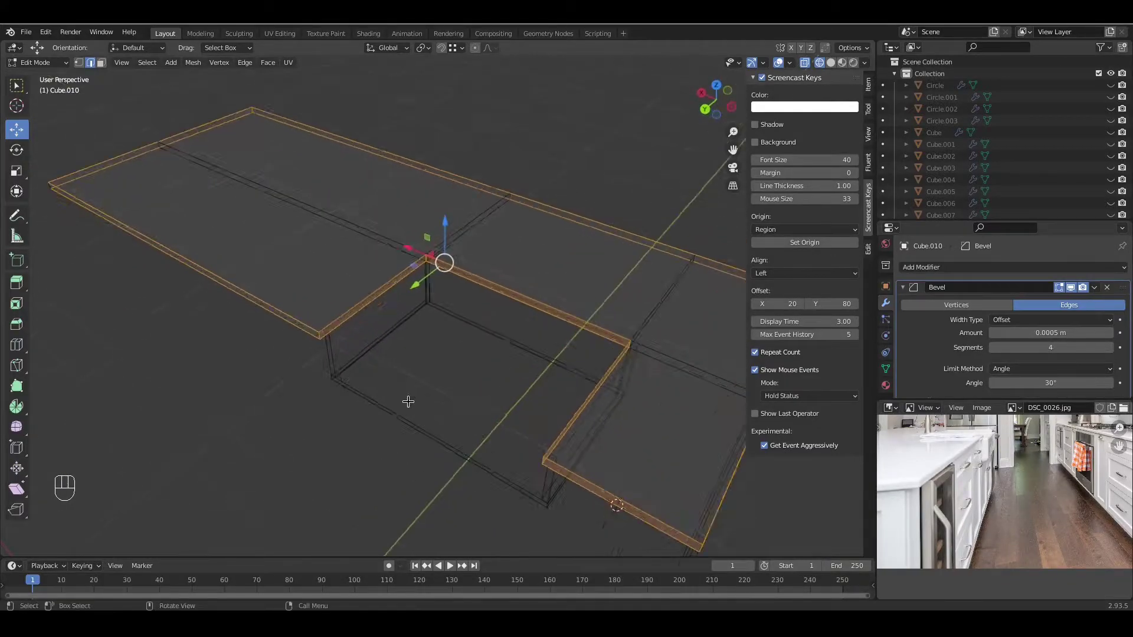
left_click_drag(409, 248, 436, 260, "ctrl")
key("ctrl+z")
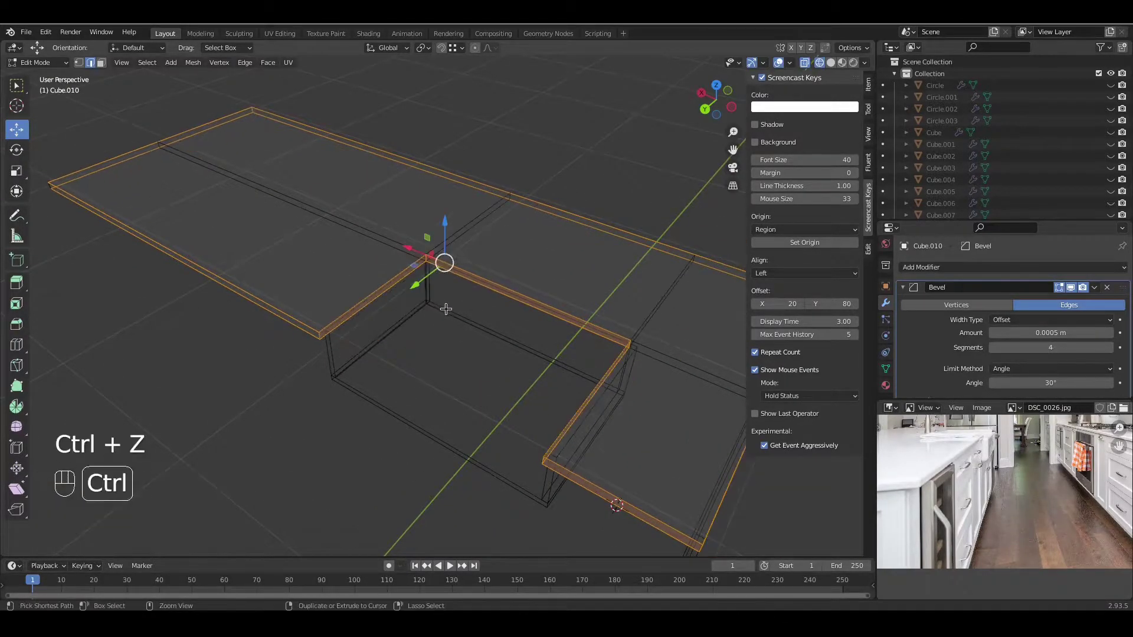
middle_click_drag(645, 417, 577, 376, "shift")
left_click_drag(599, 437, 571, 474, "ctrl")
middle_click_drag(585, 387, 553, 399)
scroll(593, 382, "down", 1)
middle_click_drag(554, 395, 524, 380)
middle_click_drag(455, 377, 488, 362)
right_click(486, 254)
left_click(489, 282)
key("Tab")
key("h")
Step: Mark the edges of the island's far end panel as UV seams and hide the panel
left_click(488, 366)
key("Tab")
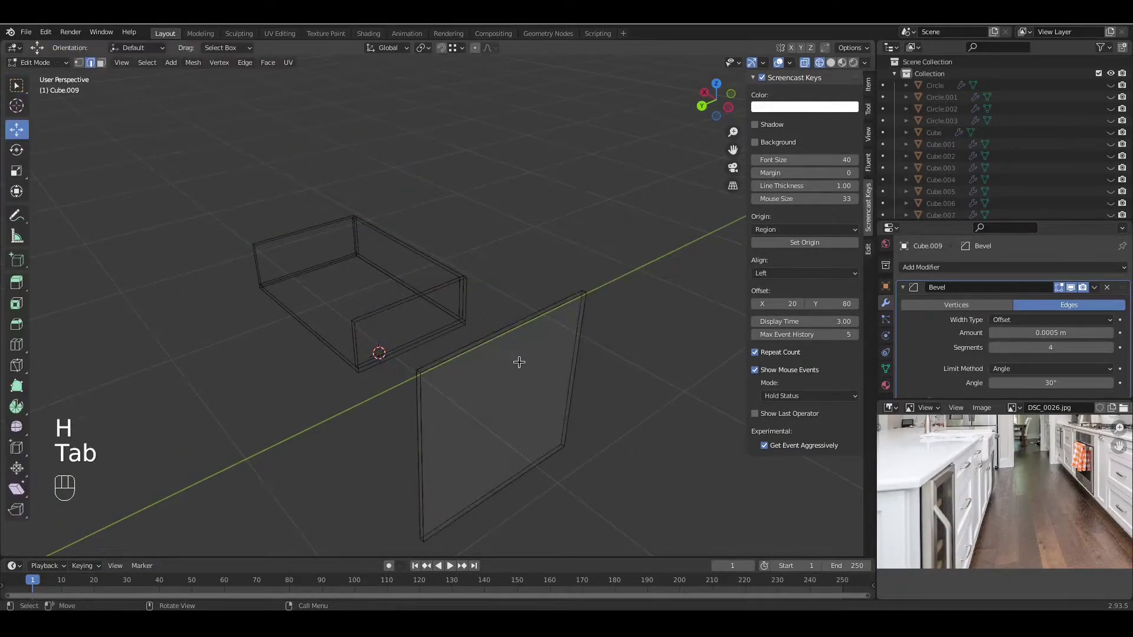
key("a")
right_click(487, 503)
left_click(499, 488)
key("Tab")
key("h")
Step: Mark the edges of the sink recess's side board nearest the 3D cursor as UV seams and hide the board
left_click(405, 345)
scroll(417, 432, "up", 3)
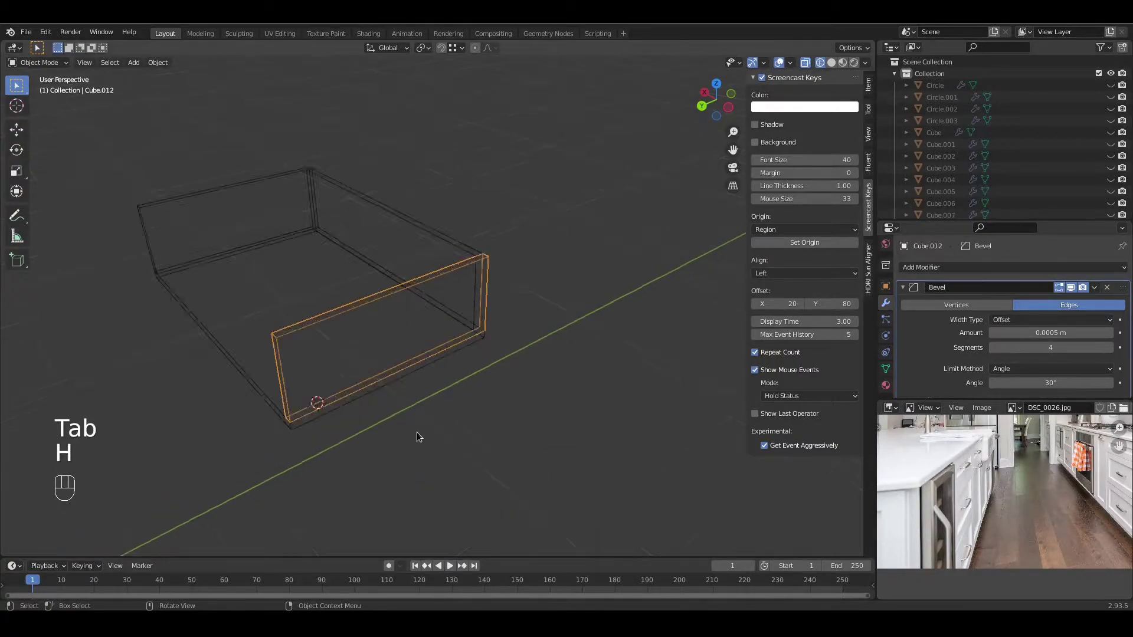
middle_click_drag(417, 432, 458, 437, "shift")
key("Tab")
left_click_drag(635, 245, 342, 498)
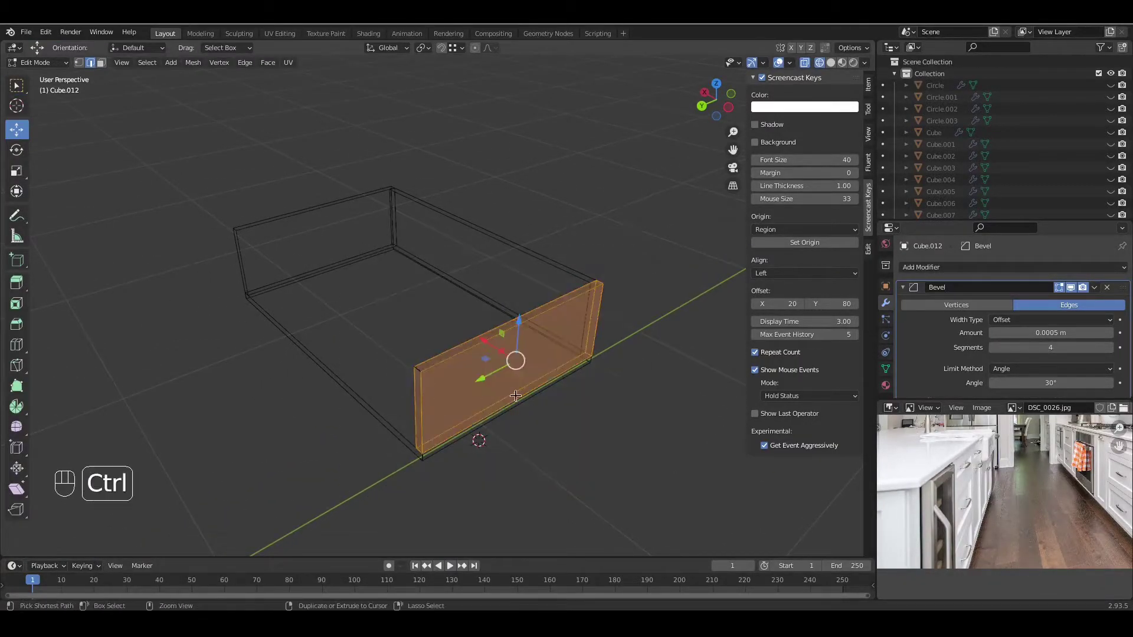
right_click(547, 346)
left_click(547, 345)
key("Tab")
key("h")
Step: Mark the edges of the sink recess's bottom board as UV seams and hide the board
left_click(532, 399)
key("Tab")
key("a")
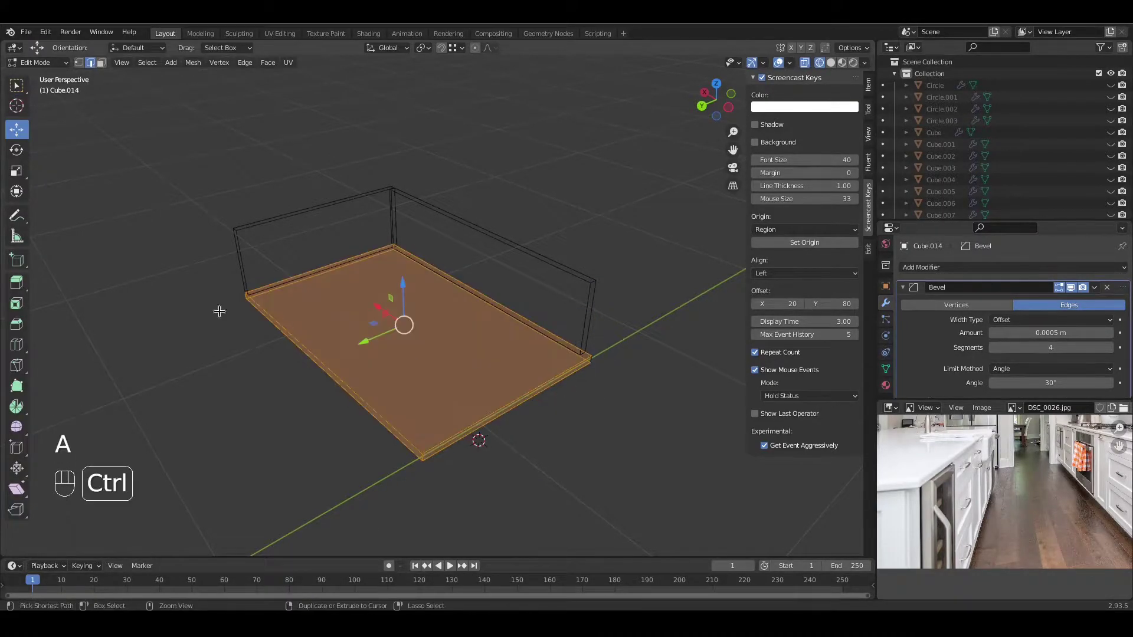
key("Tab")
key("h")
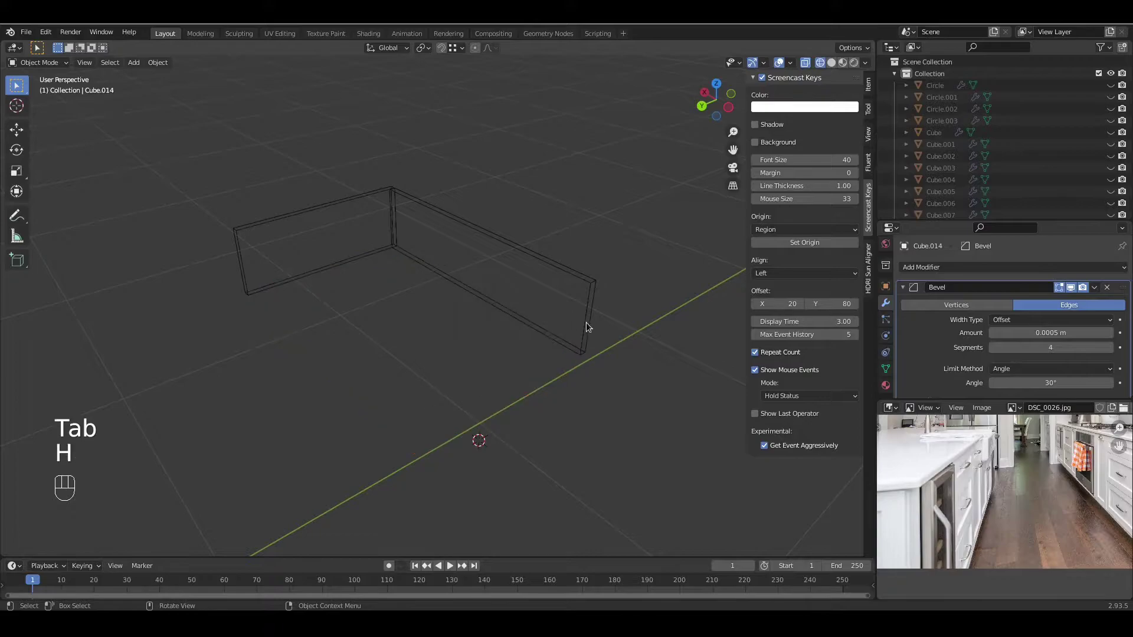
Step: Mark the edges of the sink recess's long back board as UV seams and hide the board
left_click(582, 324)
key("Tab")
key("a")
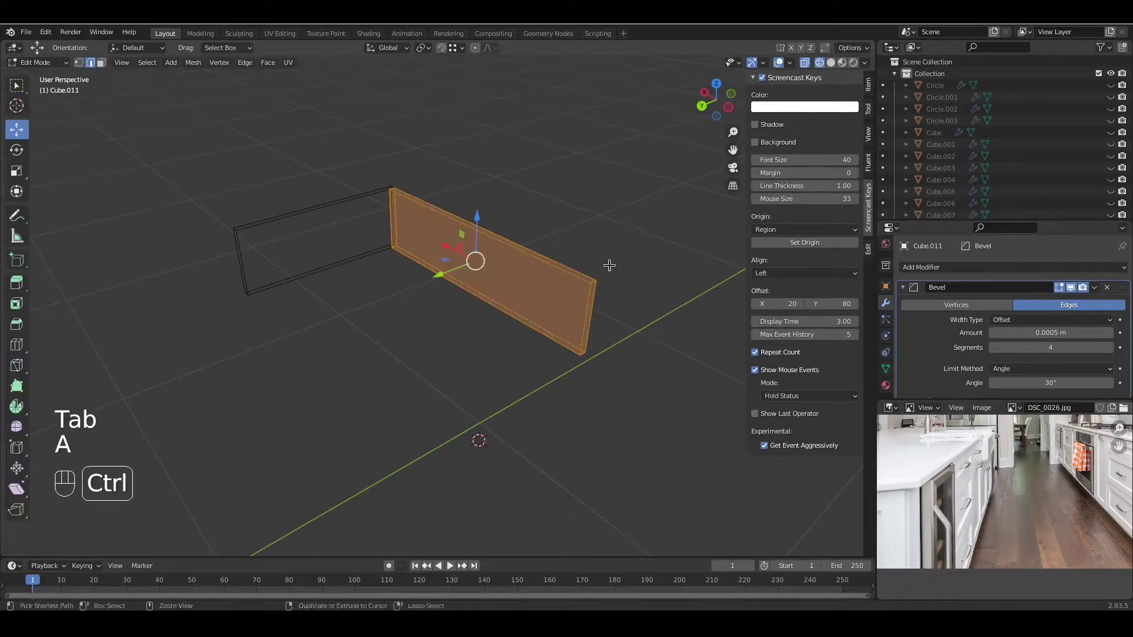
key("ctrl+e")
left_click(435, 282)
key("Tab")
key("h")
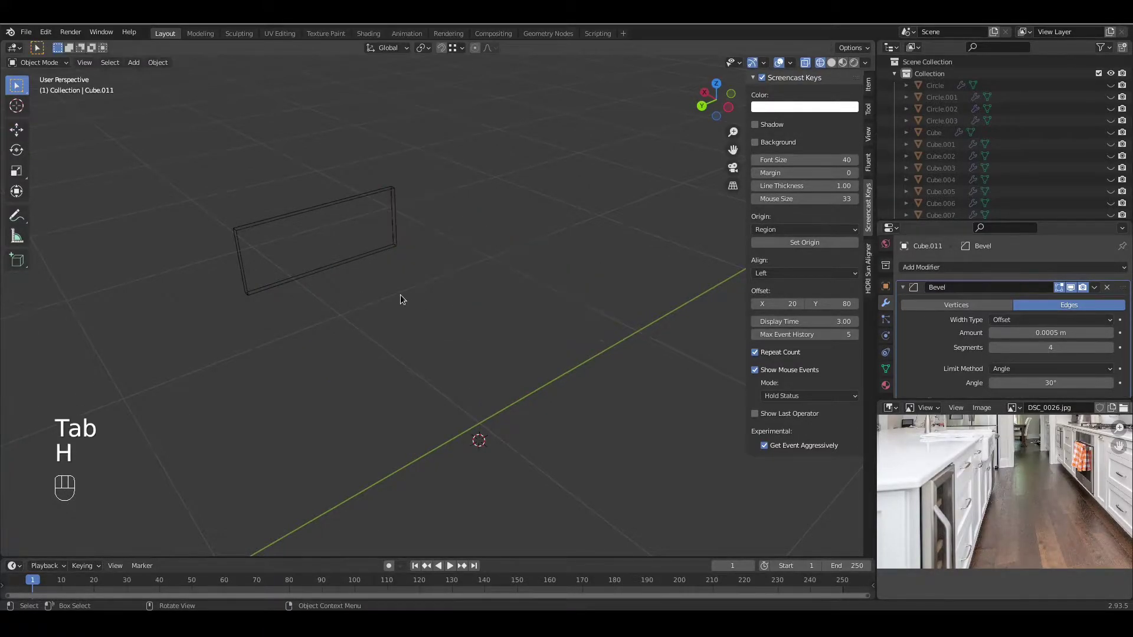
Step: Mark the edges of the last remaining side board of the sink recess as UV seams and hide the board
key("Tab")
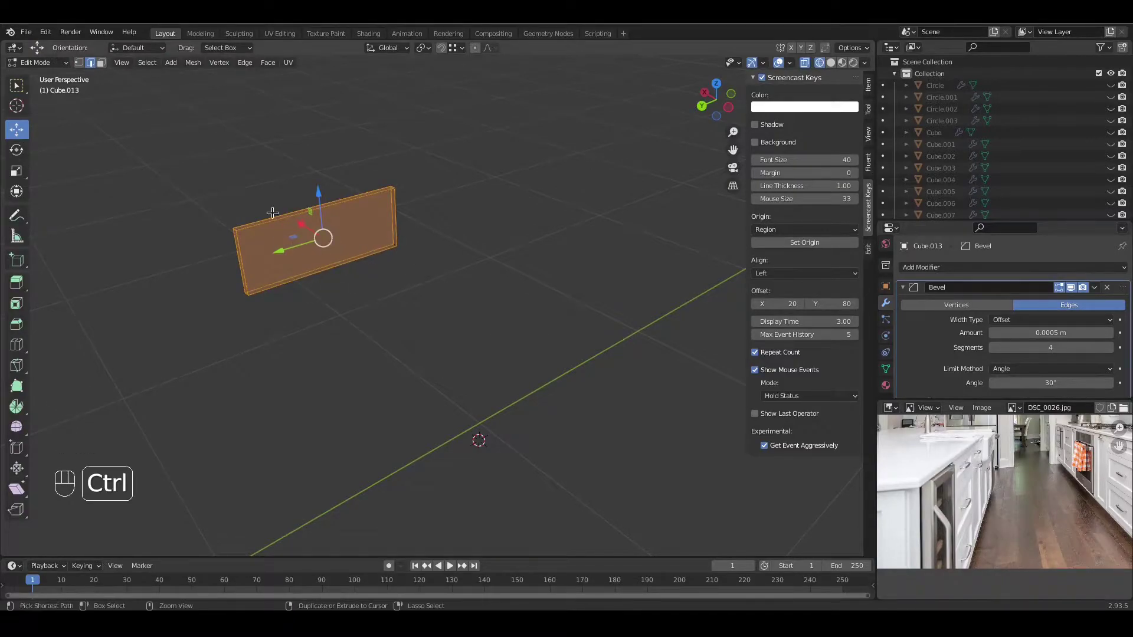
key("ctrl+e")
left_click(277, 283)
key("Tab")
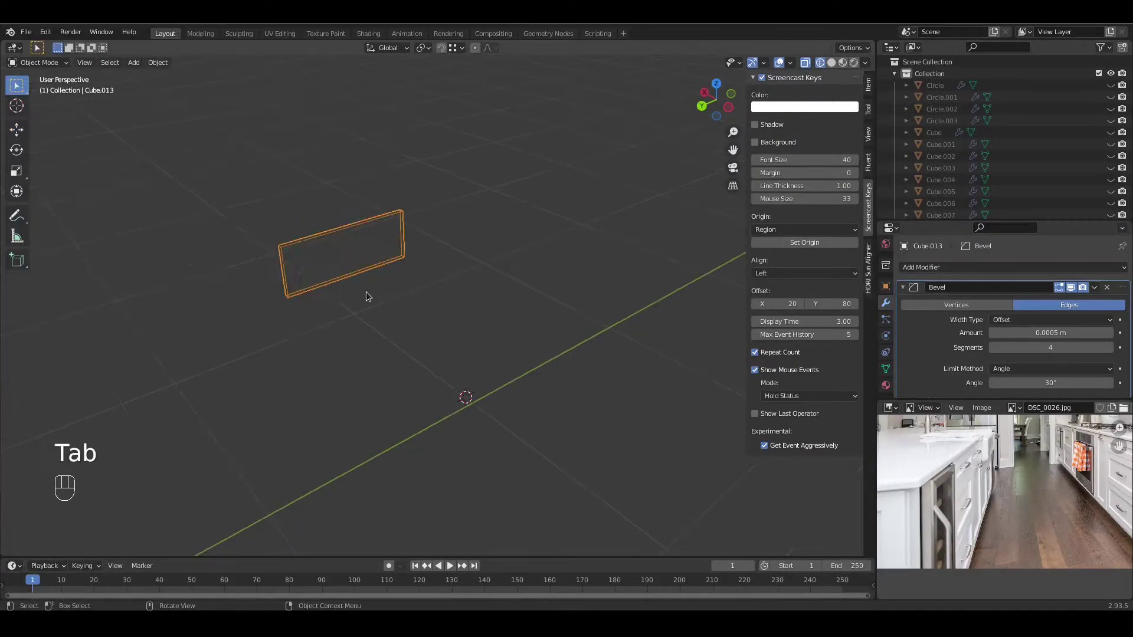
key("h")
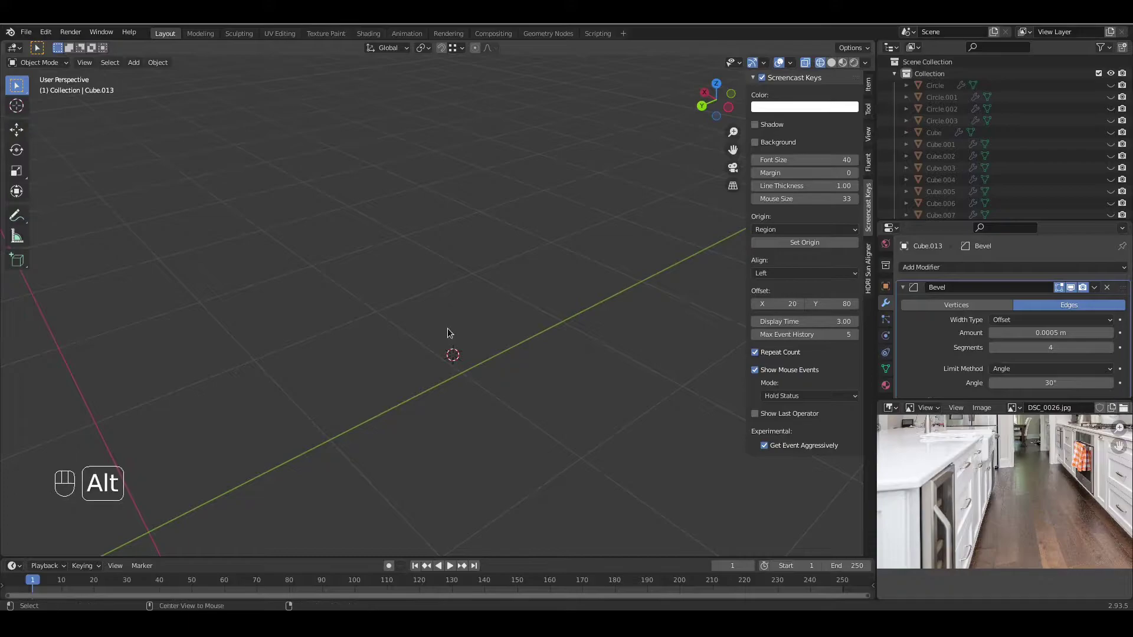
Step: Unhide all objects and return to solid display
key("alt+h")
key("shift+z")
middle_click_drag(519, 387, 511, 342)
Step: Move the island's countertop to a new collection named Lakevista and hide that collection in the viewport
left_click(499, 339)
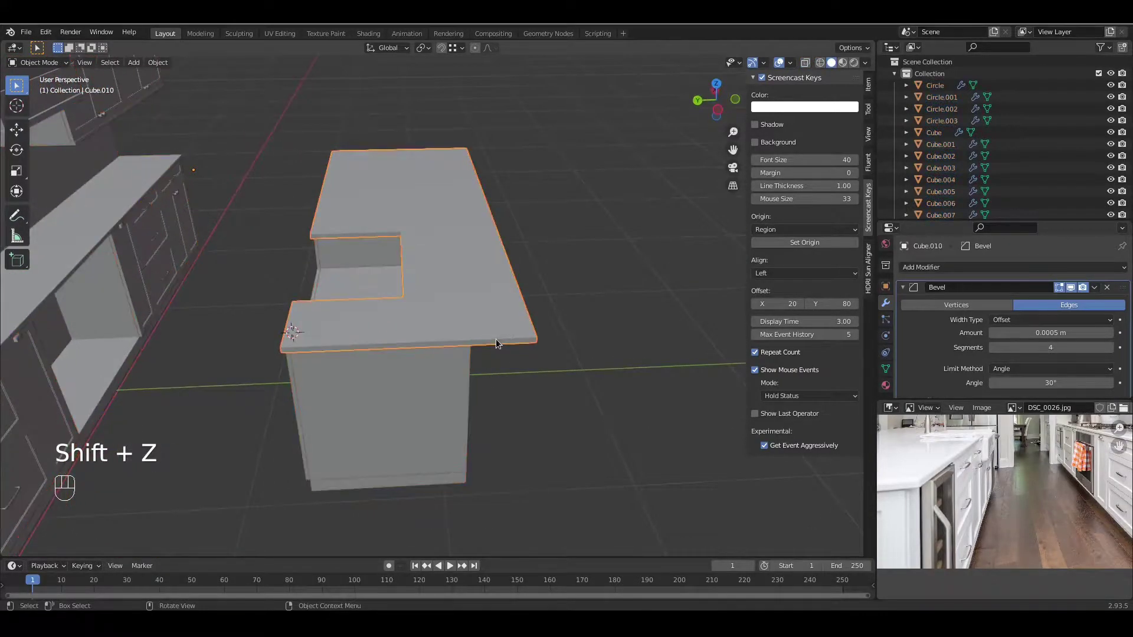
key("m")
left_click(444, 326)
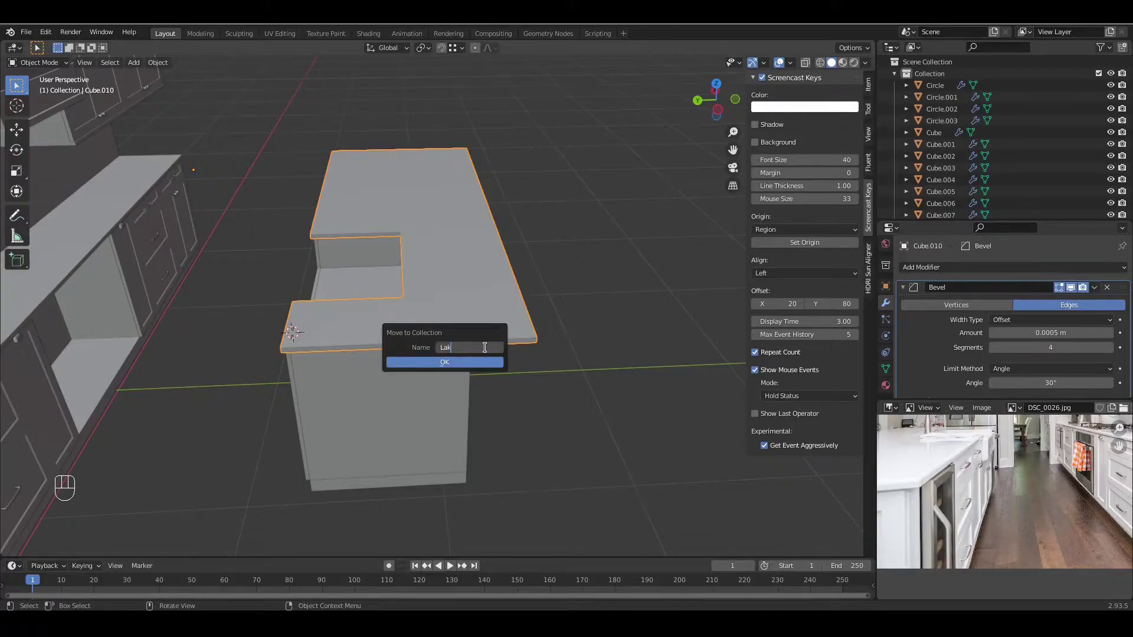
key("Return")
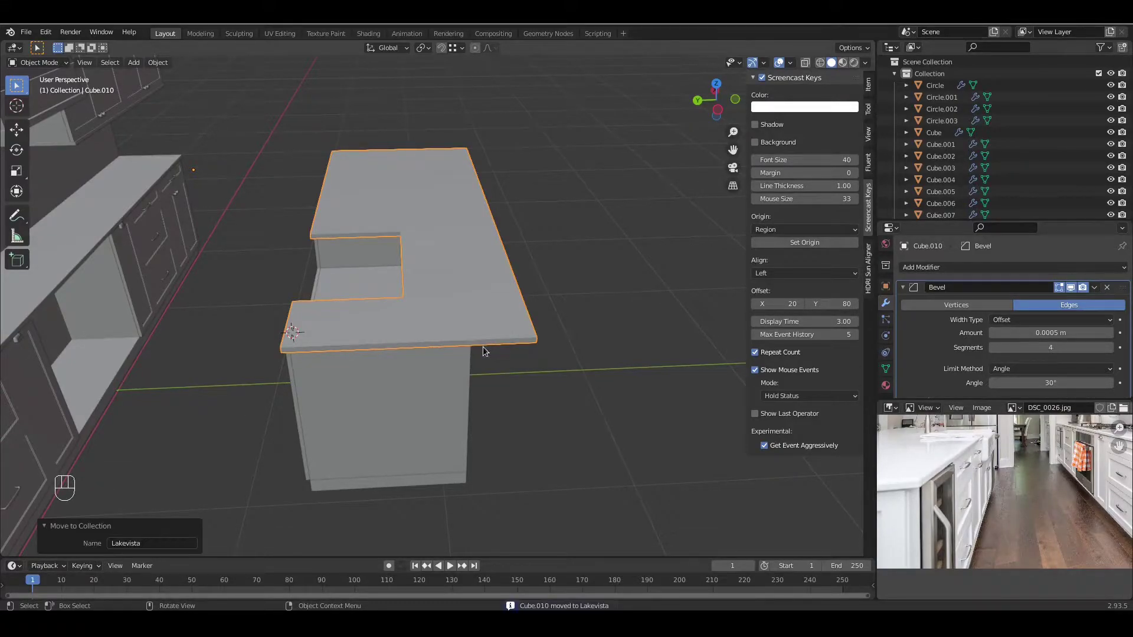
left_click(895, 74)
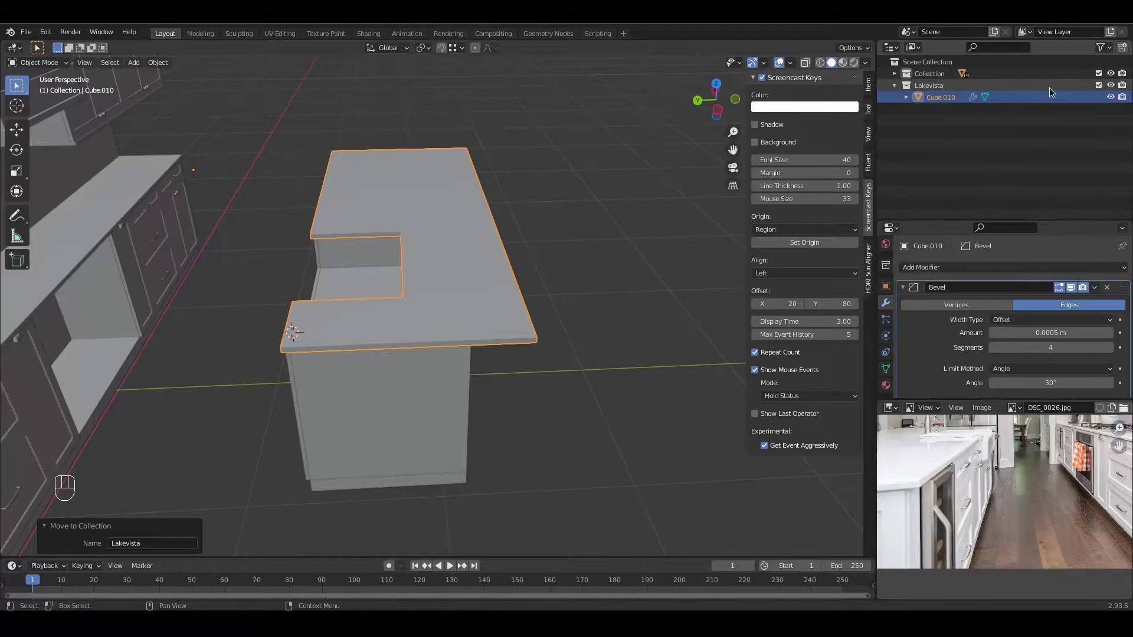
left_click(1111, 85)
left_click(894, 73)
Step: Move the island's near end panel and its long back panel to the Lakevista collection
left_click(407, 416)
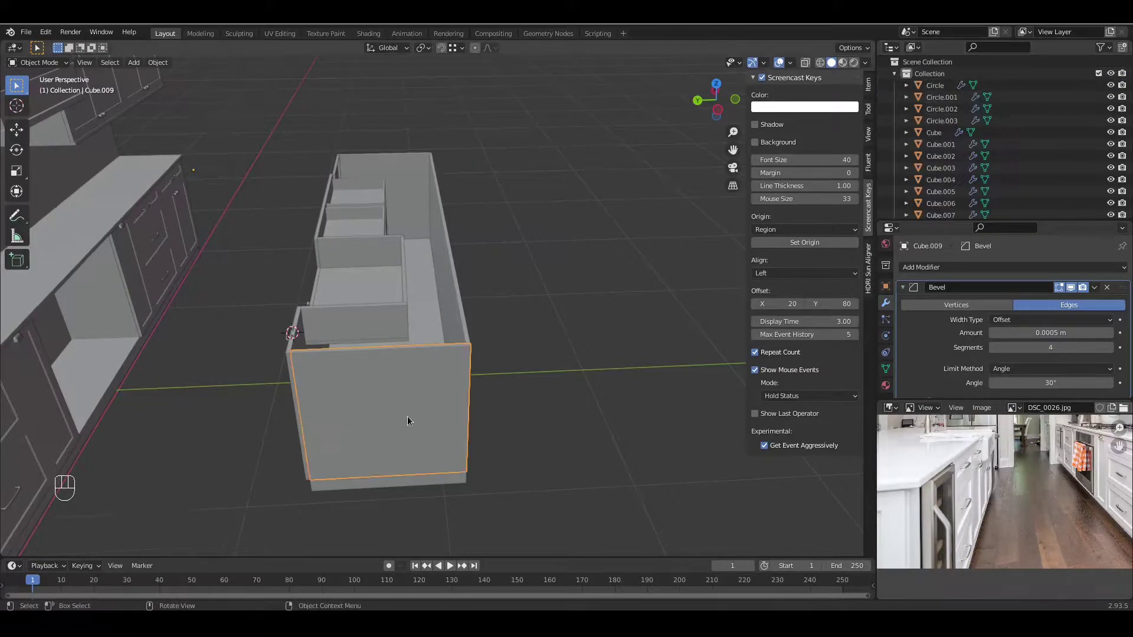
key("m")
left_click(395, 466)
left_click(469, 387)
key("m")
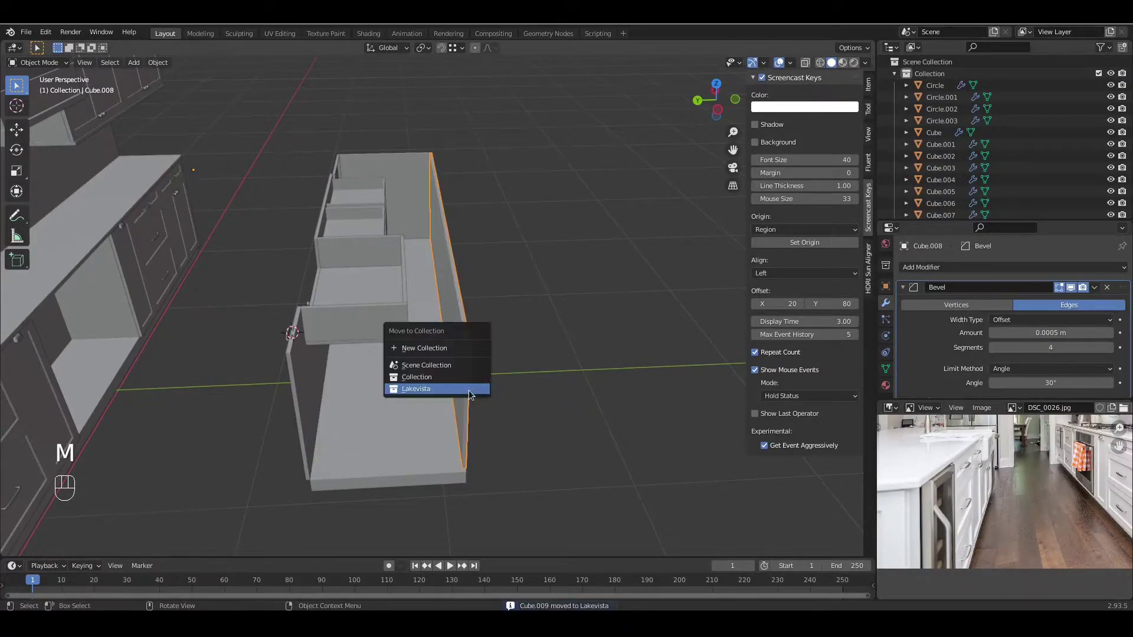
left_click(468, 390)
Step: Move the island's bottom board and the base beneath it to the Lakevista collection
left_click(399, 406)
key("m")
left_click(399, 407)
left_click(307, 409)
key("m")
left_click(307, 406)
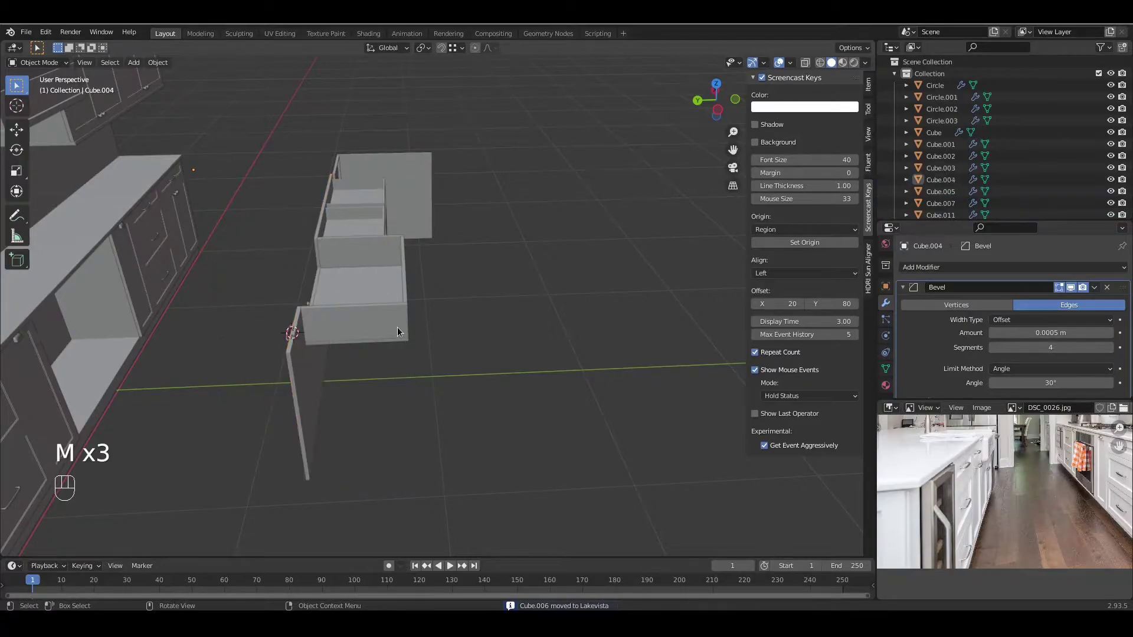
Step: Move the boards of the sink recess to the Lakevista collection one after another
left_click(398, 328)
key("m")
left_click(399, 335)
left_click(397, 326)
key("m")
left_click(397, 323)
left_click(407, 309)
key("m")
left_click(406, 307)
left_click(389, 261)
key("m")
left_click(396, 283)
Step: Move the remaining body panels around the island's far end to the Lakevista collection
middle_click_drag(396, 286, 322, 259)
left_click(589, 245)
middle_click_drag(589, 245, 339, 310)
key("m")
left_click(352, 426)
left_click(387, 427)
middle_click_drag(387, 428, 352, 437)
key("m")
left_click(351, 438)
mouse_move(475, 424)
middle_mouse_down()
mouse_move(458, 438)
mouse_move(472, 455)
mouse_move(494, 429)
middle_mouse_up()
Step: Isolate the joined drawers and door fronts and separate the mesh by loose parts
left_click(421, 411)
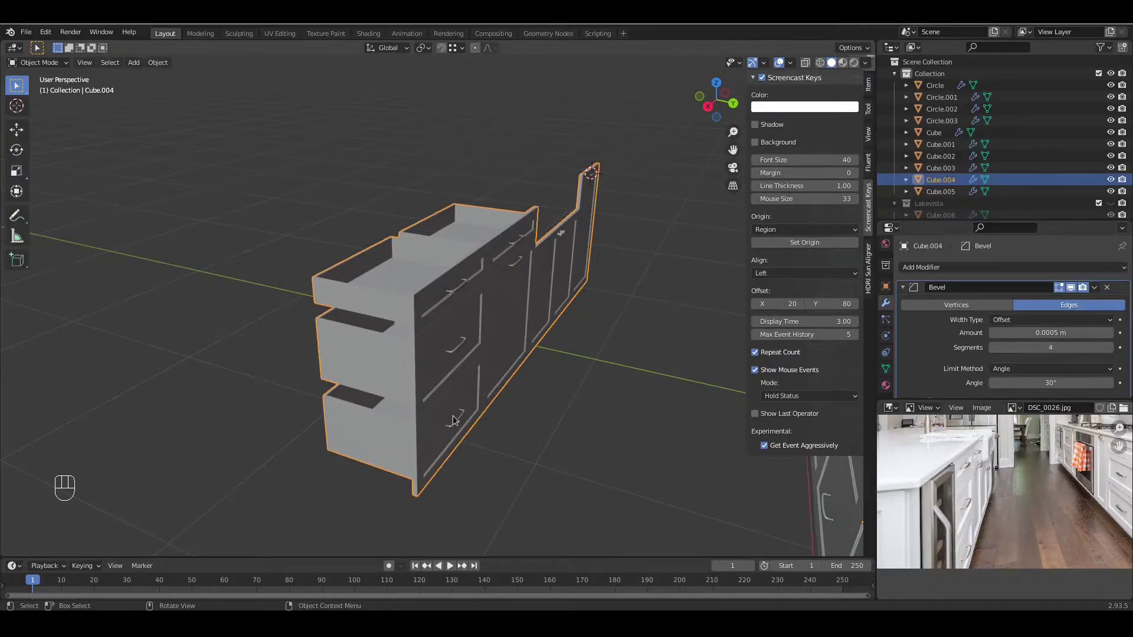
key("shift+h")
key("Tab")
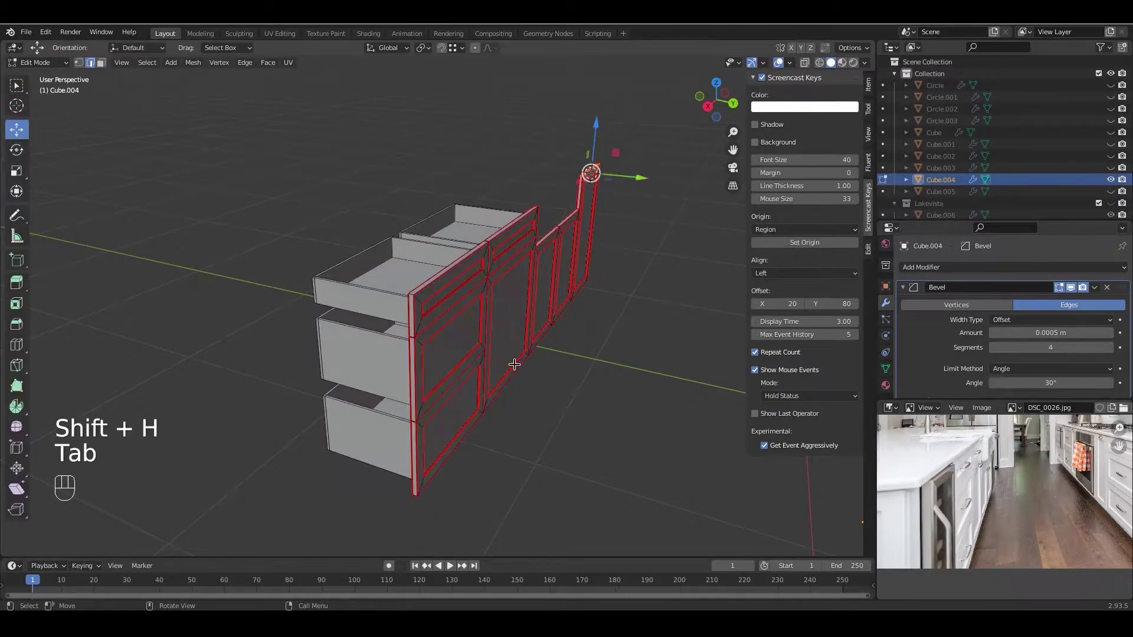
key("a")
key("p")
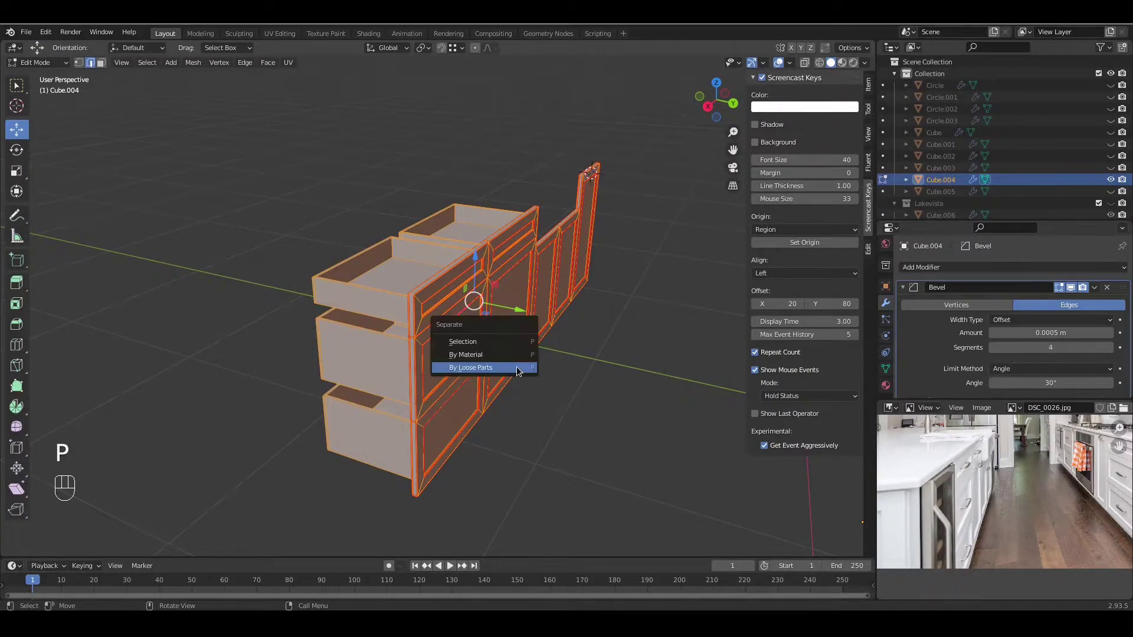
left_click(516, 366)
key("Tab")
Step: Check the seams of the lowest drawer front and move it to the Lakevista collection
left_click(496, 420)
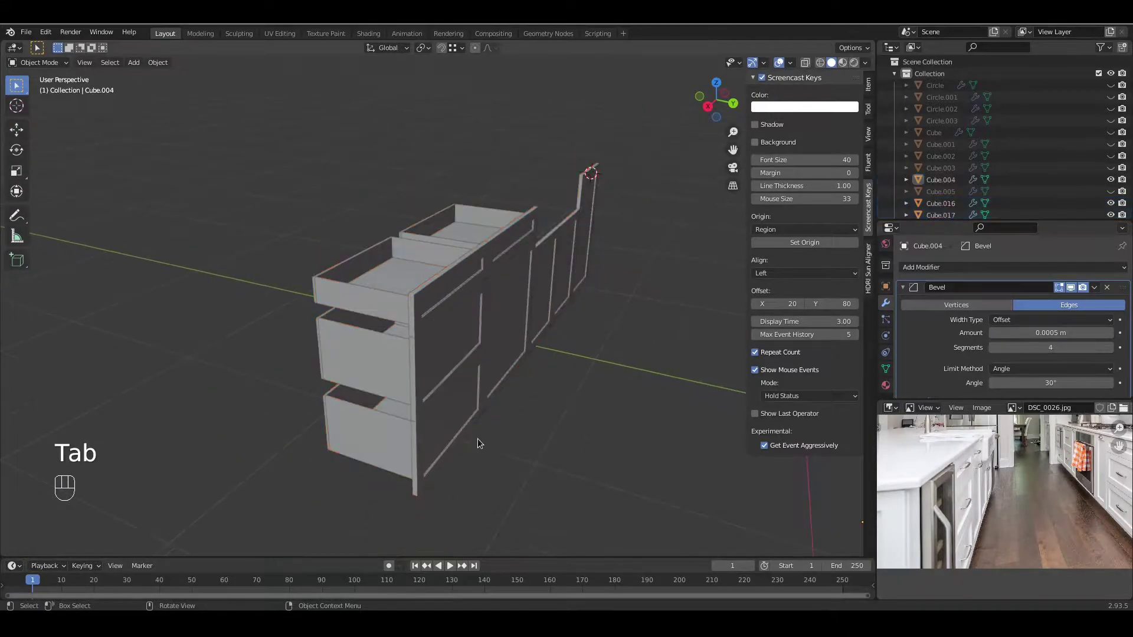
left_click(490, 438)
key("shift+z")
key("shift+z")
key("Tab")
key("Tab")
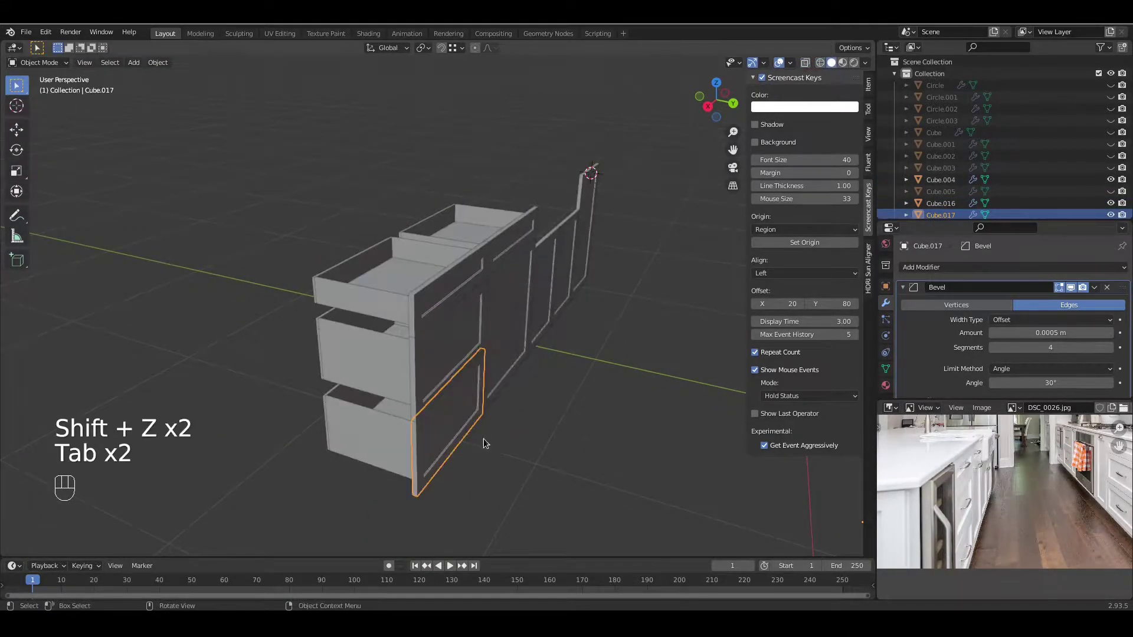
middle_click_drag(483, 438, 408, 412)
key("m")
left_click(408, 403)
Step: Examine the seams on each of the remaining drawer and door fronts in Edit Mode
left_click(388, 334)
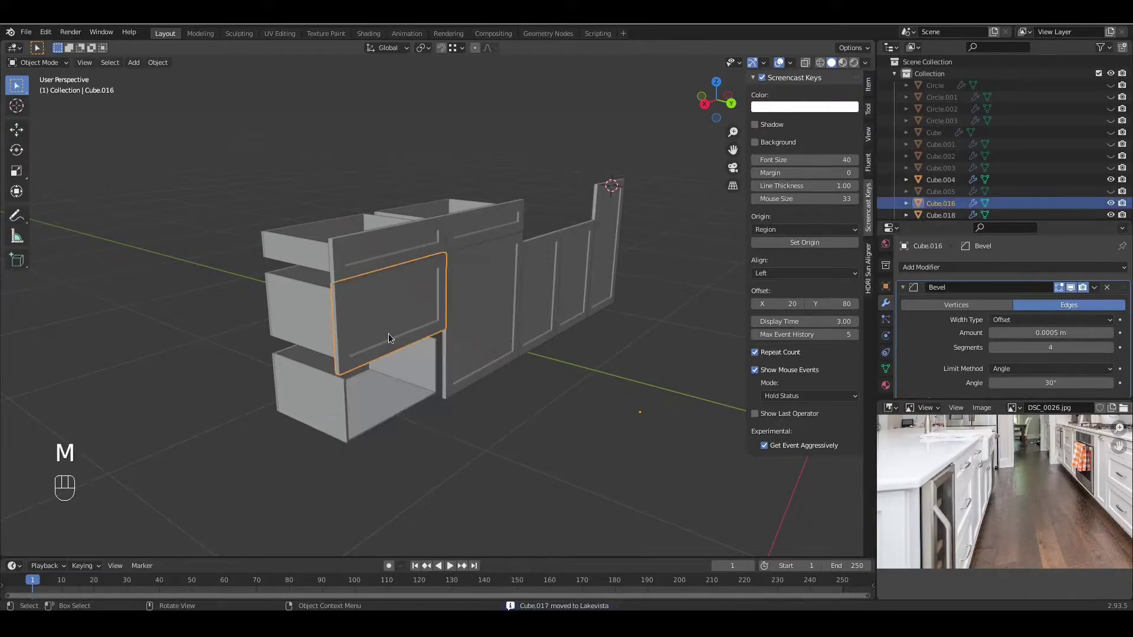
key("Tab")
key("Tab")
key("Tab")
key("Tab")
left_click(497, 334)
key("Tab")
key("Tab")
left_click(597, 287)
key("Tab")
key("Tab")
left_click(498, 215)
key("Tab")
key("Tab")
left_click(435, 238)
key("Tab")
key("Tab")
Step: Select the remaining drawer and door fronts together and move them to the Lakevista collection
left_click(488, 222, "shift")
left_click(522, 271, "shift")
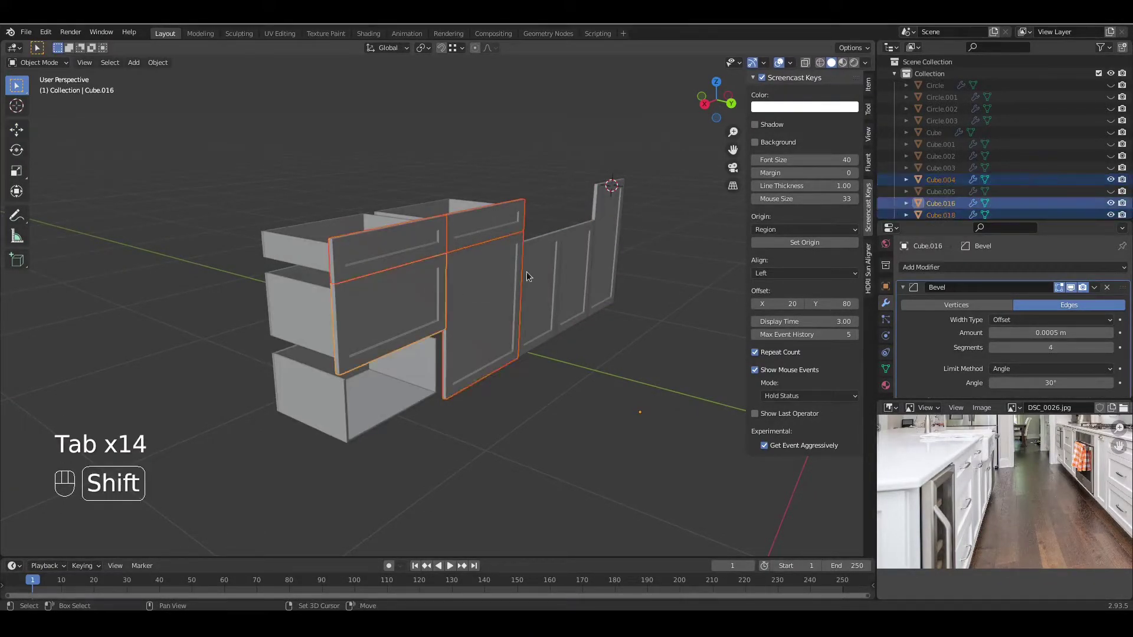
left_click(589, 254, "shift")
key("m")
left_click(498, 336)
Step: In wireframe display, mark UV seams on the upper drawer's near side board and hide the board
middle_click_drag(498, 335, 435, 327)
key("shift+z")
key("Tab")
key("Tab")
left_click(424, 316)
key("Tab")
scroll(440, 331, "up", 4)
scroll(451, 360, "down", 2)
key("a")
left_click_drag(275, 290, 278, 293, "ctrl")
right_click(304, 292)
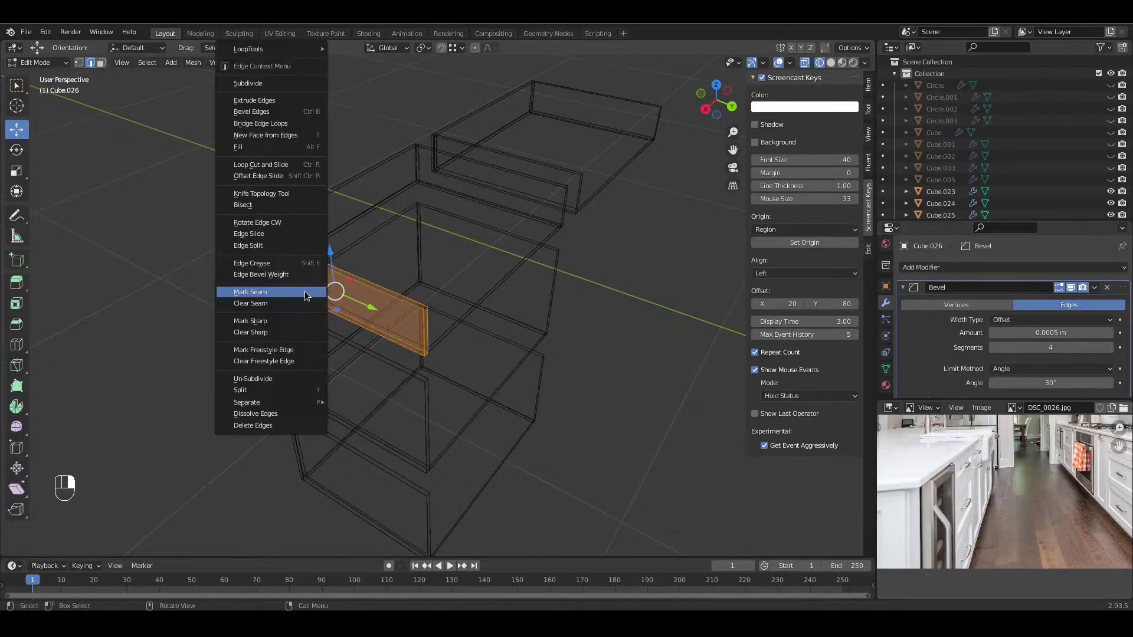
left_click(304, 292)
key("Tab")
key("h")
Step: Dissolve the extra edges on the upper drawer's back board, mark its edges as UV seams, and hide the board
left_click(335, 241)
key("Tab")
middle_click_drag(321, 279, 341, 289)
scroll(395, 324, "up", 3)
scroll(258, 387, "down", 3)
middle_click_drag(372, 344, 357, 341)
scroll(258, 344, "up", 3)
middle_click_drag(258, 344, 320, 324, "shift")
key("ctrl+x")
middle_click_drag(555, 161, 432, 225)
scroll(458, 212, "down", 2)
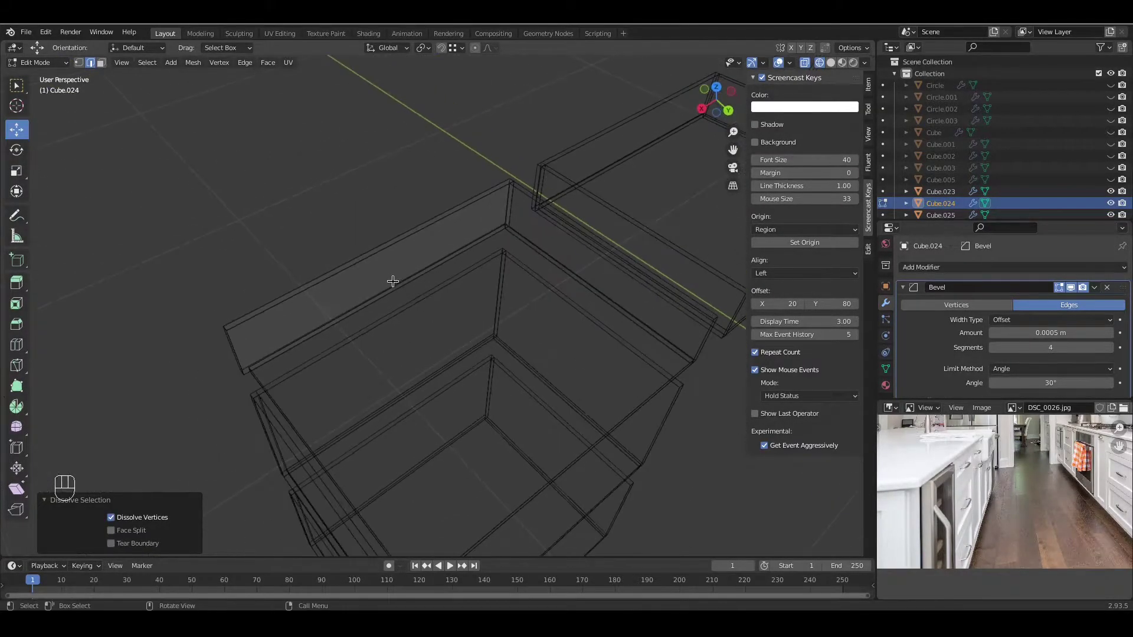
key("a")
right_click(293, 340)
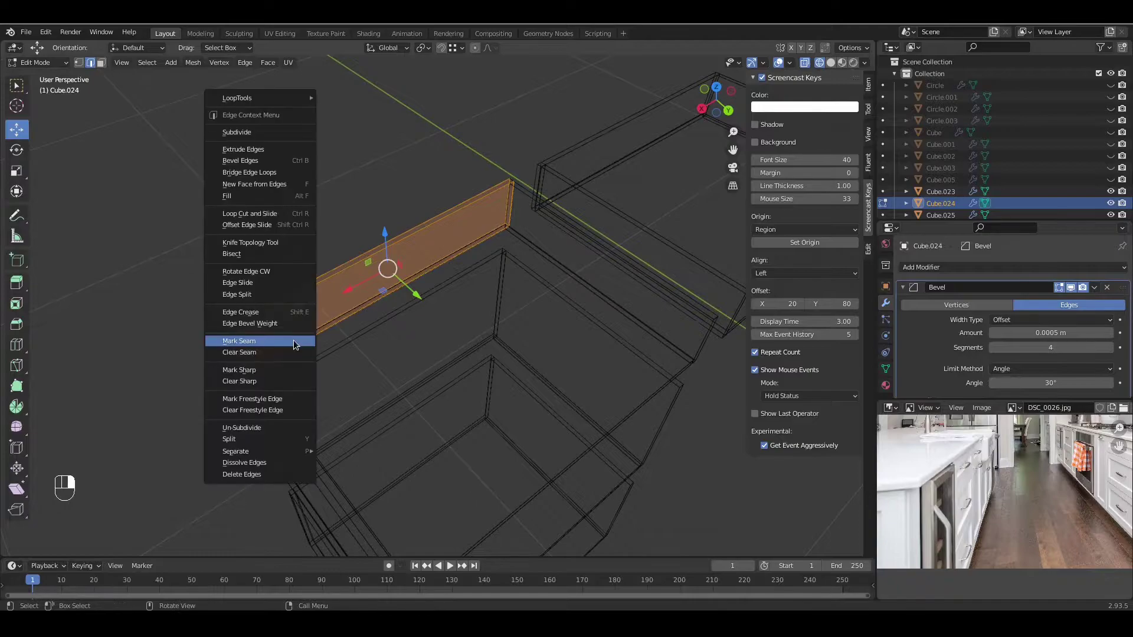
left_click(292, 340)
key("Tab")
key("h")
Step: Mark the edges of the upper drawer's bottom board as UV seams and hide the board
left_click(307, 338)
key("Tab")
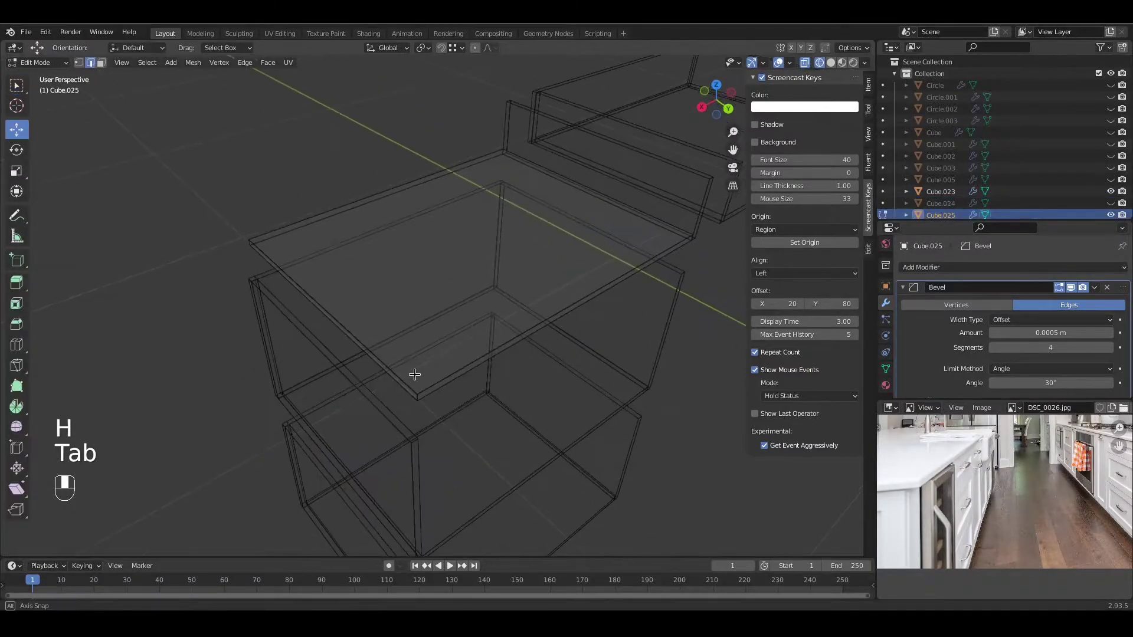
middle_click_drag(417, 374, 673, 159)
left_click_drag(694, 127, 173, 540)
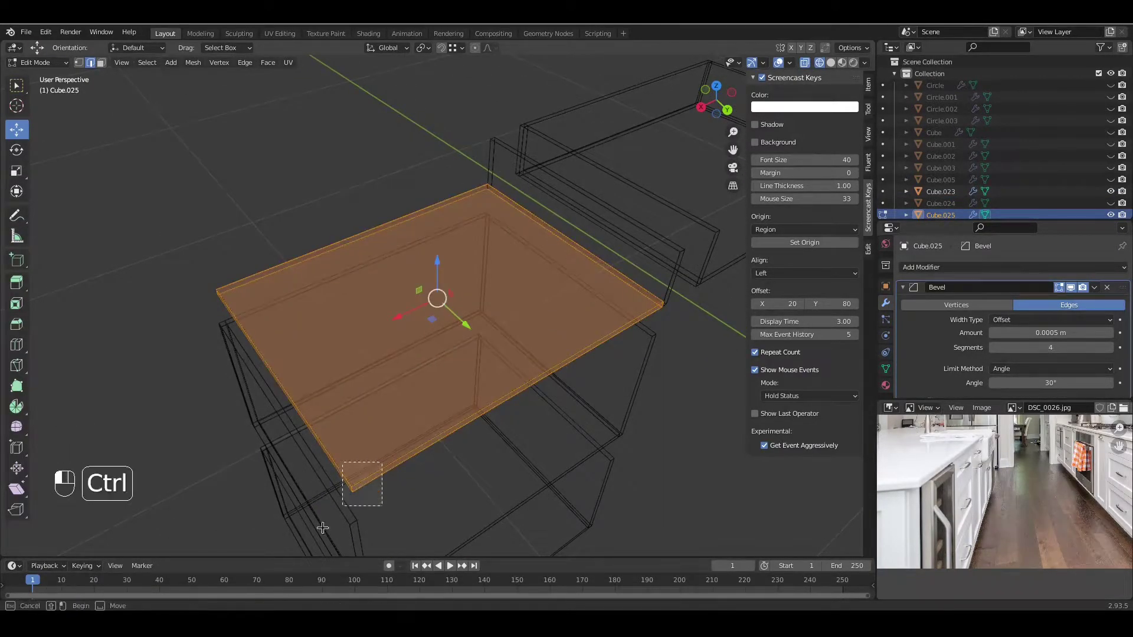
right_click_drag(392, 462, 395, 451)
key("Tab")
key("h")
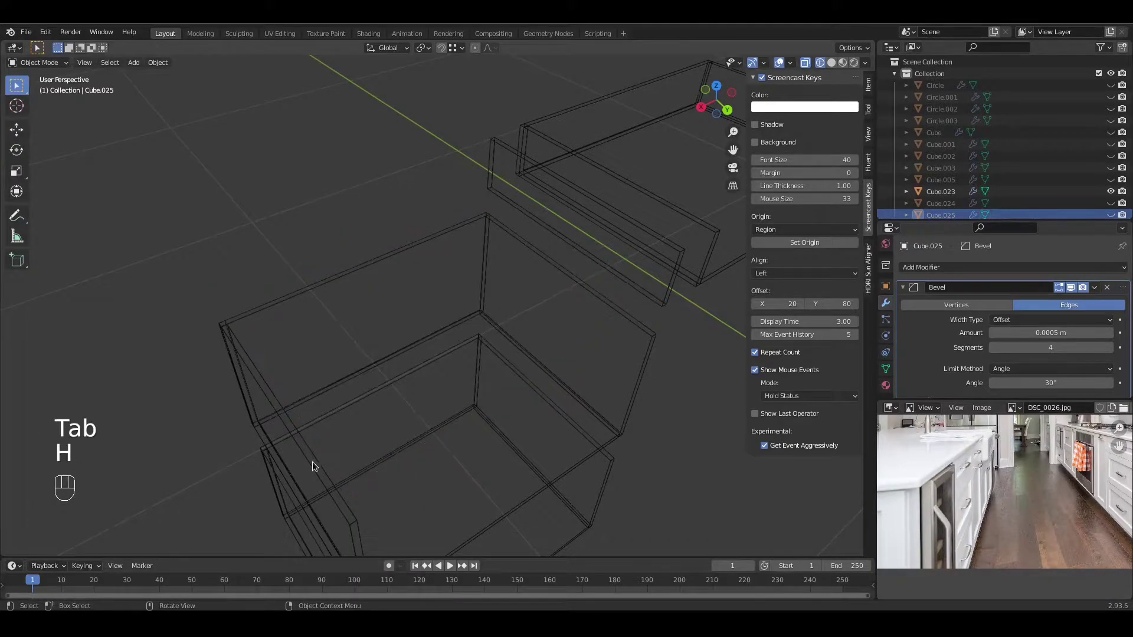
Step: Mark the edges of the middle drawer's near side board as UV seams and hide the board
middle_click_drag(312, 459, 386, 457)
key("Tab")
key("ctrl+e")
left_click(515, 331)
key("Tab")
key("h")
Step: Mark the edges of the middle drawer's bottom board as UV seams and hide the board
left_click(471, 439)
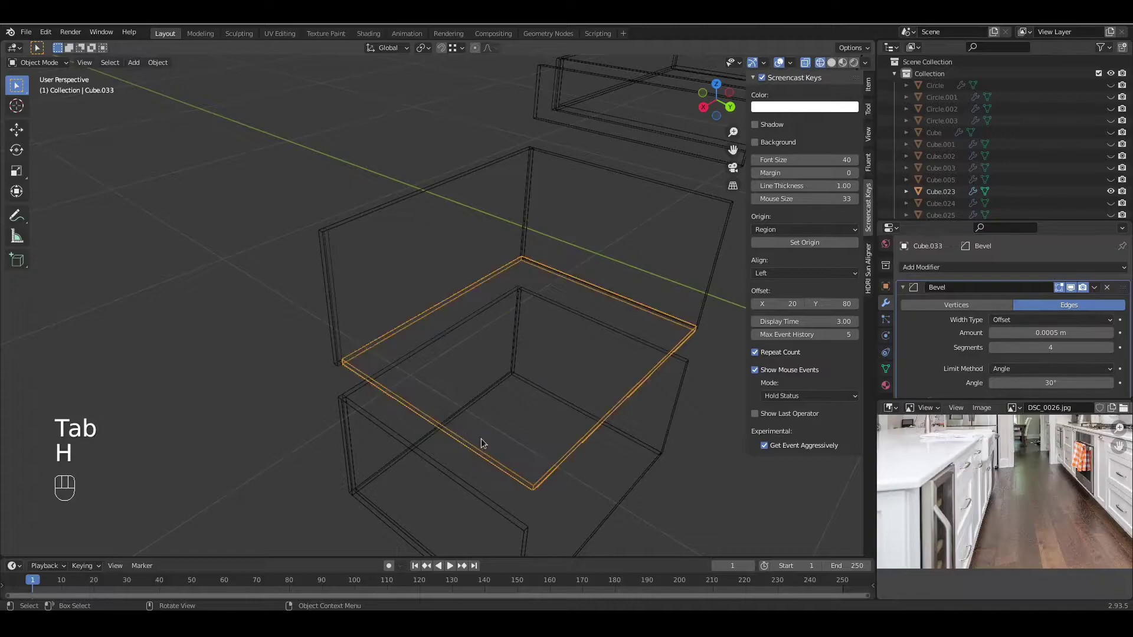
key("Tab")
key("ctrl+e")
left_click(526, 462)
key("Tab")
key("h")
Step: Mark the edges of the lowest drawer's near side board as UV seams and hide the board
left_click(421, 409)
key("Tab")
left_click_drag(484, 238, 266, 519)
left_click_drag(433, 326, 386, 366, "ctrl")
key("ctrl+e")
left_click(323, 421)
key("Tab")
key("h")
Step: Mark the edges of the lowest drawer's bottom board as UV seams and hide the board
left_click(452, 491)
key("Tab")
left_click_drag(674, 296, 266, 526)
left_click_drag(638, 373, 621, 399, "ctrl")
key("Tab")
key("h")
Step: Dissolve the extra edge loop on the lowest drawer's back board, mark its edges as UV seams, and hide the board
left_click(295, 378)
key("Tab")
left_click(293, 377, "alt")
key("ctrl+x")
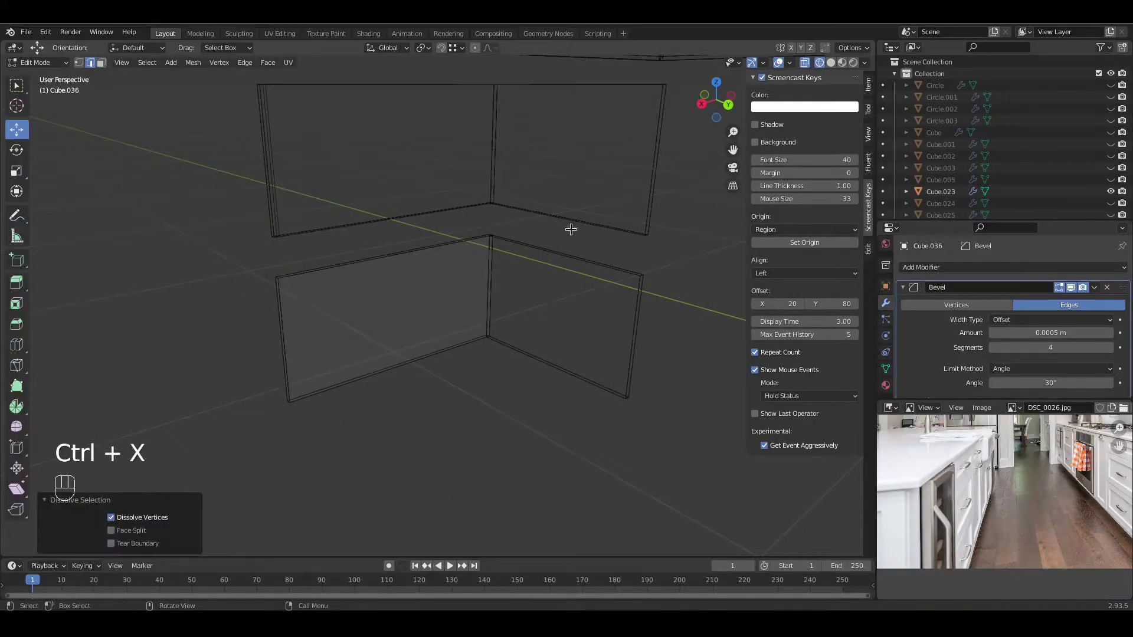
left_click_drag(565, 214, 256, 431)
right_click(460, 336)
left_click(460, 335)
key("Tab")
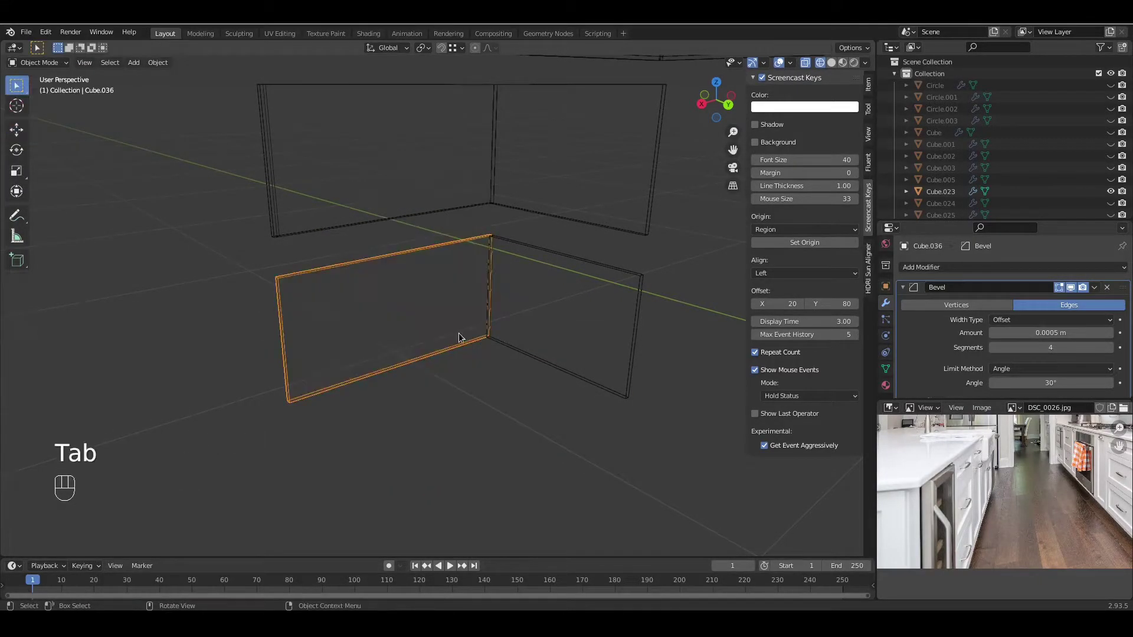
key("h")
Step: Mark the edges of the lowest drawer's remaining side board as UV seams and hide the board
middle_click_drag(587, 338, 581, 349)
left_click(580, 348)
key("Tab")
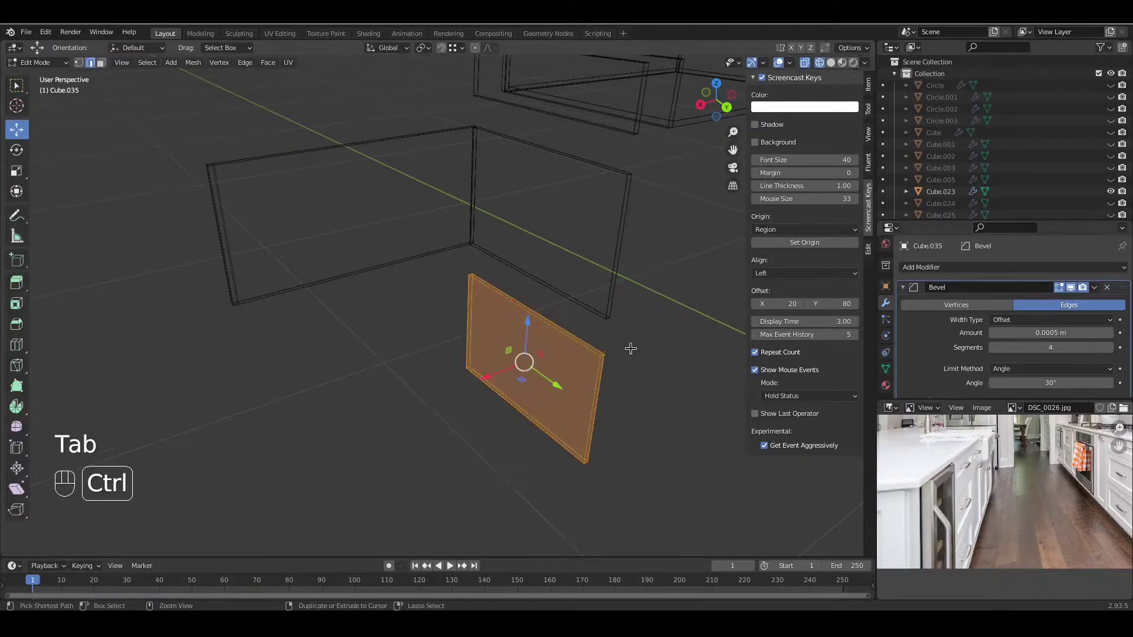
right_click(465, 373)
left_click(493, 387)
key("Tab")
key("h")
Step: Mark the edges of the middle drawer's remaining side board as UV seams and hide the board
middle_click_drag(524, 348, 568, 399)
left_click(567, 399)
key("Tab")
right_click(586, 427)
left_click(555, 409)
key("Tab")
key("h")
Step: Dissolve the extra edge loop on the middle drawer's back board, mark its edges as UV seams, and hide the board
left_click(447, 365)
key("Tab")
left_click_drag(492, 217, 106, 463)
left_click(185, 385, "alt")
key("ctrl+x")
left_click_drag(555, 233, 136, 463)
left_click_drag(122, 305, 185, 342, "ctrl")
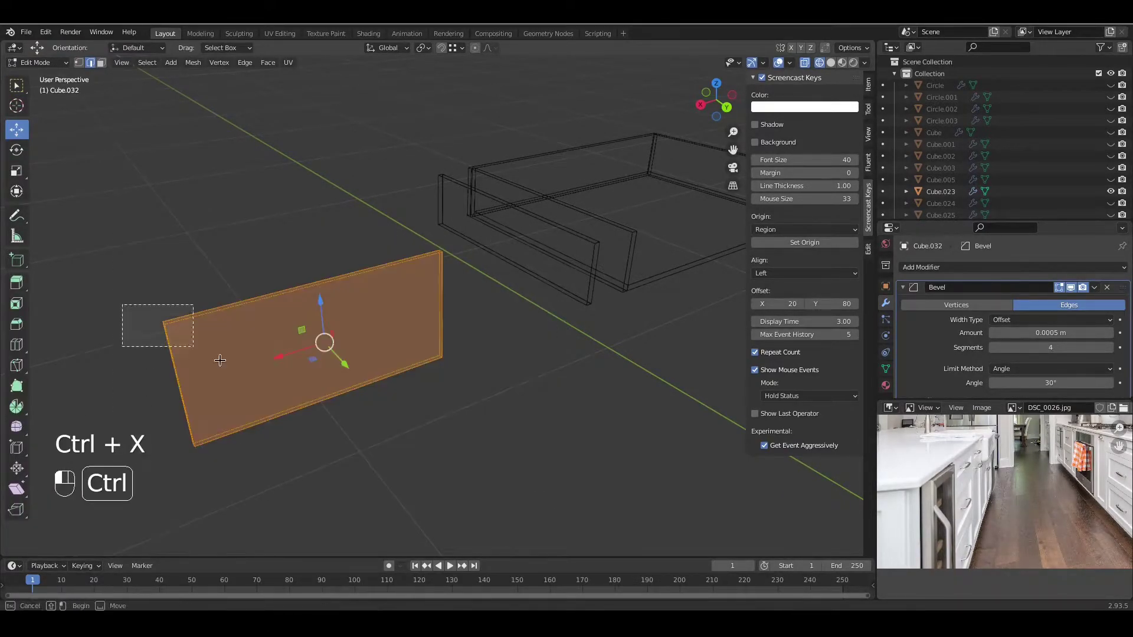
right_click(416, 363)
left_click(416, 364)
key("Tab")
key("h")
Step: Mark the edges of the stacked top drawer's remaining side board as UV seams and hide the board
middle_click_drag(570, 273, 432, 371, "shift")
left_click(423, 386)
key("Tab")
left_click_drag(253, 235, 448, 446)
left_click_drag(458, 416, 383, 455, "ctrl")
right_click(320, 293)
left_click(320, 294)
key("Tab")
key("h")
Step: Mark the edges of the separate top drawer's near side board as UV seams and hide the board
left_click(458, 359)
key("Tab")
left_click_drag(294, 219, 471, 413)
key("Tab")
key("h")
Step: Mark the edges of the separate top drawer's bottom board as UV seams and hide the board
left_click(490, 394)
key("Tab")
left_click_drag(711, 210, 343, 423)
left_click_drag(324, 278, 374, 353, "ctrl")
right_click(623, 333)
left_click(622, 332)
key("Tab")
key("h")
Step: Dissolve the extra edge loop on the separate top drawer's back board, mark its edges as UV seams, and hide the board
middle_click_drag(620, 332, 538, 388, "shift")
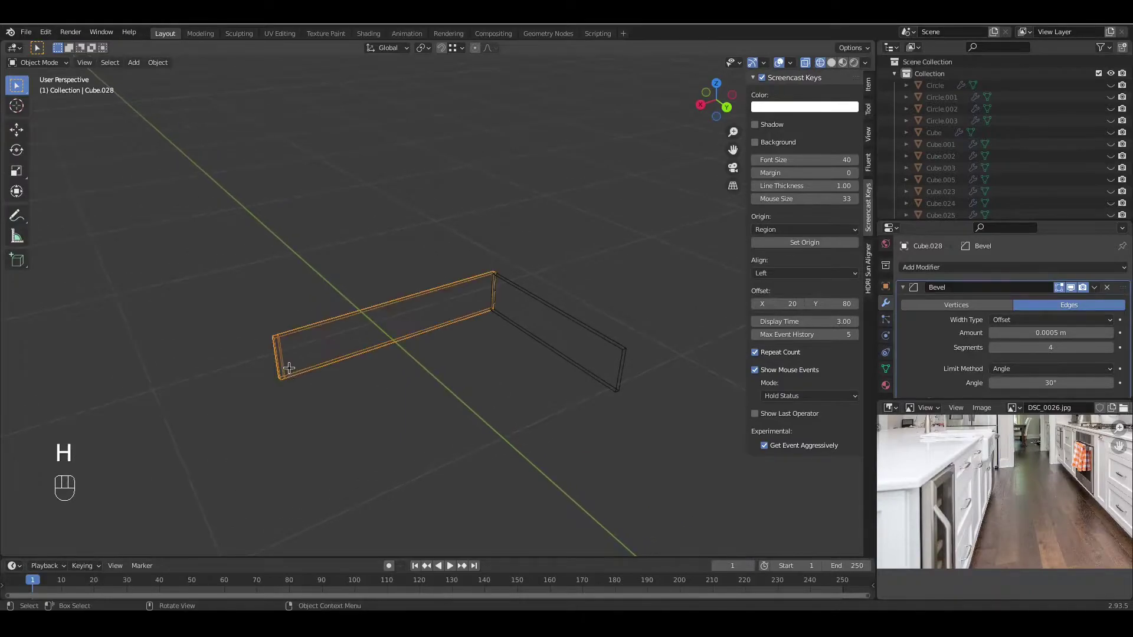
key("Tab")
key("ctrl+x")
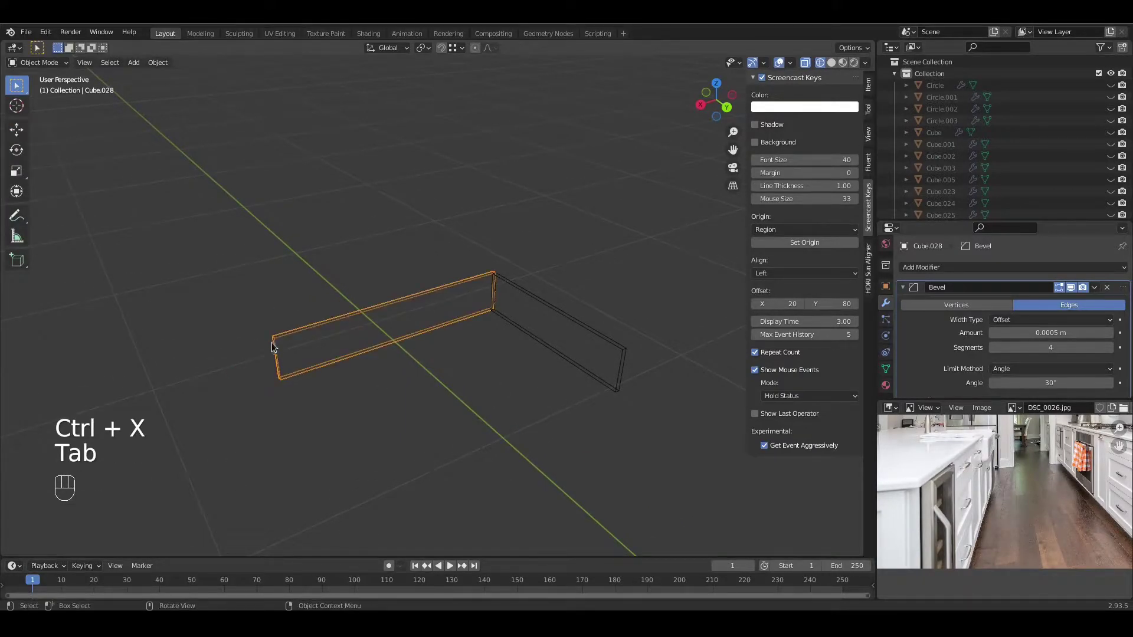
key("Tab")
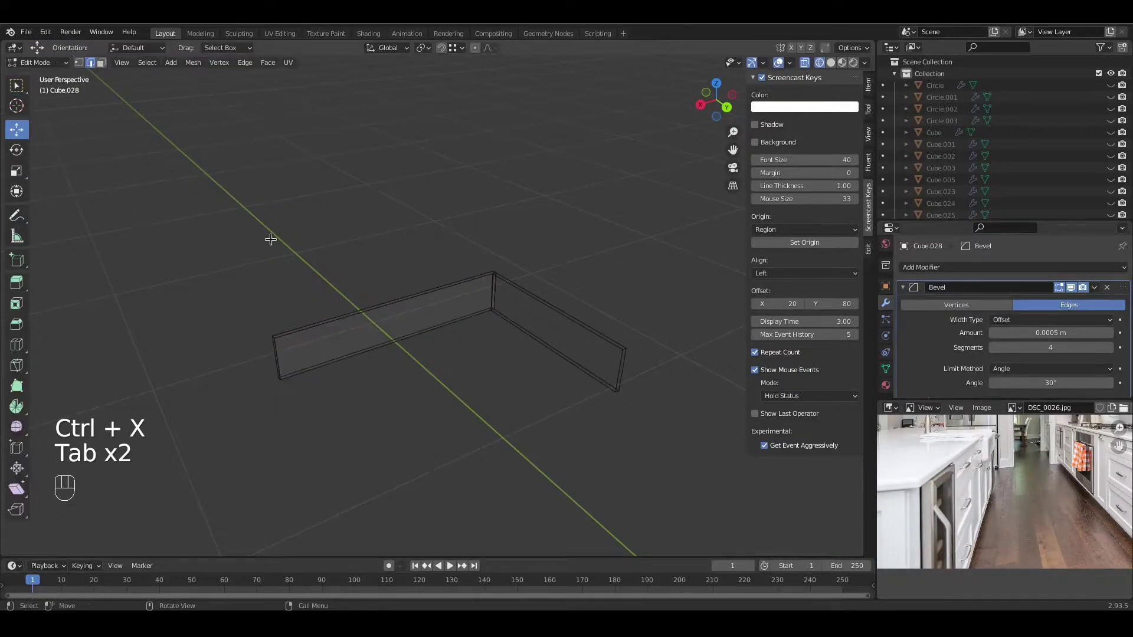
left_click_drag(519, 243, 190, 419)
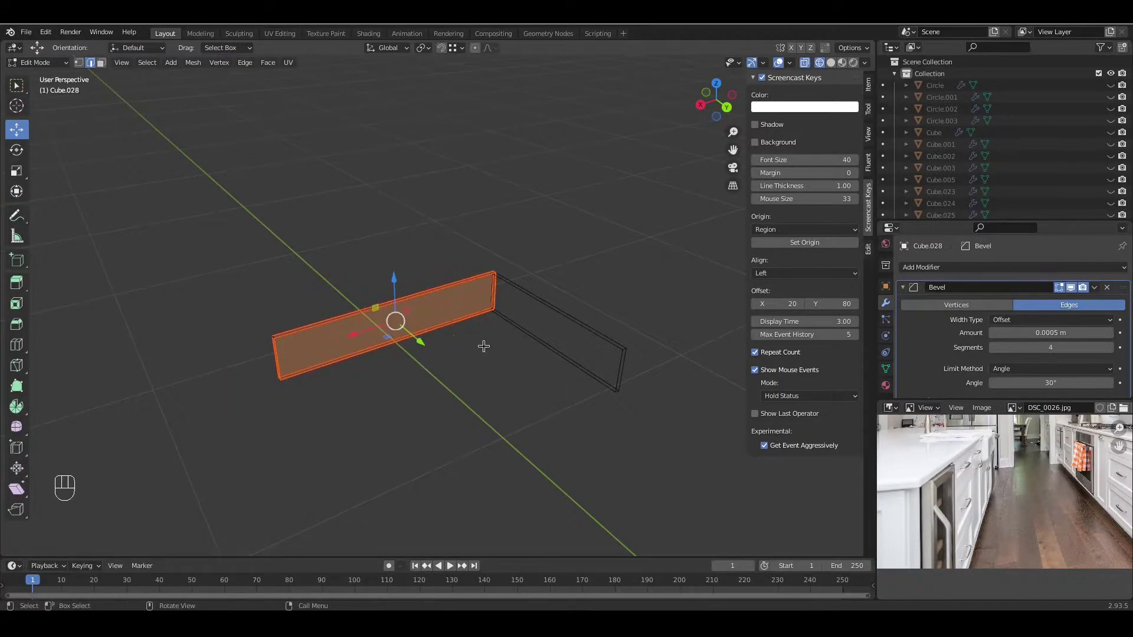
key("Tab")
key("h")
Step: Mark the edges of the separate top drawer's far side board as UV seams
left_click(529, 331)
key("Tab")
left_click_drag(470, 242, 665, 409)
right_click(513, 323)
left_click(519, 320)
key("Tab")
Step: Reveal all hidden drawer parts and return the viewport to solid shading
scroll(534, 407, "down", 4)
middle_click_drag(530, 440, 496, 467)
key("alt+h")
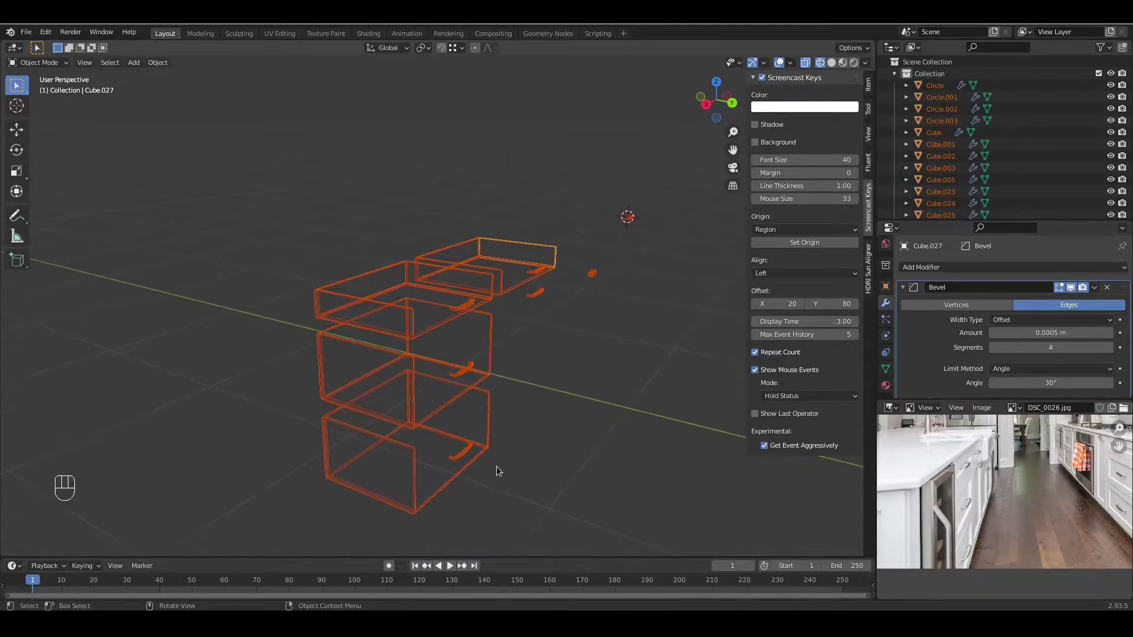
left_click(512, 481)
key("Tab")
key("Tab")
left_click(482, 466)
key("shift+z")
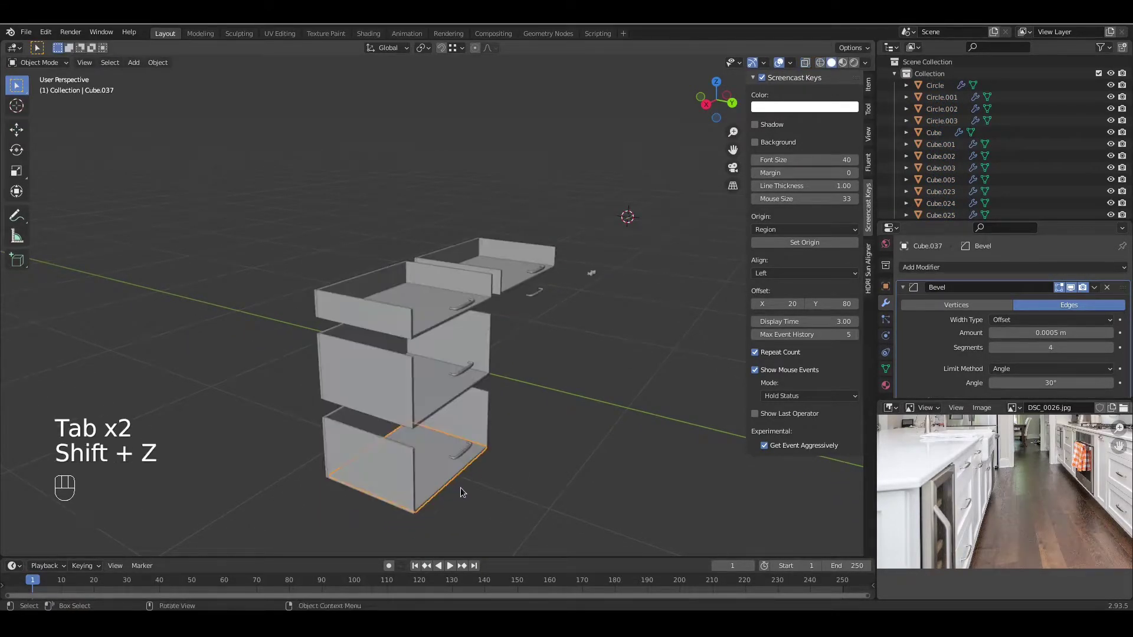
Step: Move the bottom, side and back boards of the lowest drawer to the Lakevista collection
key("m")
left_click(449, 493)
left_click(411, 488)
key("m")
left_click(412, 488)
left_click(376, 443)
key("m")
left_click(376, 444)
left_click(482, 413)
Step: Move all boards of the middle drawer and the stacked top drawer together to the Lakevista collection
left_click(478, 341)
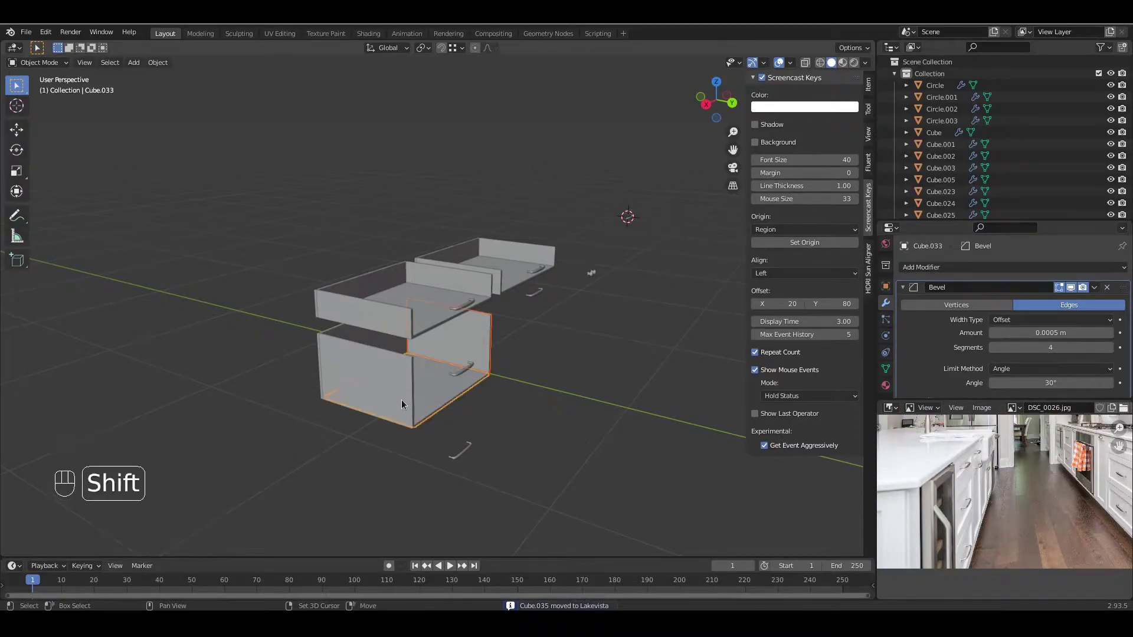
left_click(423, 284, "shift")
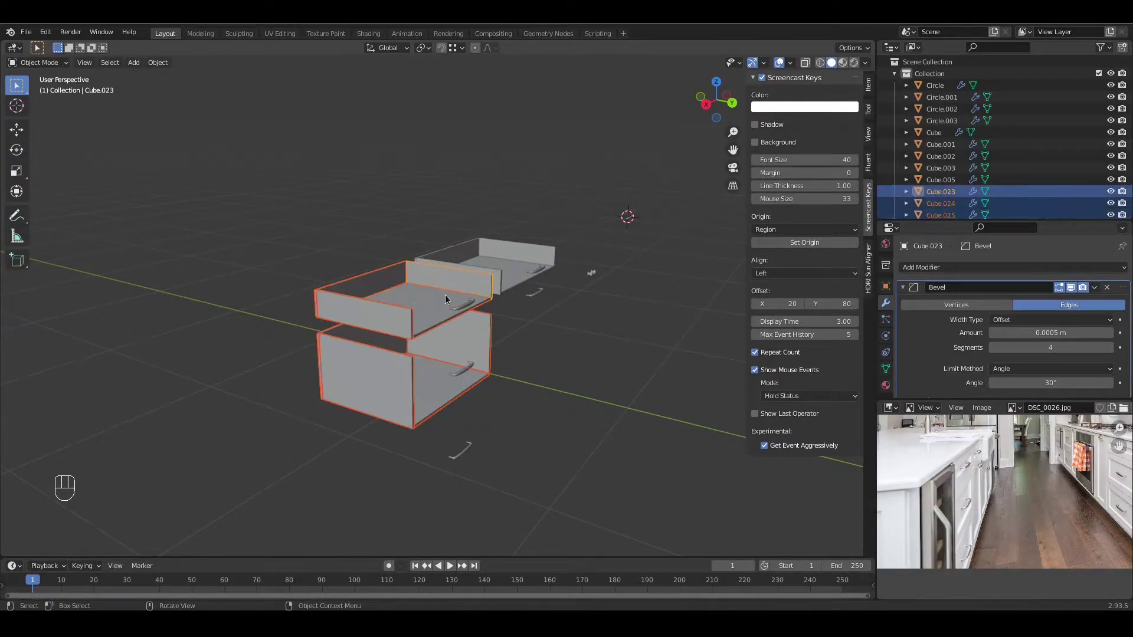
key("m")
left_click(446, 298)
Step: Move all boards of the separate top drawer to the Lakevista collection
left_click(454, 277)
left_click(466, 247, "shift")
left_click(501, 251, "shift")
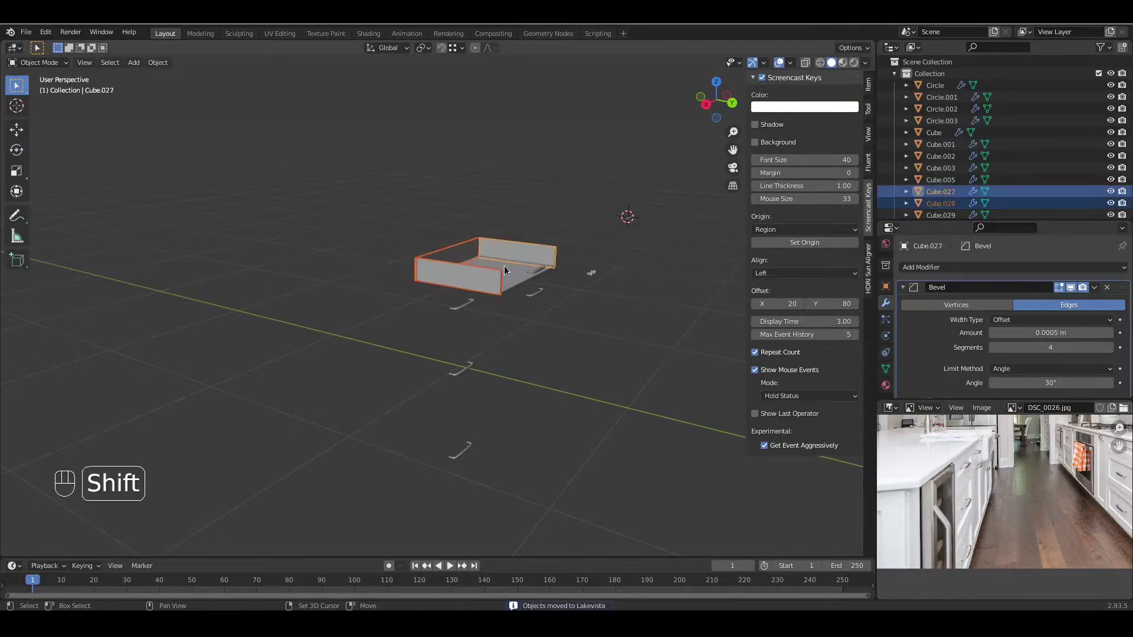
left_click(504, 266, "shift")
key("m")
left_click(504, 266)
Step: Isolate the cabinet body in local view and separate its mesh by loose parts
middle_click_drag(511, 349, 490, 405)
left_click(534, 388)
scroll(490, 405, "down", 2)
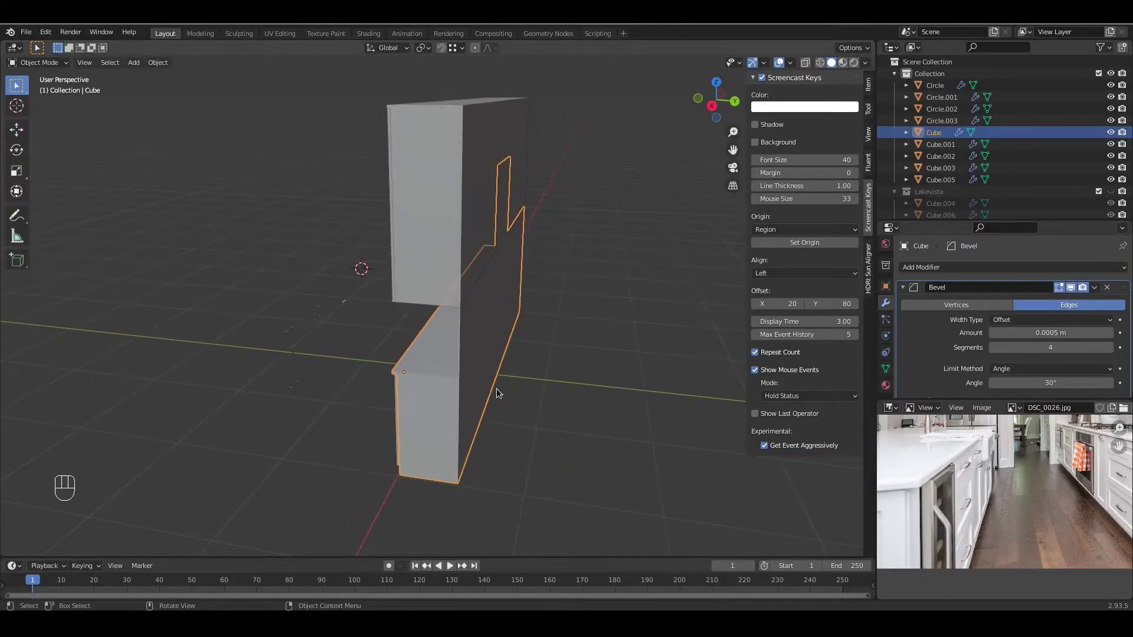
key("KP_Divide")
scroll(497, 389, "up", 3)
middle_click_drag(424, 447, 544, 452)
scroll(544, 452, "down", 4)
key("Tab")
key("a")
key("p")
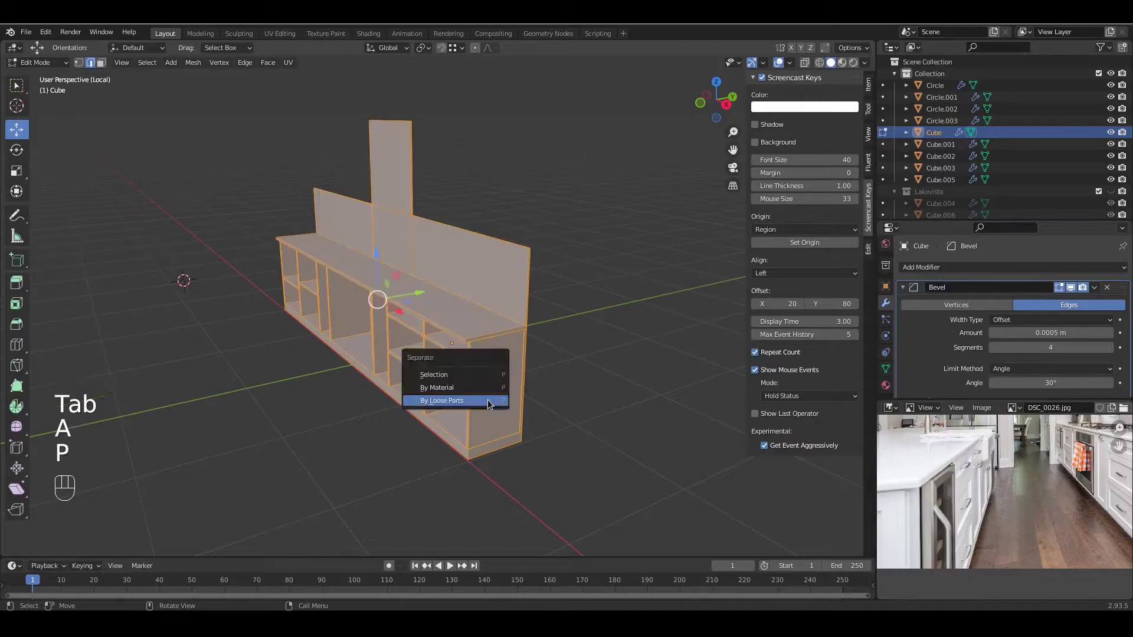
left_click(488, 404)
key("Tab")
Step: In wireframe, mark the outline edges of the backsplash panel with the tall middle section as UV seams and hide the panel
key("shift+z")
left_click(511, 311)
middle_click_drag(511, 311, 521, 405)
key("Tab")
key("a")
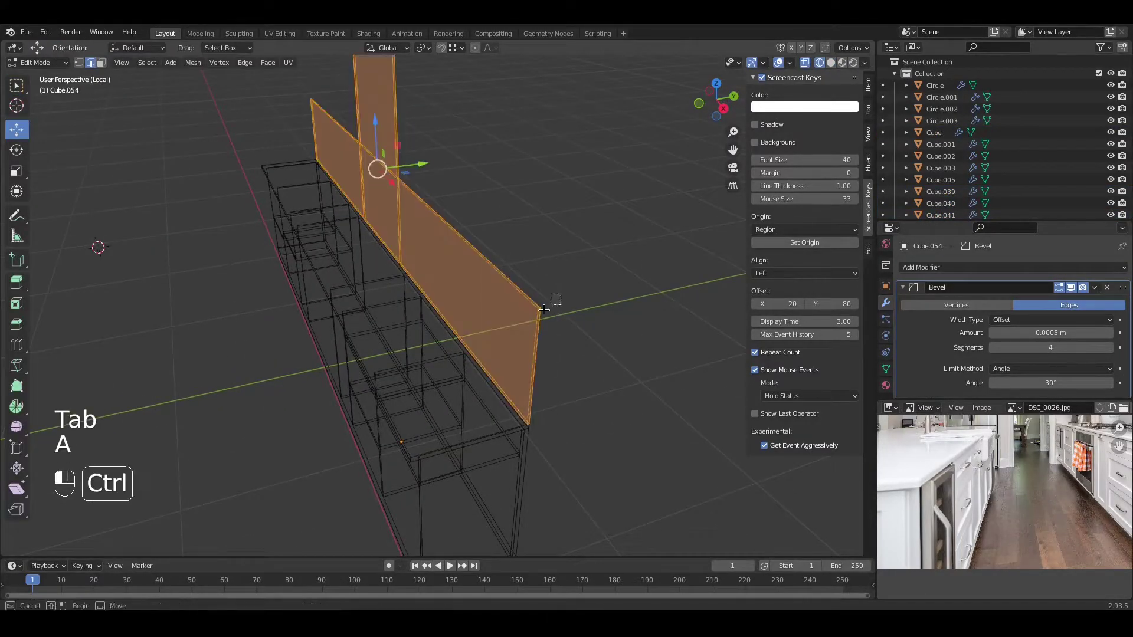
middle_click_drag(457, 324, 472, 271)
left_click_drag(473, 271, 235, 289, "ctrl")
left_click_drag(334, 210, 271, 354, "ctrl")
middle_click_drag(343, 343, 432, 405, "shift")
middle_click_drag(497, 415, 422, 427)
middle_click_drag(388, 375, 461, 311)
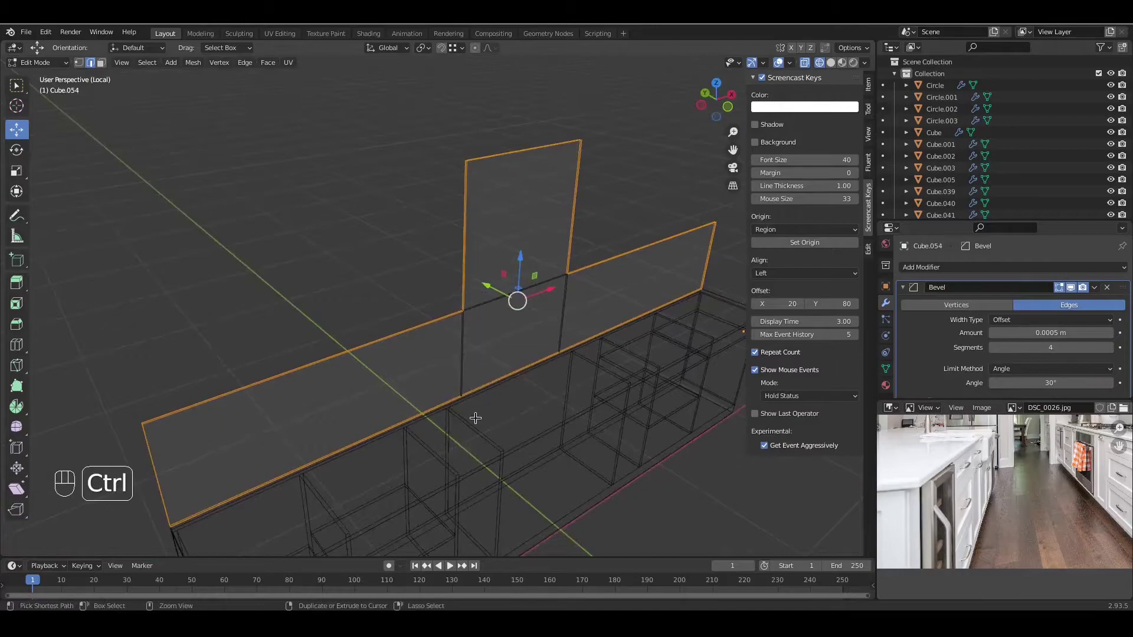
middle_click_drag(479, 412, 488, 428)
middle_click_drag(345, 354, 427, 311)
right_click(427, 311)
left_click(427, 311)
scroll(461, 381, "down", 2)
key("Tab")
key("h")
Step: Mark the edges of the cabinet's near end panel as UV seams and hide the panel
middle_click_drag(476, 422, 443, 318, "shift")
left_click(433, 446)
middle_click_drag(466, 449, 470, 412)
scroll(470, 412, "up", 2)
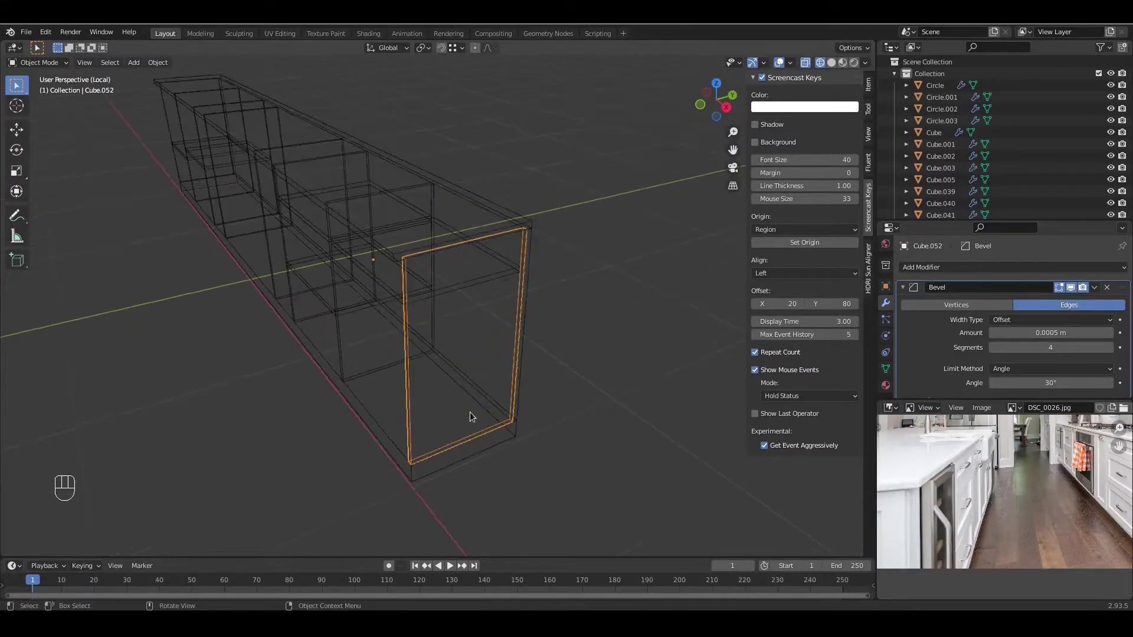
key("Tab")
key("a")
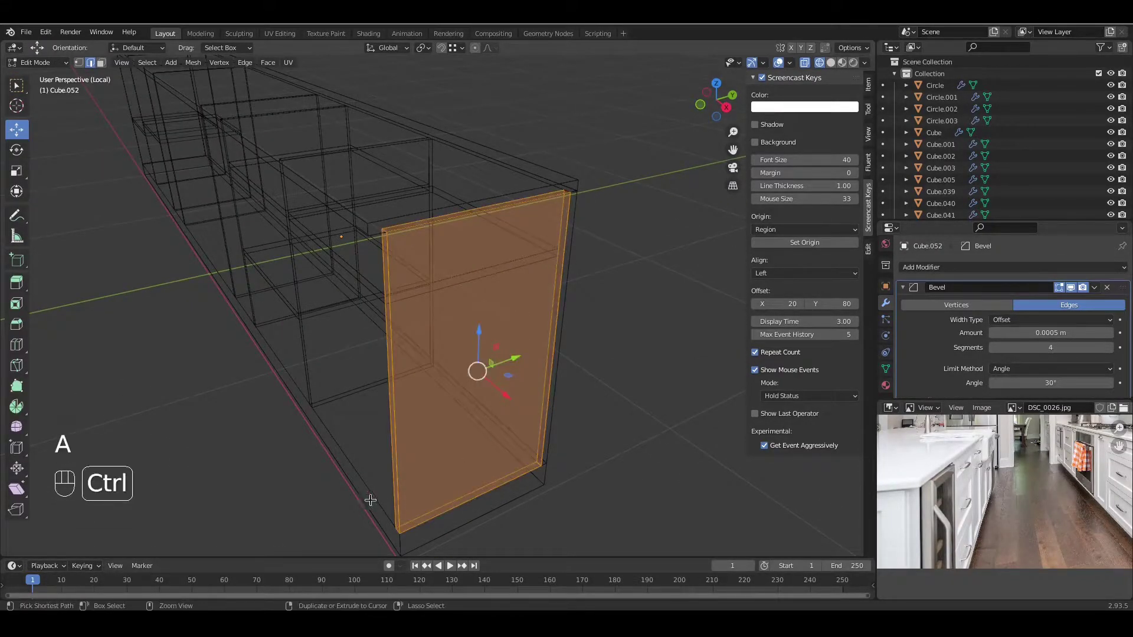
right_click(435, 477)
left_click(441, 461)
key("Tab")
key("h")
Step: Mark the edges of the cabinet's long base board as UV seams and hide the board
middle_click_drag(441, 474, 455, 508, "shift")
key("Tab")
key("a")
left_click_drag(526, 412, 505, 446, "ctrl")
right_click(256, 294)
left_click(286, 309)
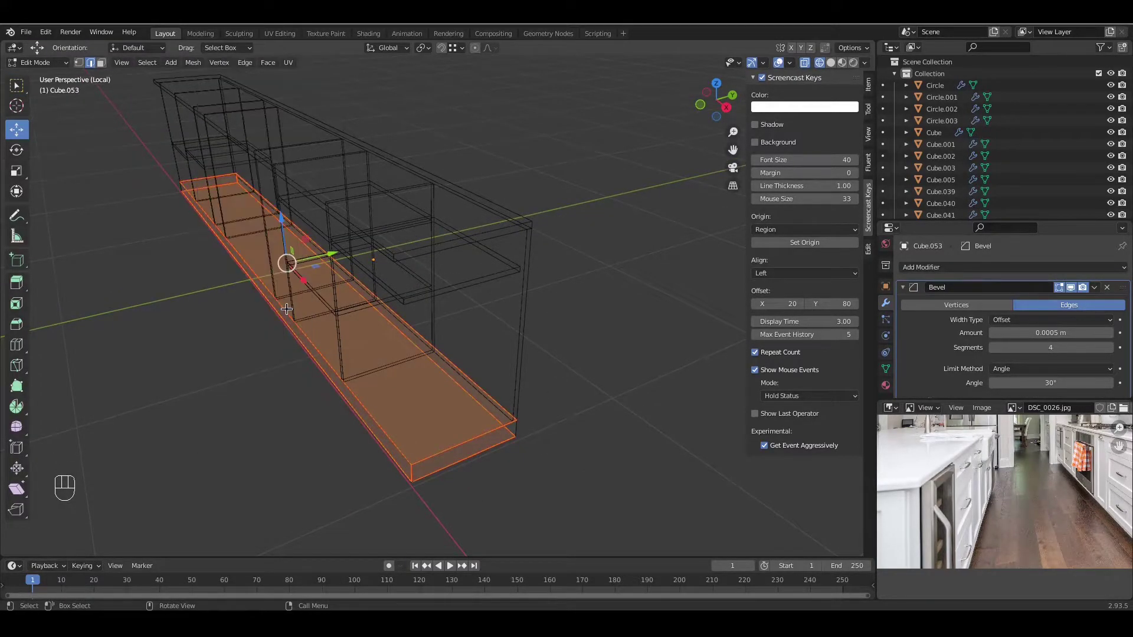
key("Tab")
key("h")
Step: Mark the edges of the cabinet's long back board as UV seams and hide the board
left_click(481, 391)
key("Tab")
middle_click_drag(488, 397, 460, 405)
key("a")
middle_click_drag(255, 168, 253, 250)
right_click(256, 293)
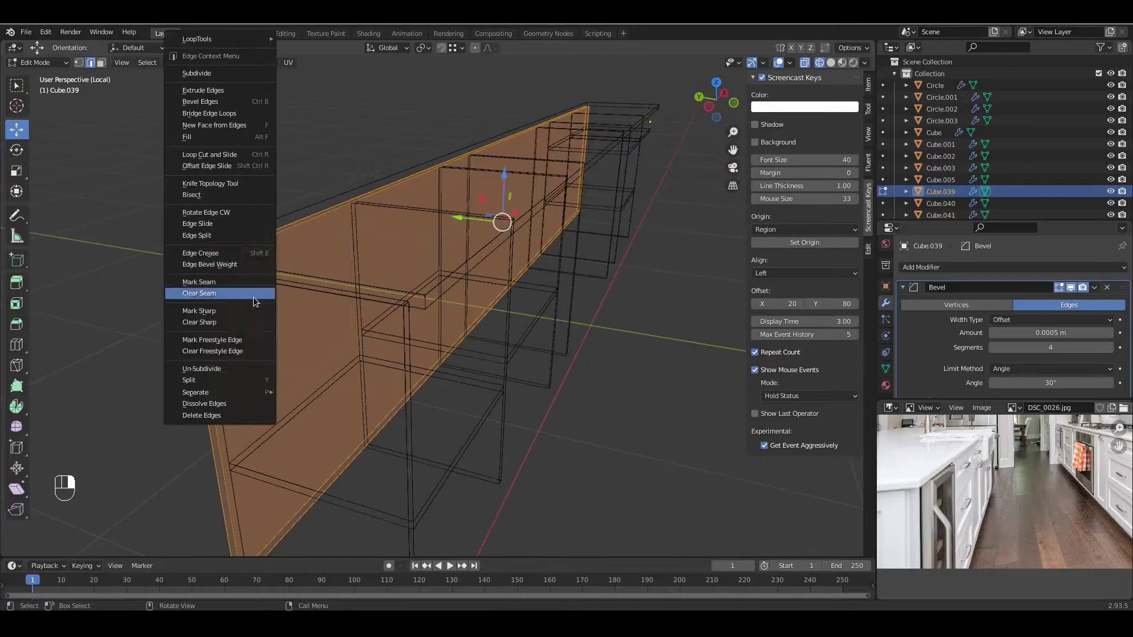
left_click(252, 284)
key("Tab")
key("h")
Step: Mark the edges of the cabinet's remaining end panel as UV seams and hide the panel
scroll(248, 288, "down", 2)
left_click(427, 429)
scroll(429, 431, "up", 1)
key("Tab")
left_click_drag(474, 240, 255, 516)
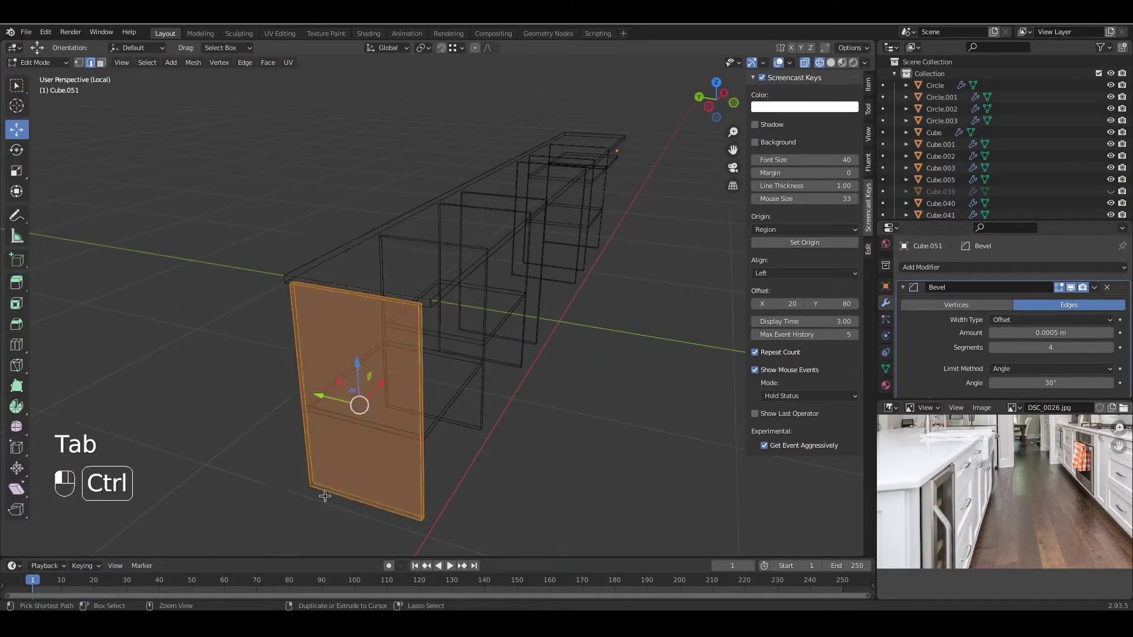
right_click(412, 313)
left_click(413, 313)
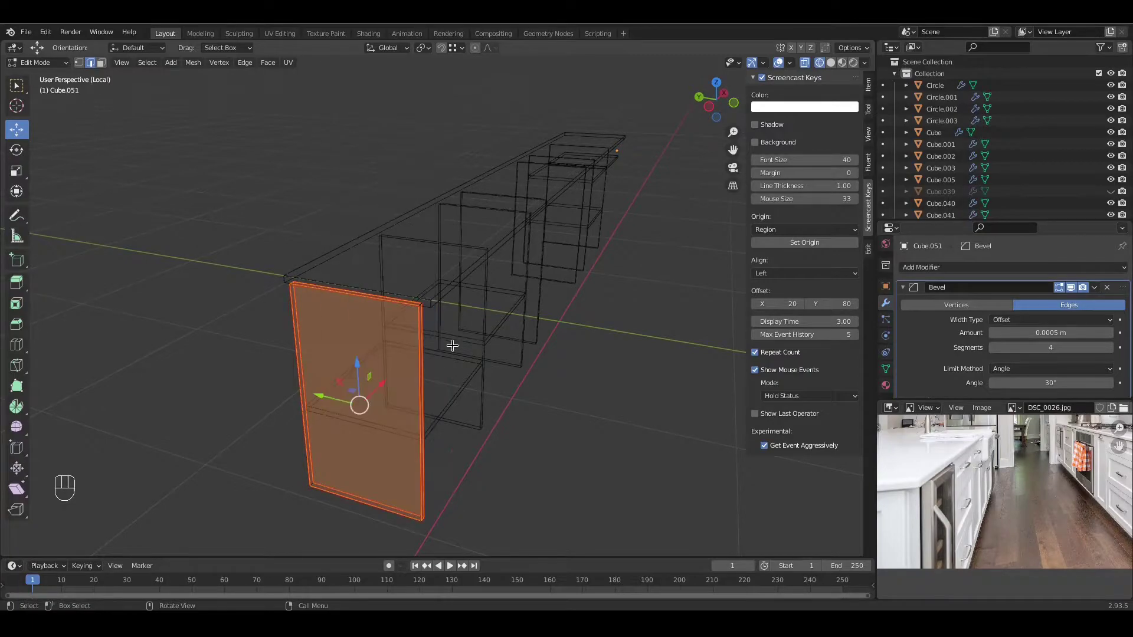
key("Tab")
key("h")
Step: Mark the edges of the cabinet shelf beside the near end as UV seams and hide the shelf
left_click(436, 409)
key("Tab")
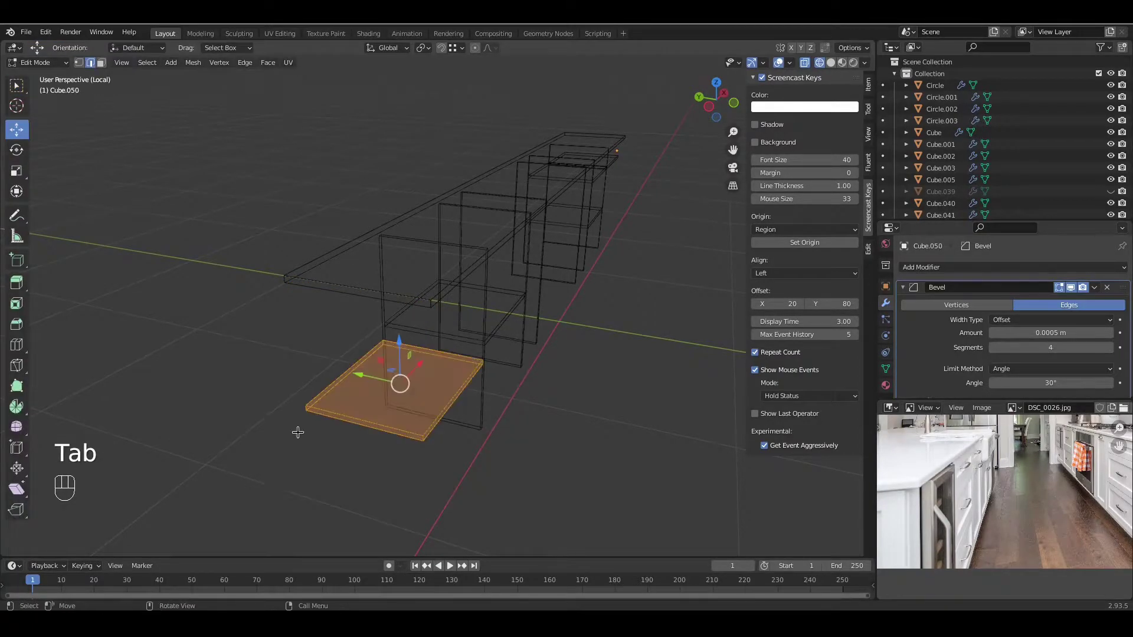
key("Tab")
key("h")
Step: Mark the edges of the neighbouring inner cabinet part as UV seams and hide that part
left_click(466, 392)
middle_click_drag(466, 392, 478, 373)
key("Tab")
right_click(435, 450)
key("Tab")
key("h")
Step: Mark all edges of the long top board running along the cabinet as UV seams and hide the board
left_click(297, 380)
key("Tab")
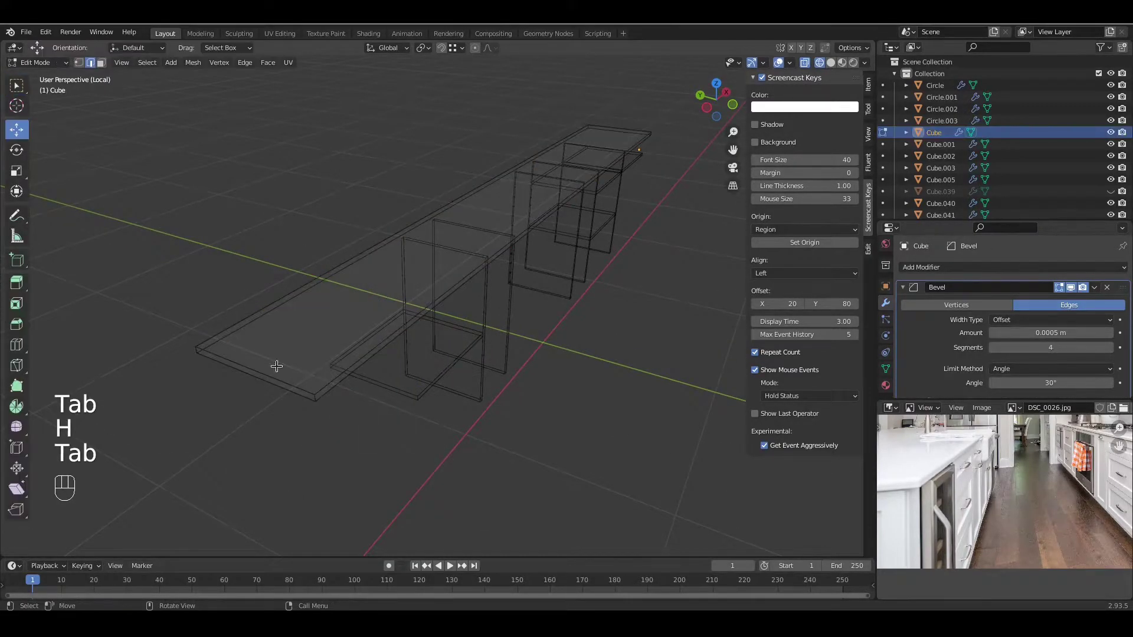
key("a")
right_click(612, 278)
key("Tab")
key("h")
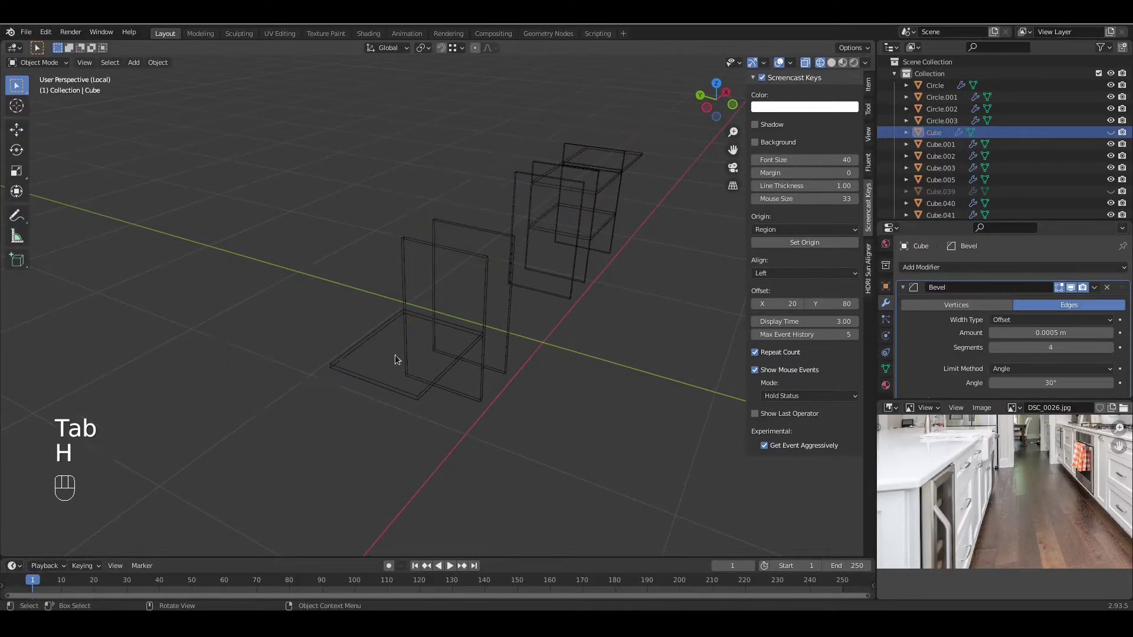
Step: Mark the edges of the last shelf at the cabinet's near end as UV seams and hide the shelf
left_click(413, 396)
scroll(428, 420, "up", 4)
key("Tab")
middle_click_drag(469, 469, 504, 410, "shift")
left_click_drag(637, 204, 200, 464)
right_click(515, 348)
left_click(514, 348)
key("Tab")
key("h")
Step: Mark the edges of the nearest vertical divider panel (Cube.044) as UV seams and hide the panel
middle_click_drag(518, 360, 501, 374)
left_click(421, 394)
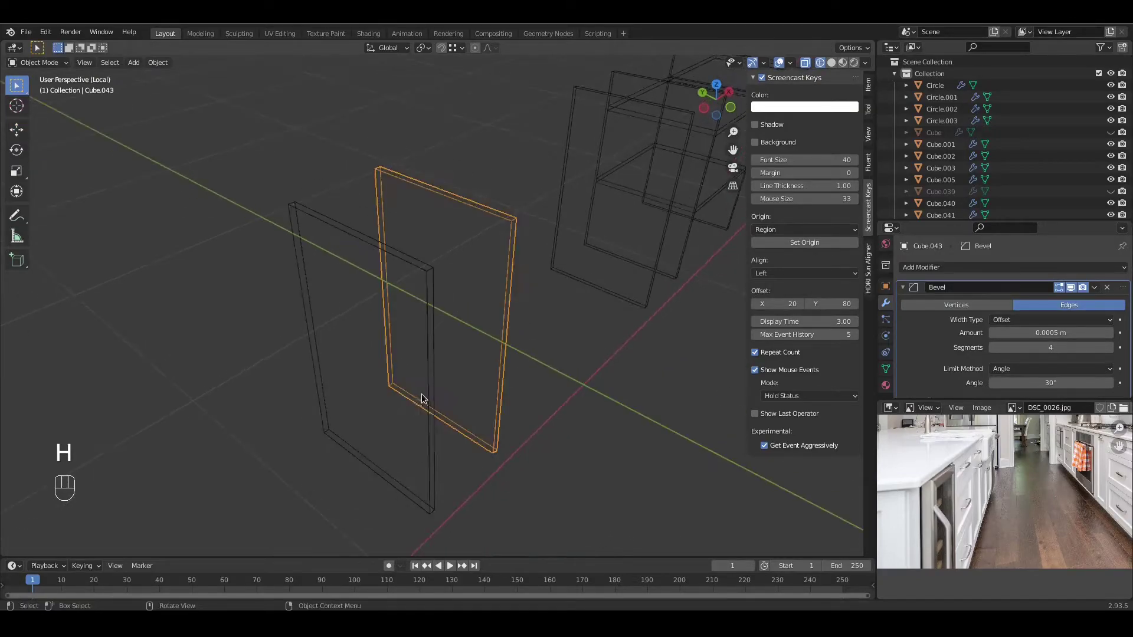
left_click(431, 422)
key("Tab")
left_click_drag(476, 142, 228, 539)
left_click_drag(461, 479, 417, 515, "ctrl")
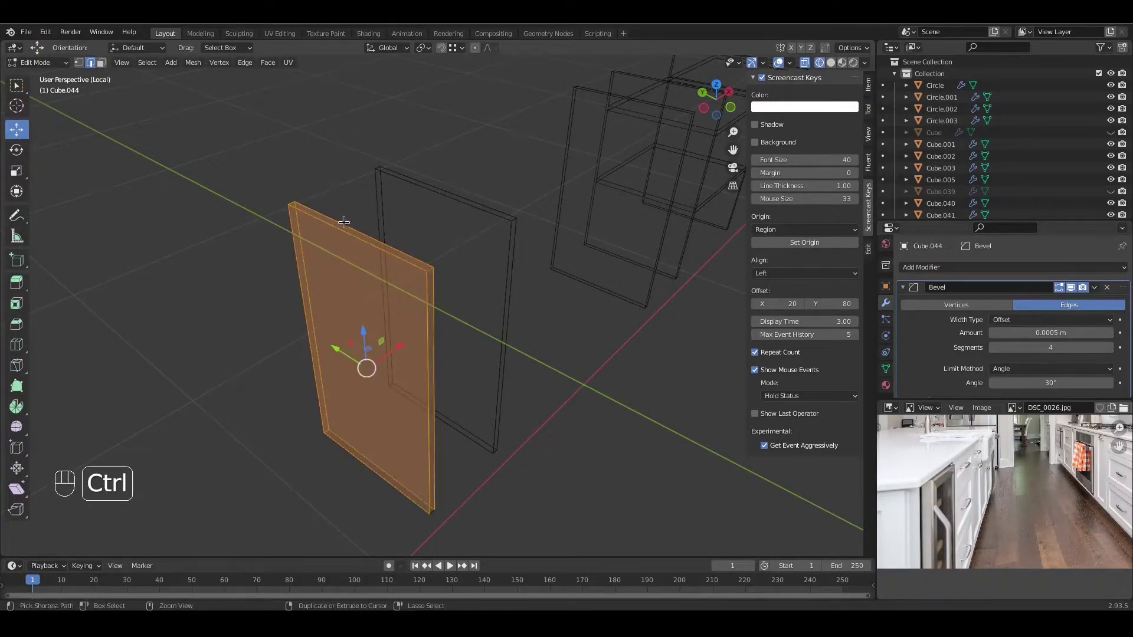
right_click(319, 225)
left_click(314, 295)
key("Tab")
key("h")
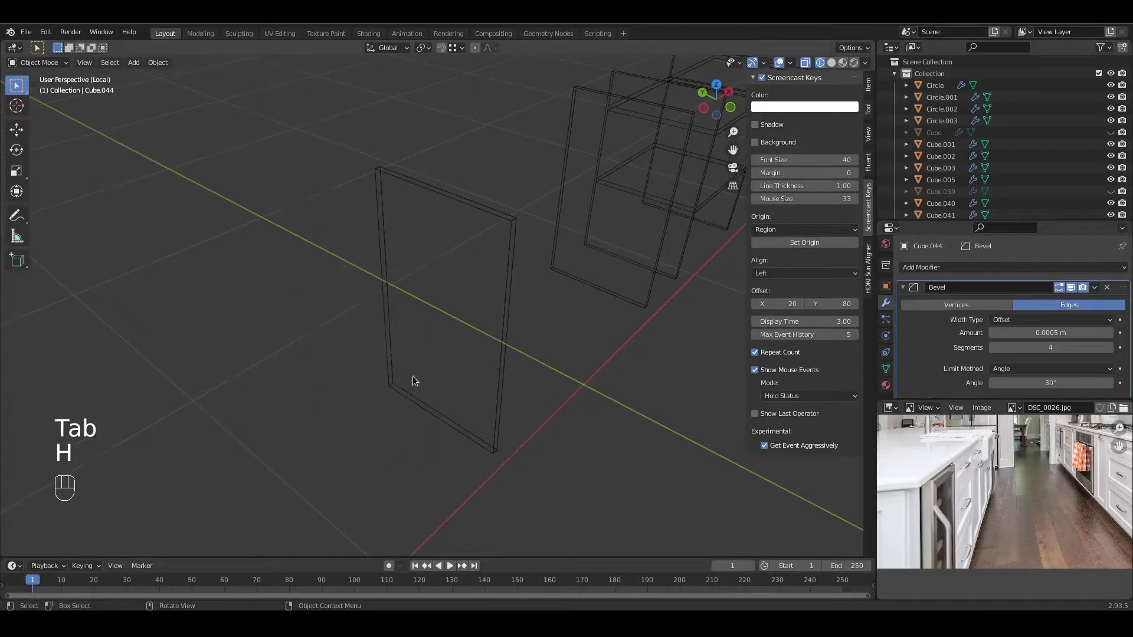
Step: Mark the edges of the next vertical divider panel (Cube.043) as UV seams and hide the panel
left_click(405, 375)
key("Tab")
right_click(433, 182)
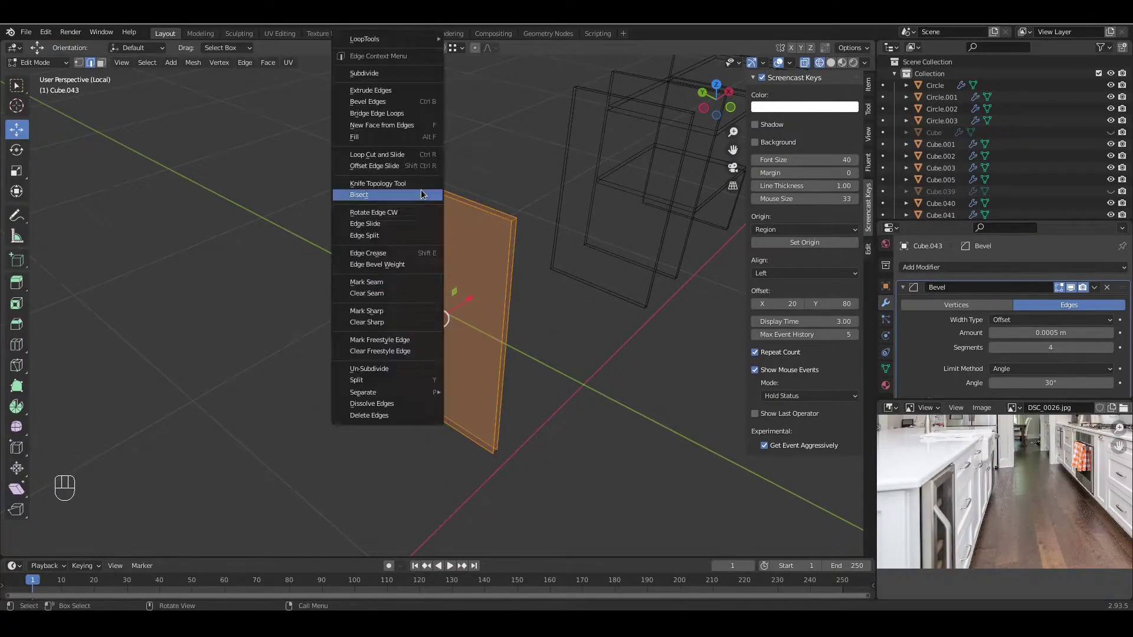
left_click(415, 293)
key("ctrl+z")
right_click(450, 320)
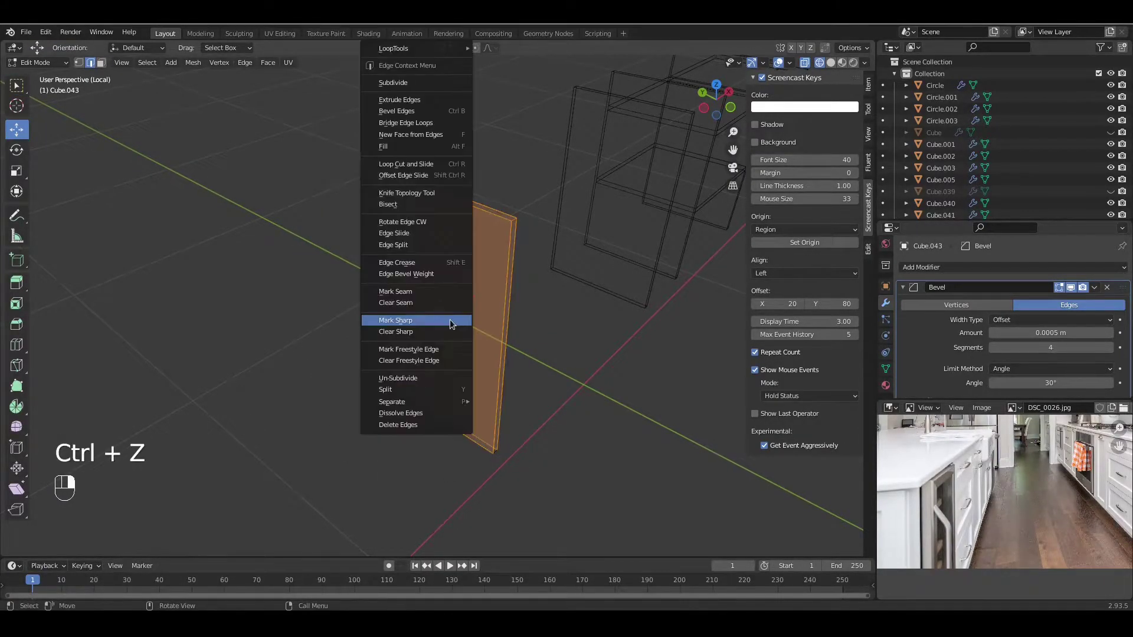
key("Tab")
key("h")
Step: Mark the edges of the nearest of the three far divider panels as UV seams and hide the panel
middle_click_drag(577, 282, 418, 392, "shift")
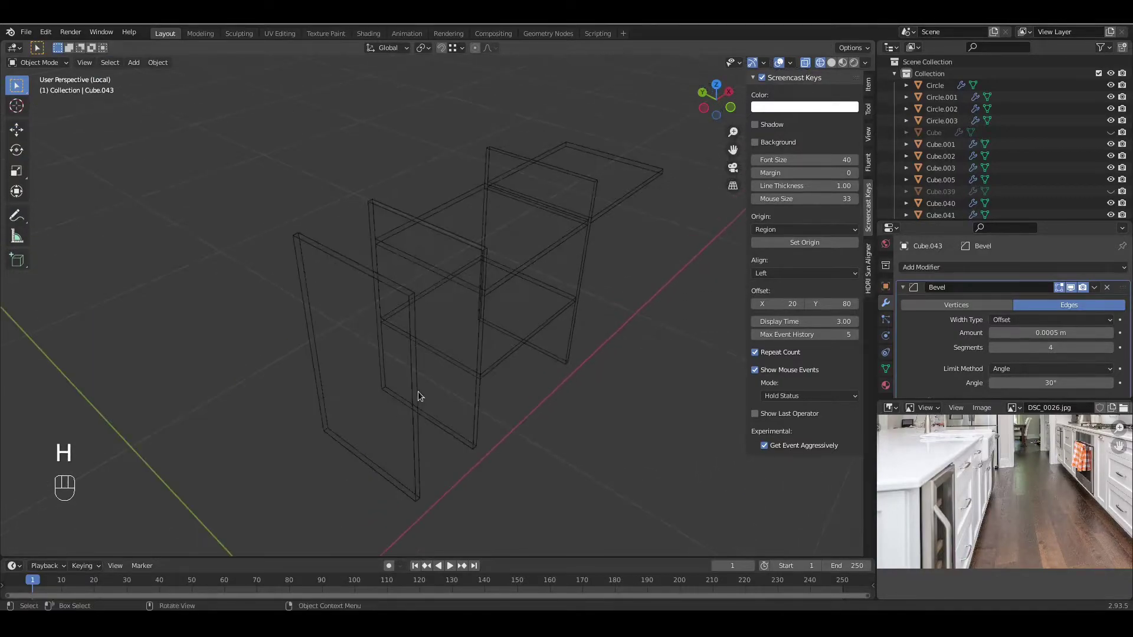
key("Tab")
left_click_drag(489, 168, 286, 506)
left_click_drag(436, 260, 366, 396, "ctrl")
right_click(392, 298)
left_click(393, 298)
key("Tab")
key("h")
Step: Mark the edges of the vertical divider panel Cube.041 as UV seams and hide the panel
scroll(504, 393, "up", 1)
left_click(504, 393)
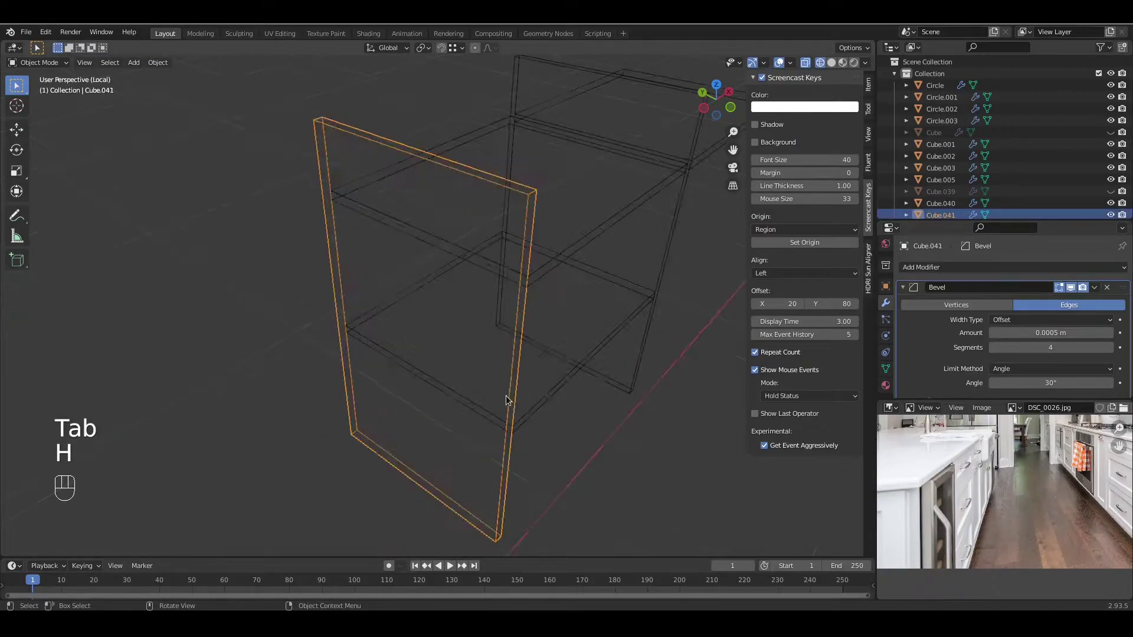
key("Tab")
scroll(514, 184, "down", 1)
left_click_drag(506, 169, 288, 498)
left_click_drag(509, 229, 450, 279, "ctrl")
right_click(458, 240)
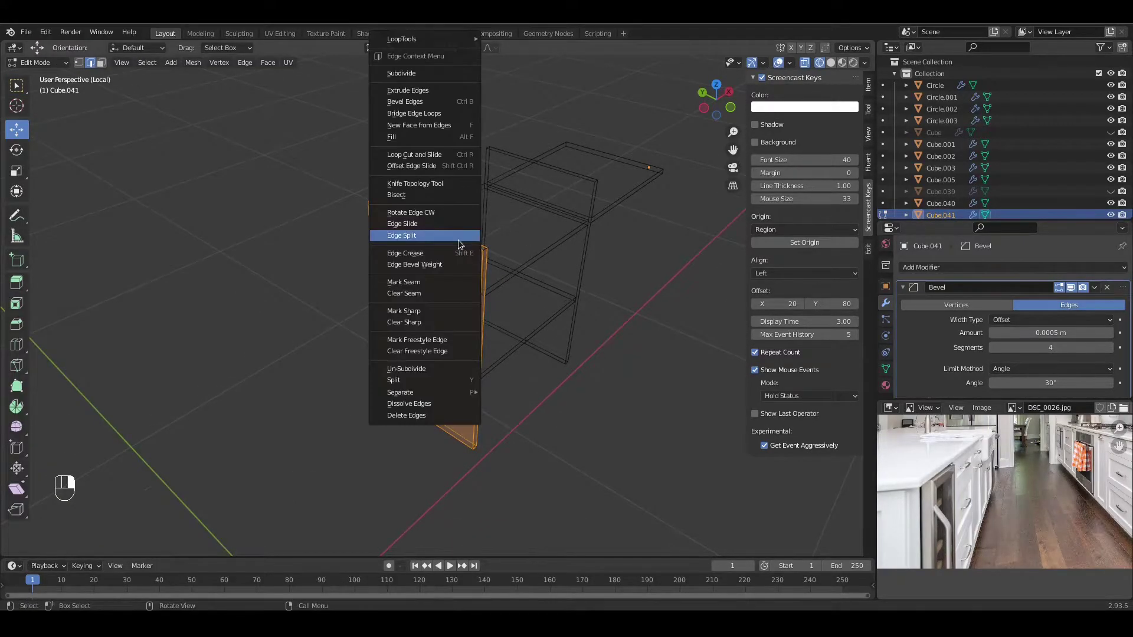
left_click(450, 283)
key("Tab")
key("h")
Step: Mark the edges of the lower shelf (Cube.048) in the far section as UV seams and hide it
left_click(486, 370)
key("Tab")
left_click_drag(620, 222, 313, 431)
key("Tab")
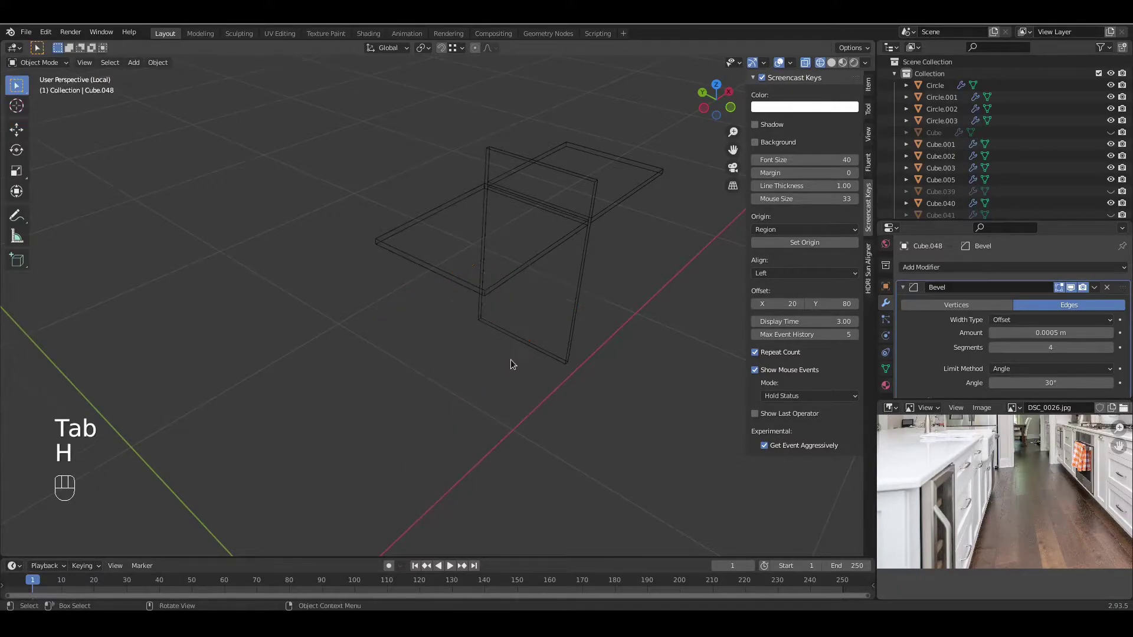
Step: Mark the edges of the upper shelf in front of the last divider as UV seams and hide the shelf
scroll(520, 341, "up", 1)
middle_click_drag(573, 313, 518, 406, "shift")
key("Tab")
left_click_drag(612, 192, 295, 450)
left_click_drag(271, 311, 328, 354, "ctrl")
key("Tab")
key("h")
Step: Mark the edges of the last remaining vertical divider panel as UV seams and hide the panel
left_click(571, 327)
middle_click_drag(572, 327, 466, 354, "shift")
key("Tab")
right_click(387, 238)
left_click(383, 282)
key("Tab")
key("h")
Step: Mark all edges of the last horizontal shelf (Cube.040) as UV seams and return to Object Mode
left_click(444, 307)
key("Tab")
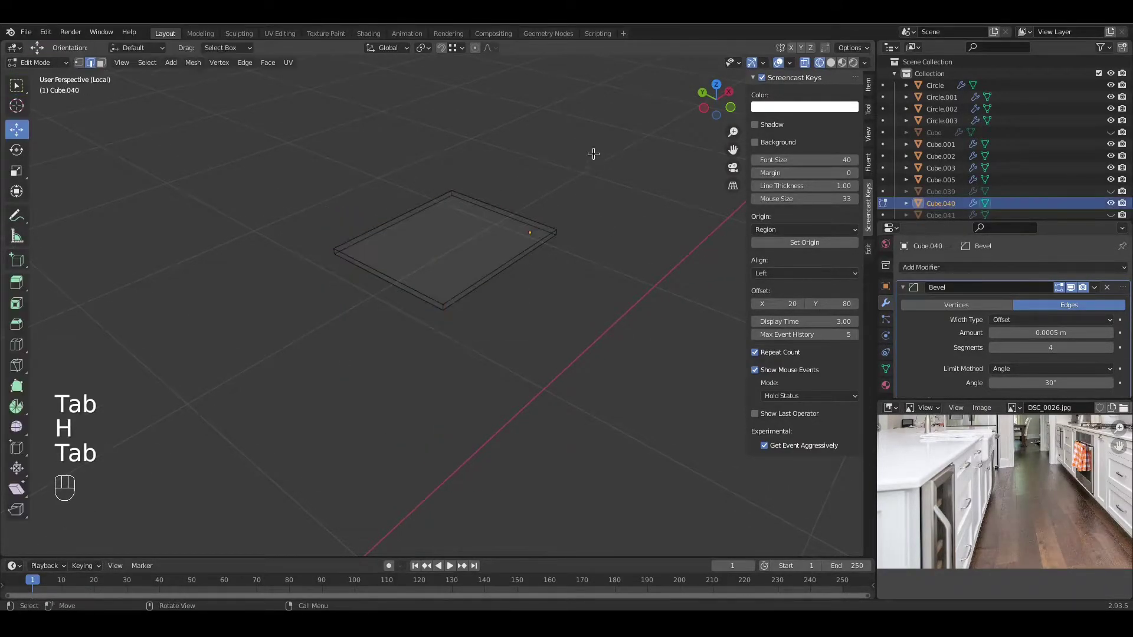
left_click_drag(592, 159, 288, 375)
key("ctrl+z")
key("ctrl+z")
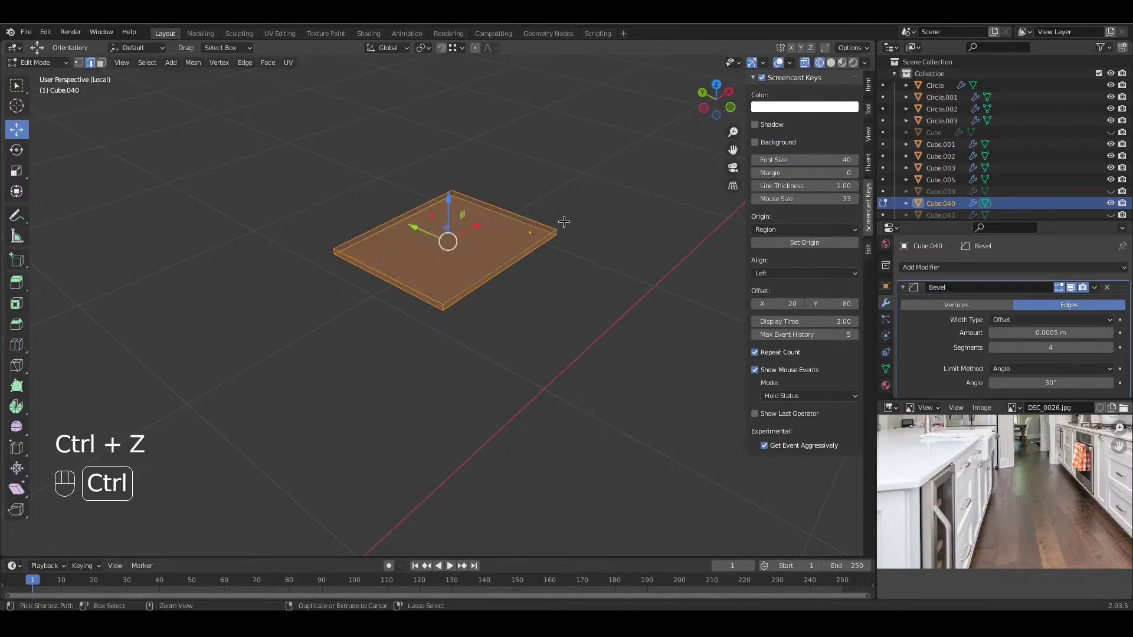
key("ctrl+e")
left_click(373, 281)
key("Tab")
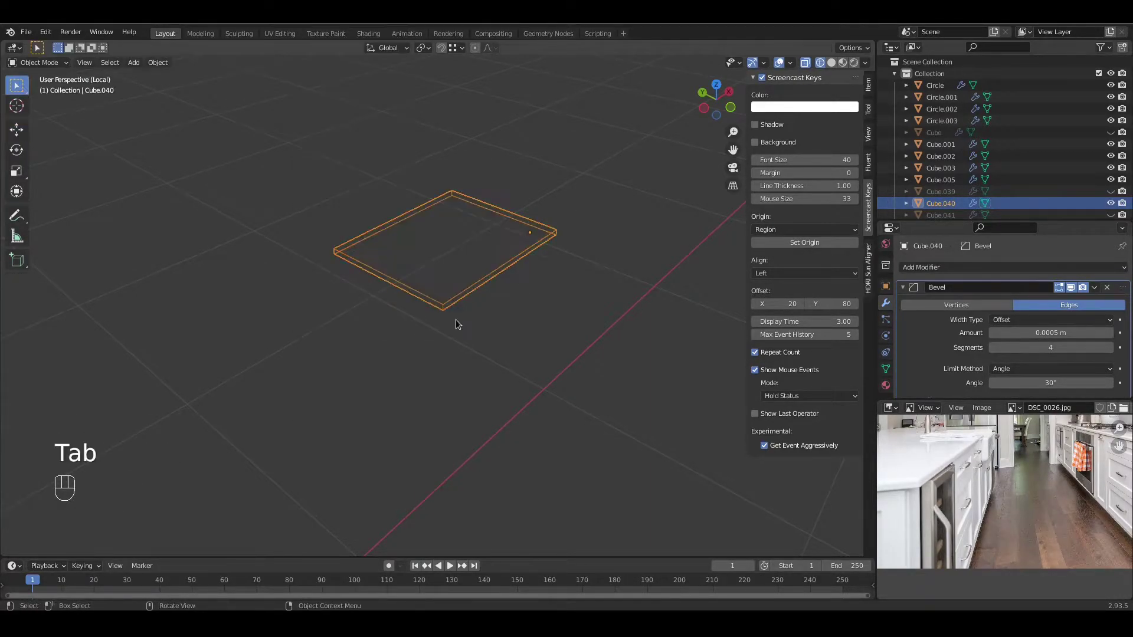
Step: Reveal all hidden cabinet parts and switch the viewport to solid shading
key("alt+h")
scroll(483, 324, "down", 4)
middle_click_drag(483, 329, 327, 331)
mouse_move(403, 334)
middle_mouse_down("shift")
mouse_move(438, 435)
mouse_move(425, 415)
mouse_move(435, 354)
middle_mouse_up("shift")
key("Tab")
key("Tab")
key("shift+z")
Step: Try to move the cabinet parts, including the backsplash and end panel, to another collection from local view
key("m")
left_click(478, 324, "shift")
key("m")
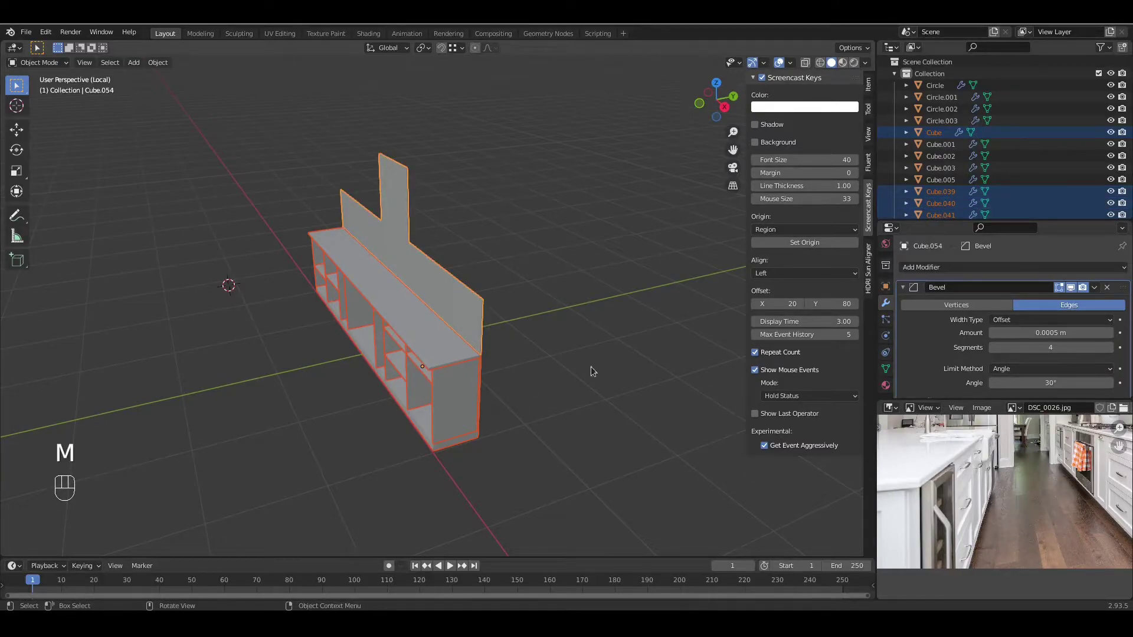
left_click(592, 375)
left_click(477, 328)
key("m")
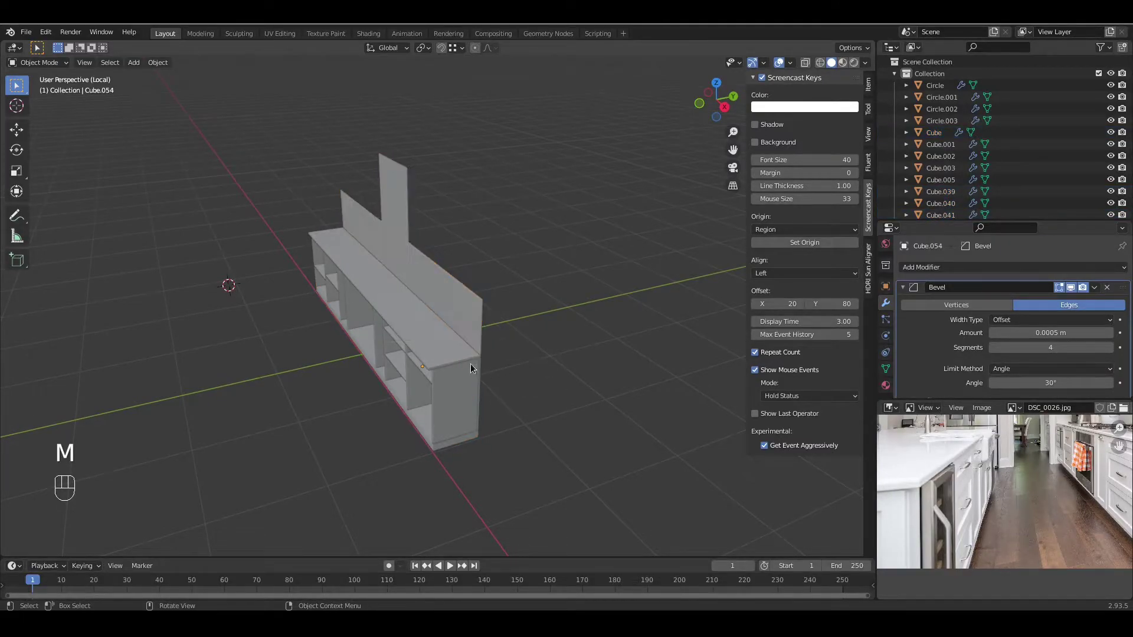
mouse_move(455, 368)
middle_mouse_down()
mouse_move(482, 323)
mouse_move(460, 356)
middle_mouse_up()
left_click(458, 398)
middle_click_drag(458, 398, 456, 410)
key("m")
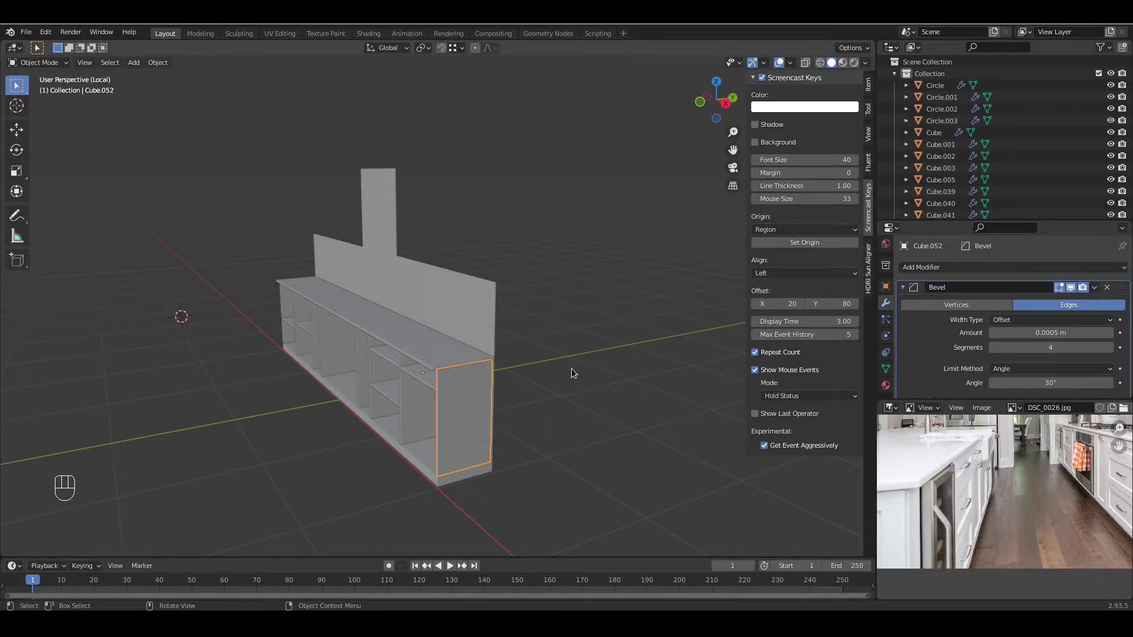
Step: Leave local view and move the lower cabinet's end panel and a neighbouring part to the Lakevista collection
key("KP_Divide")
middle_click_drag(487, 381, 374, 366)
key("m")
left_click(458, 412)
left_click(499, 418)
key("m")
left_click(374, 366)
Step: Move two more lower cabinet parts, one at a time, to the Lakevista collection
left_click(276, 263)
key("m")
left_click(277, 263)
middle_click_drag(322, 300, 358, 304)
left_click(363, 445)
key("m")
left_click(364, 448)
Step: Hide the objects Circle, Circle.001, Circle.002, Circle.003, Cube.003 and Cube.005
left_click(367, 408)
middle_click_drag(367, 407, 422, 371)
left_click(316, 409)
key("h")
left_click(423, 372)
key("h")
left_click(371, 336)
key("h")
left_click(378, 308)
left_click(377, 310)
key("h")
left_click(208, 366)
key("h")
left_click(202, 323)
key("h")
Step: Select all remaining lower cabinet parts together and move them to the Lakevista collection
middle_click_drag(439, 400, 504, 247)
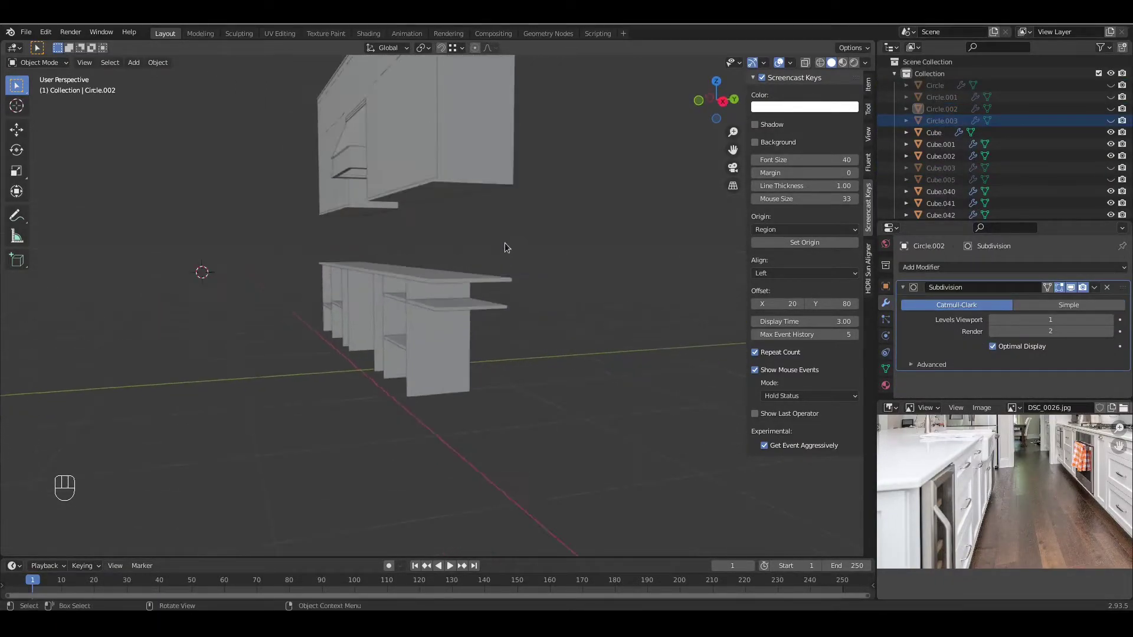
left_click_drag(504, 246, 358, 396)
key("m")
left_click(395, 374)
Step: Hide the Cube.002 object at the upper cabinet
middle_click_drag(448, 224, 517, 430, "shift")
left_click(419, 385)
middle_click_drag(417, 390, 471, 407)
Step: Separate the whole upper cabinet mesh (Cube.001) into individual objects by loose parts
left_click(515, 391)
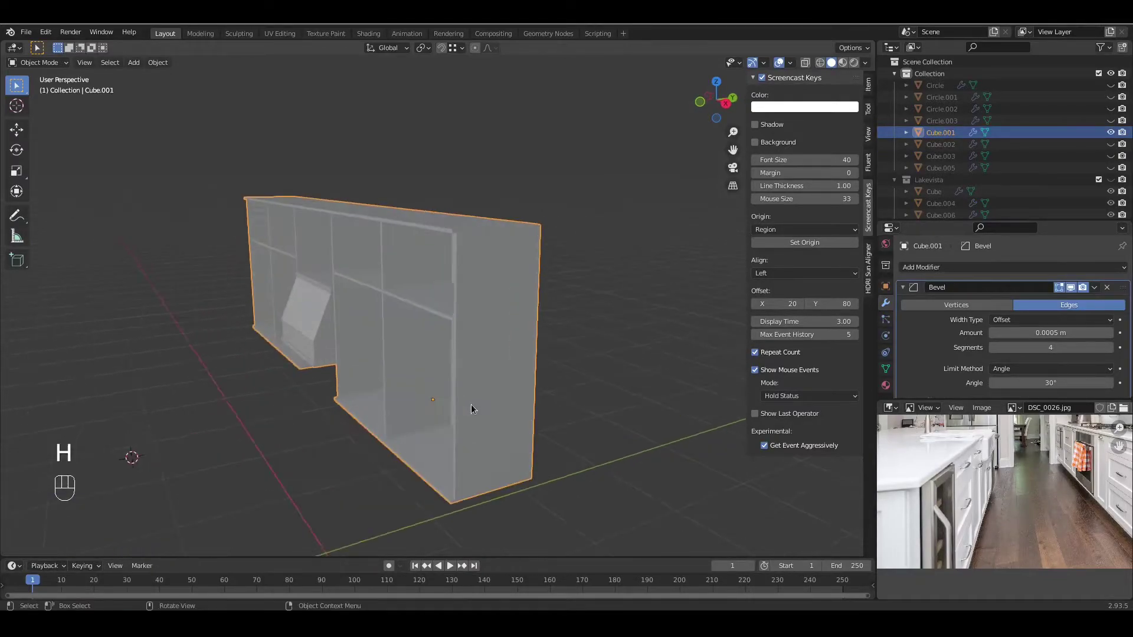
key("Tab")
key("a")
key("p")
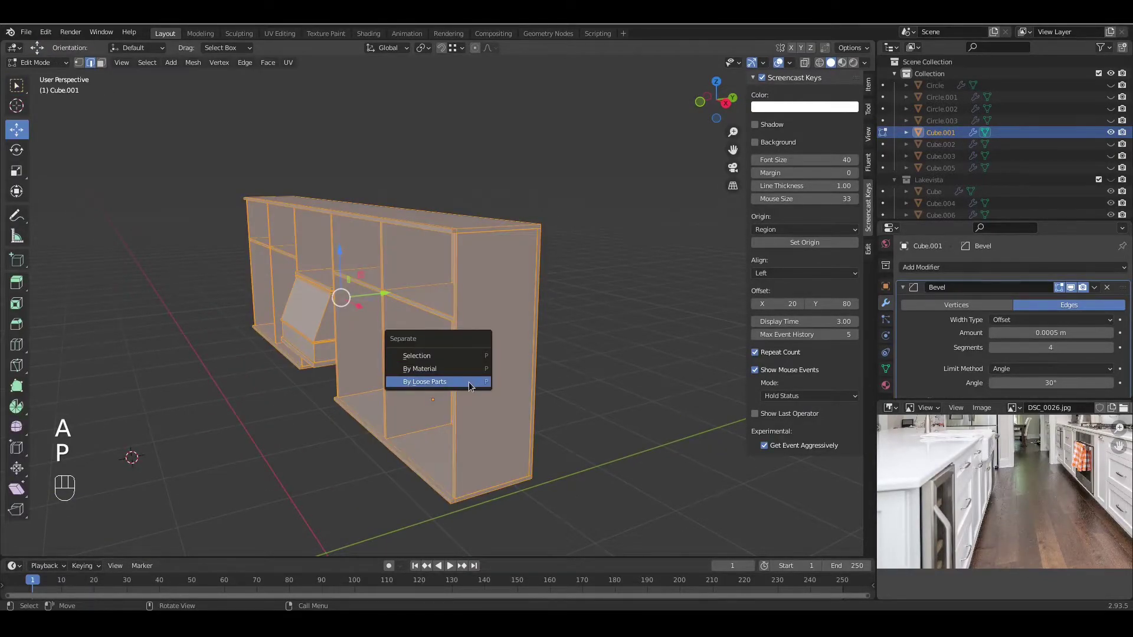
left_click(471, 384)
key("Tab")
Step: Switch to wireframe shading and mark the edges of the upper cabinet's long bottom board as UV seams
left_click(430, 485)
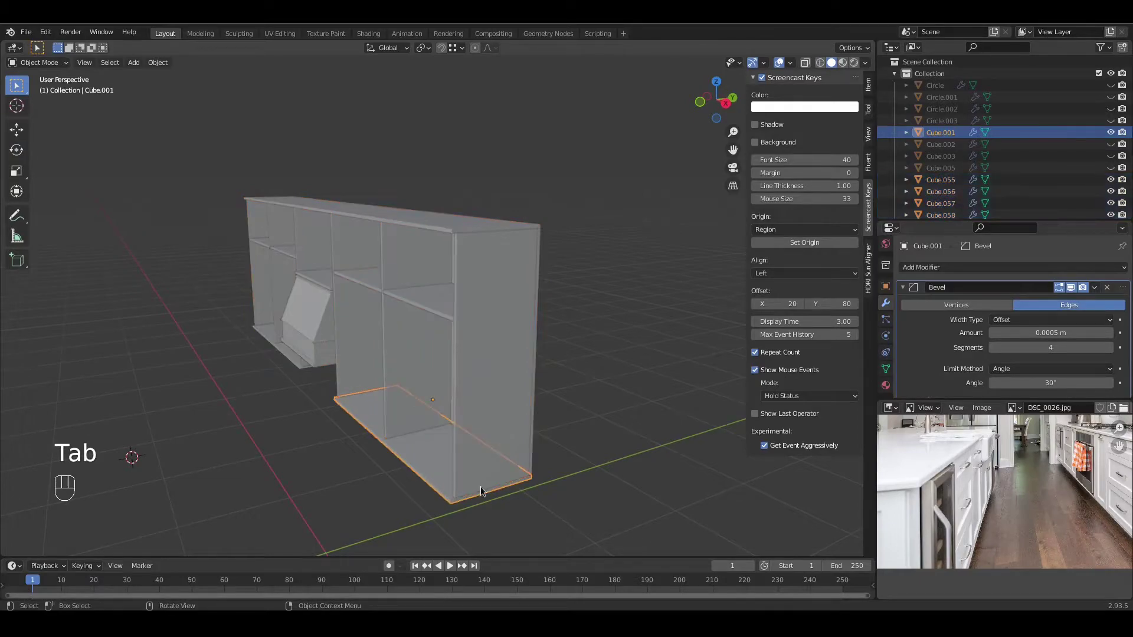
key("Tab")
middle_click_drag(481, 486, 484, 455, "shift")
key("shift+z")
left_click_drag(272, 317, 588, 540)
left_click(407, 476, "alt+shift")
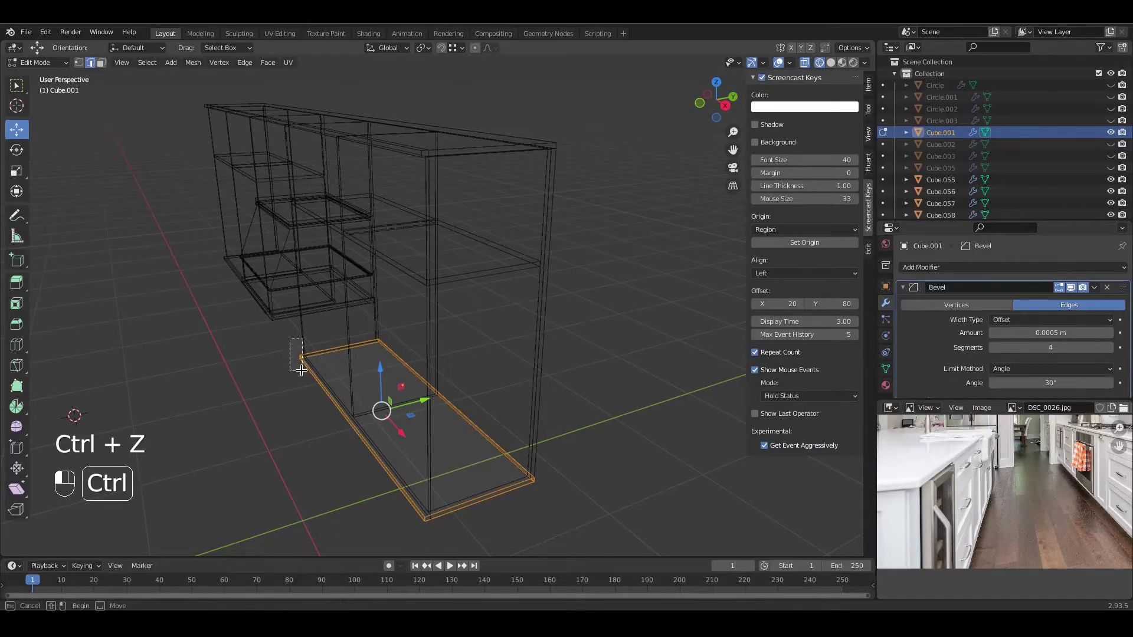
middle_click_drag(533, 498, 519, 478)
right_click(490, 465)
left_click(496, 464)
key("Tab")
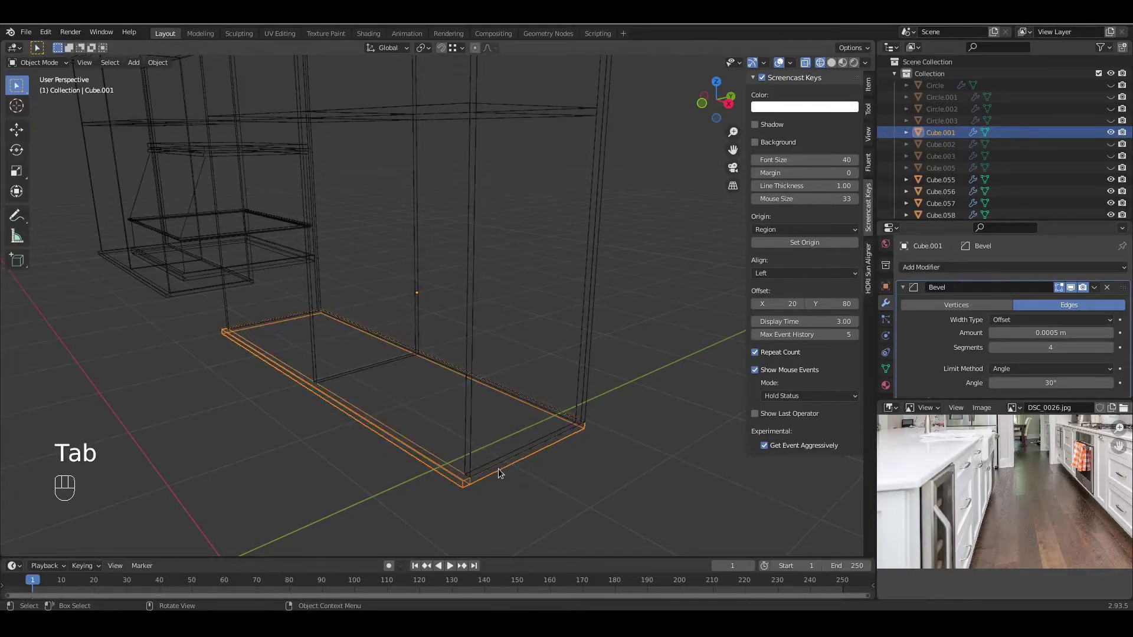
Step: Move the upper cabinet's long bottom board to the Lakevista collection
key("m")
left_click(499, 469)
Step: Mark the edges of the upper cabinet's near end side panel (Cube.056) as UV seams and move it to the Lakevista collection
left_click(501, 463)
scroll(504, 426, "down", 2)
middle_click_drag(505, 426, 502, 390)
key("Tab")
key("a")
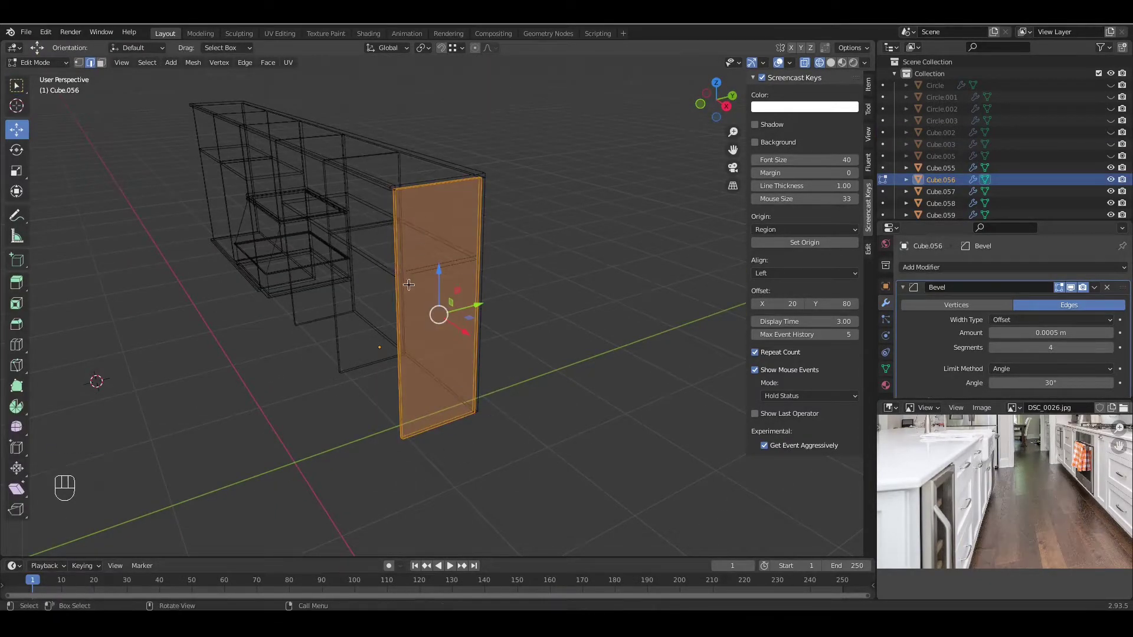
scroll(408, 283, "up", 4)
middle_click_drag(408, 283, 427, 321)
right_click(428, 321)
left_click(427, 321)
key("Tab")
key("m")
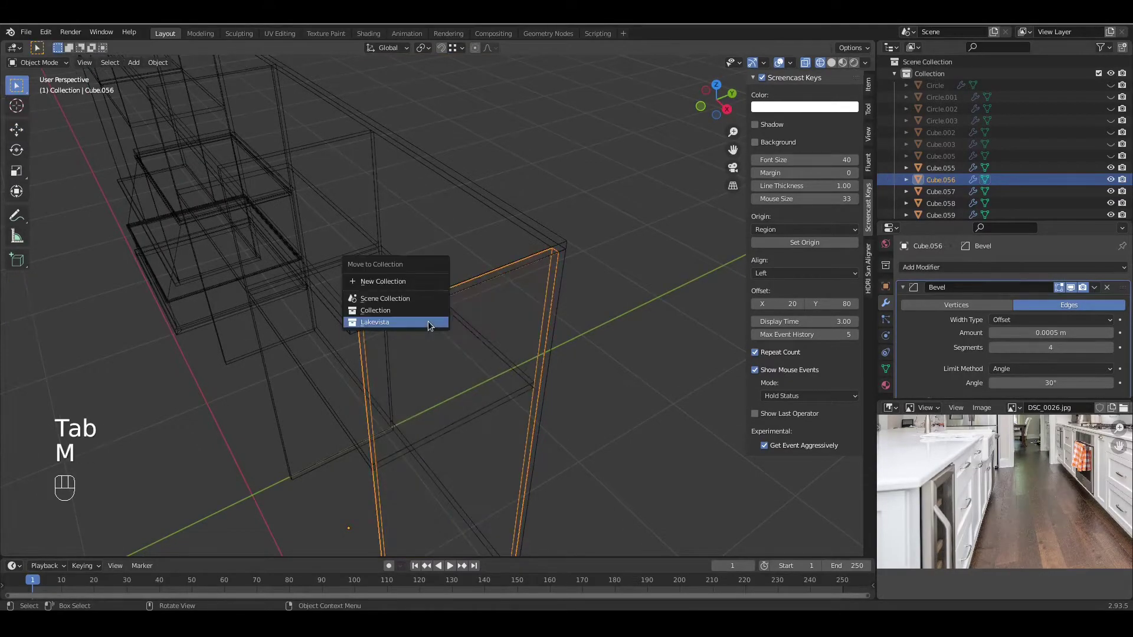
left_click(429, 324)
Step: Mark the edges of the upper cabinet's long top board (Cube.062) as UV seams and move it to the Lakevista collection
scroll(448, 286, "down", 2)
left_click(415, 298)
key("Tab")
middle_click_drag(415, 298, 468, 342, "shift")
key("a")
left_click(522, 460)
middle_click_drag(511, 471, 345, 342)
right_click(323, 336)
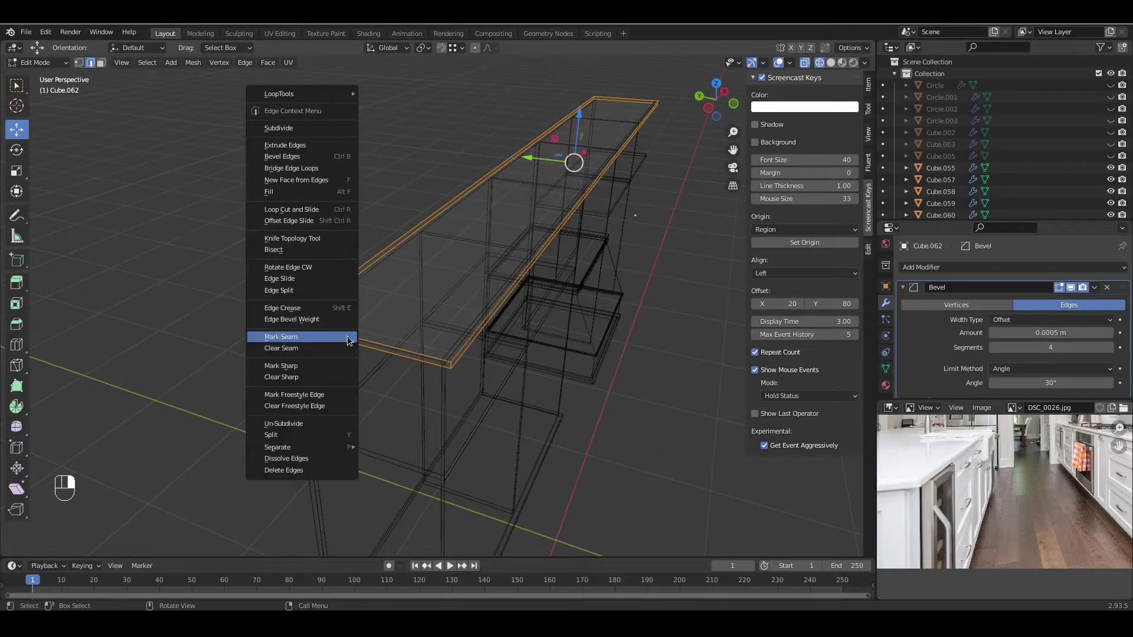
key("ctrl+z")
key("ctrl+z")
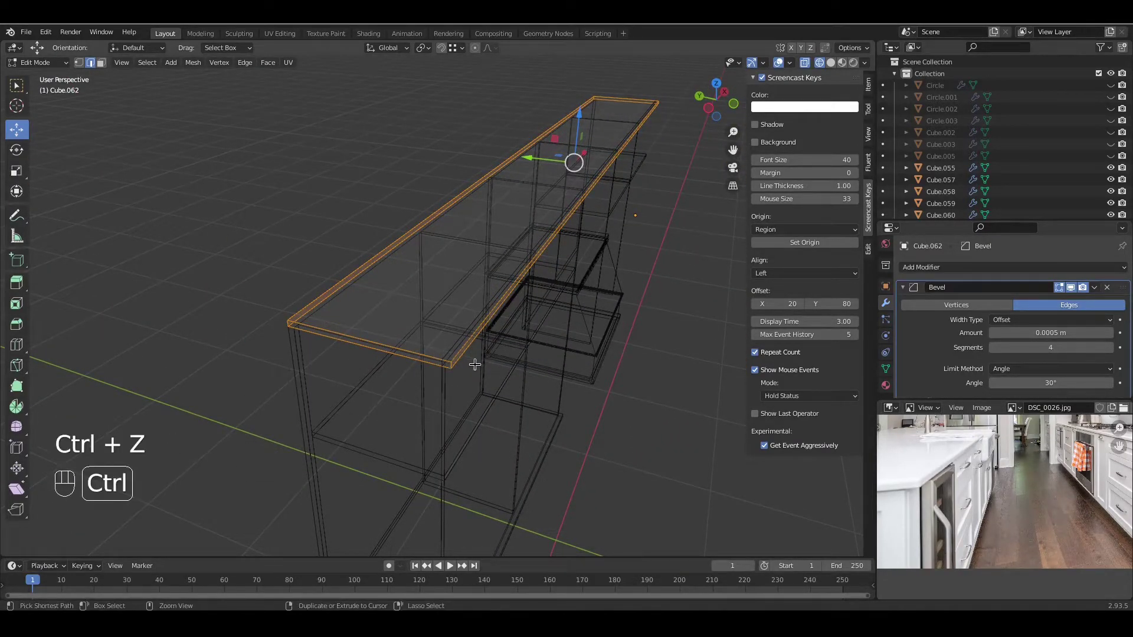
middle_click_drag(330, 348, 345, 325)
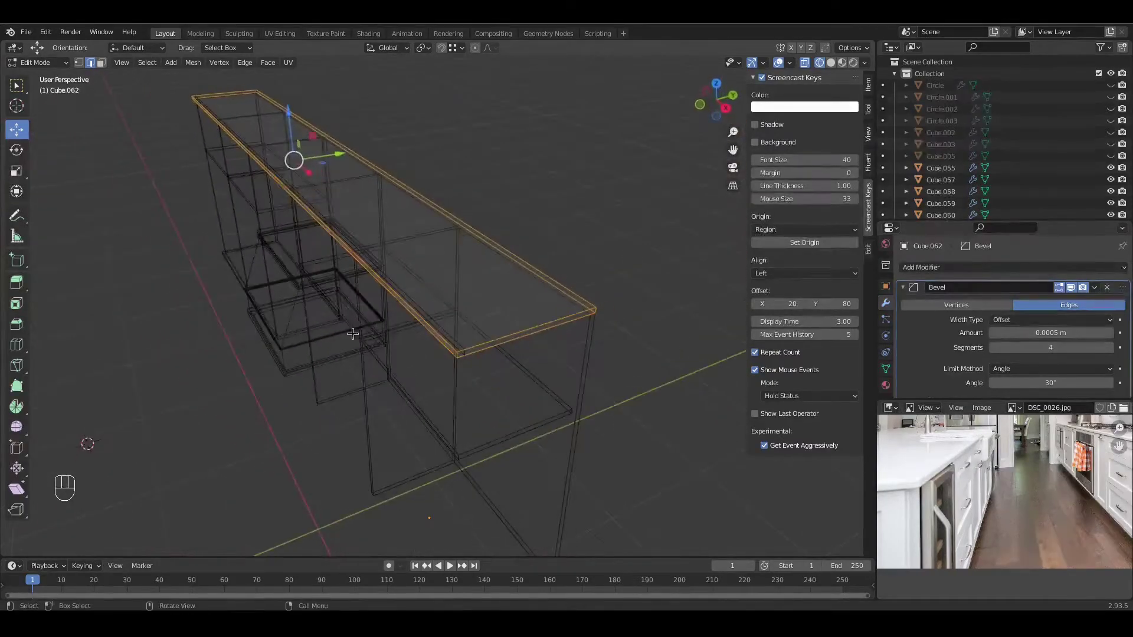
key("Tab")
key("m")
left_click(471, 350)
Step: Mark the edges of the back panel behind the near end compartment (Cube.063) as UV seams and hide the panel
key("Tab")
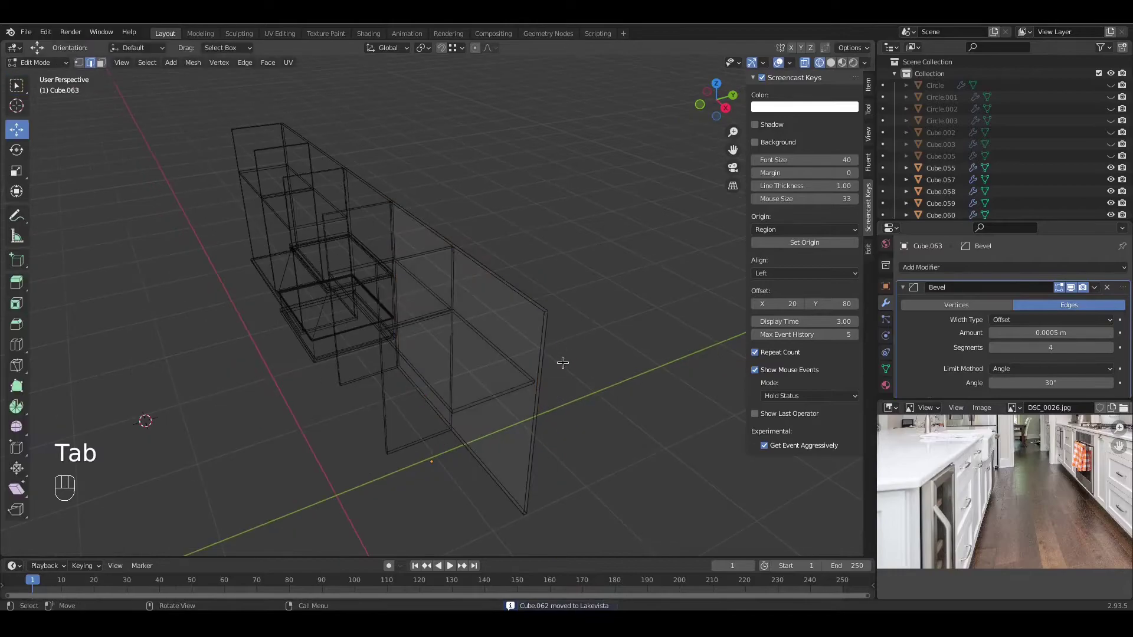
left_click_drag(332, 177, 604, 543)
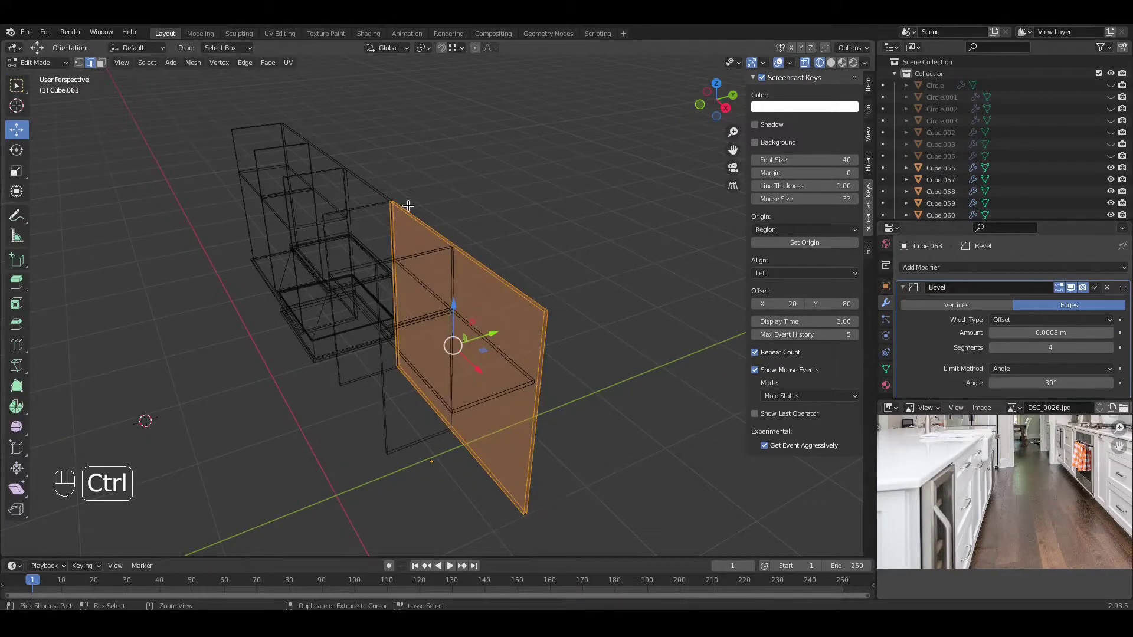
right_click(430, 234)
left_click(430, 293)
key("Tab")
key("h")
Step: Mark the edges of the shelf in the near end compartment (Cube.068) as UV seams and hide the shelf
scroll(523, 411, "up", 2)
key("Tab")
left_click_drag(609, 278, 355, 466)
left_click_drag(439, 260, 490, 342, "ctrl")
right_click(496, 446)
left_click(491, 435)
key("Tab")
key("h")
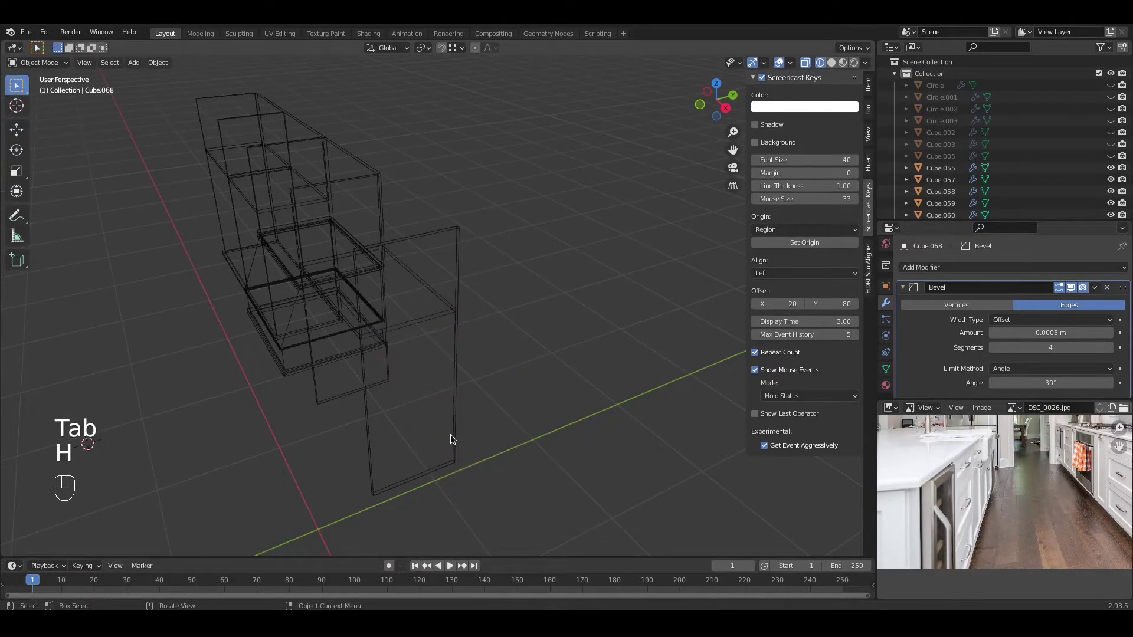
Step: Mark seams on the now outermost vertical divider panel (Cube.057) and move it to the Lakevista collection
left_click(450, 434)
key("Tab")
right_click(445, 426)
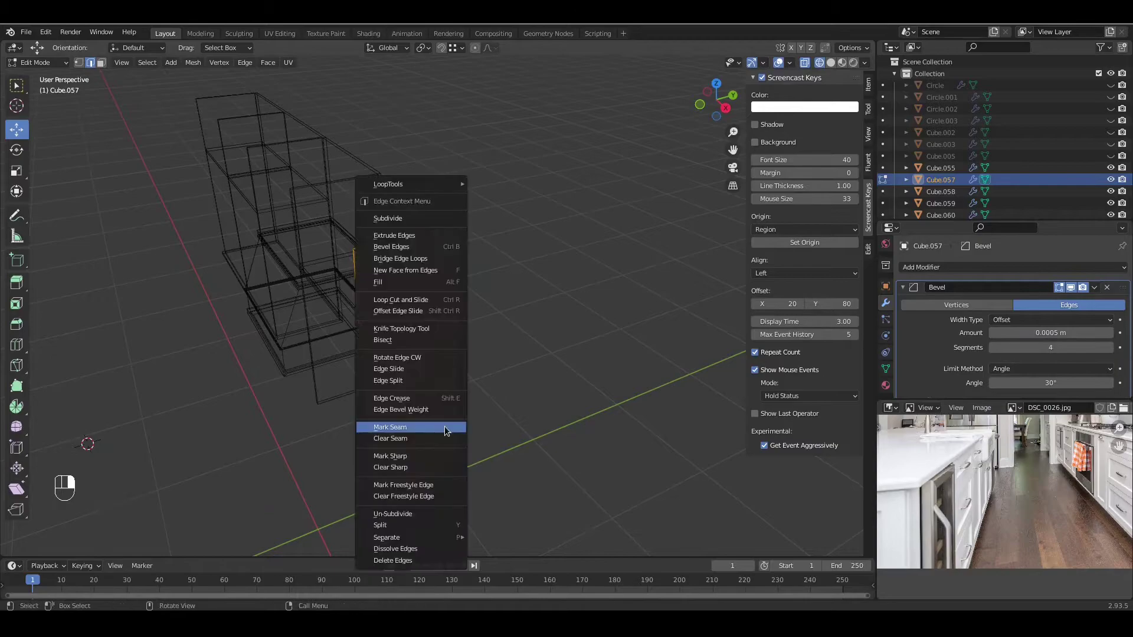
left_click(445, 427)
key("Tab")
key("m")
left_click(445, 426)
Step: Mark the edges of the remaining shelf beside the range hood as UV seams and move it to the Lakevista collection
middle_click_drag(445, 426, 465, 437)
left_click(460, 395)
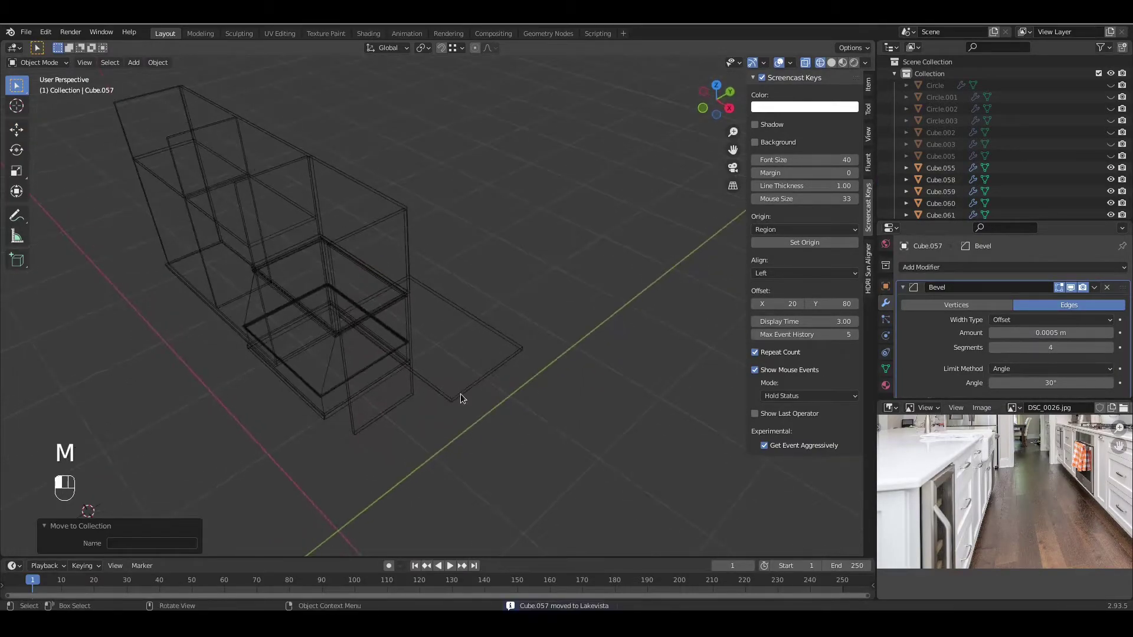
scroll(460, 394, "up", 1)
key("Tab")
left_click_drag(439, 461, 439, 460, "ctrl")
right_click(488, 402)
left_click(488, 401)
key("Tab")
key("m")
left_click(513, 395)
Step: Mark the edges of the vertical panel next to the hood (Cube.058) as UV seams and move it to the Lakevista collection
left_click(406, 391, "shift")
middle_click_drag(406, 392, 516, 431, "shift")
key("Tab")
left_click_drag(572, 193, 384, 518)
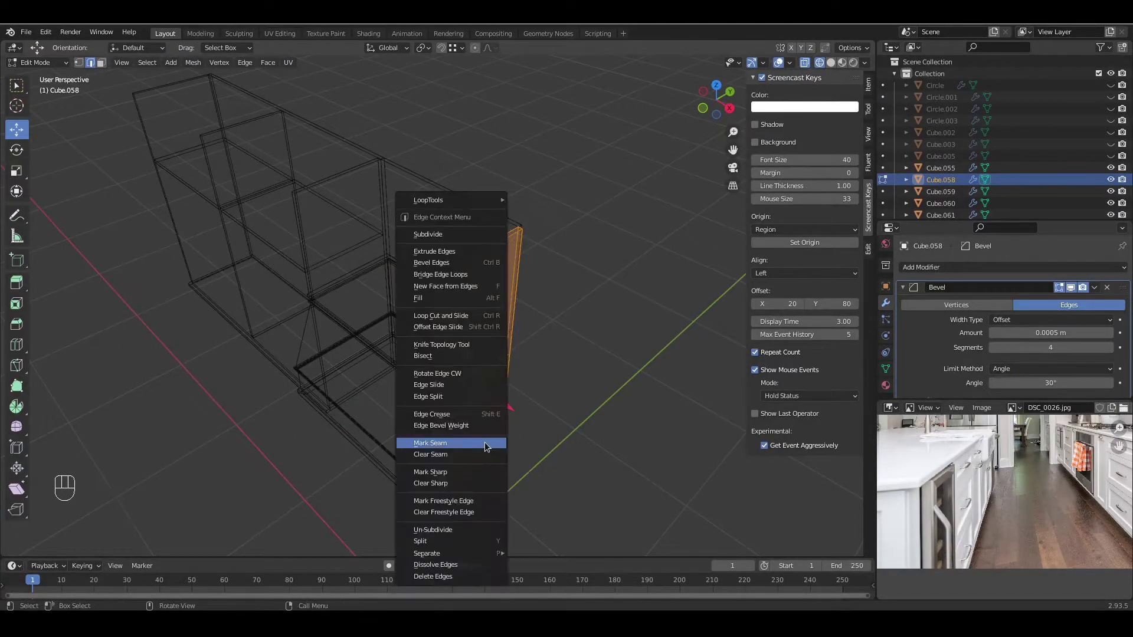
key("Tab")
key("m")
left_click(486, 444)
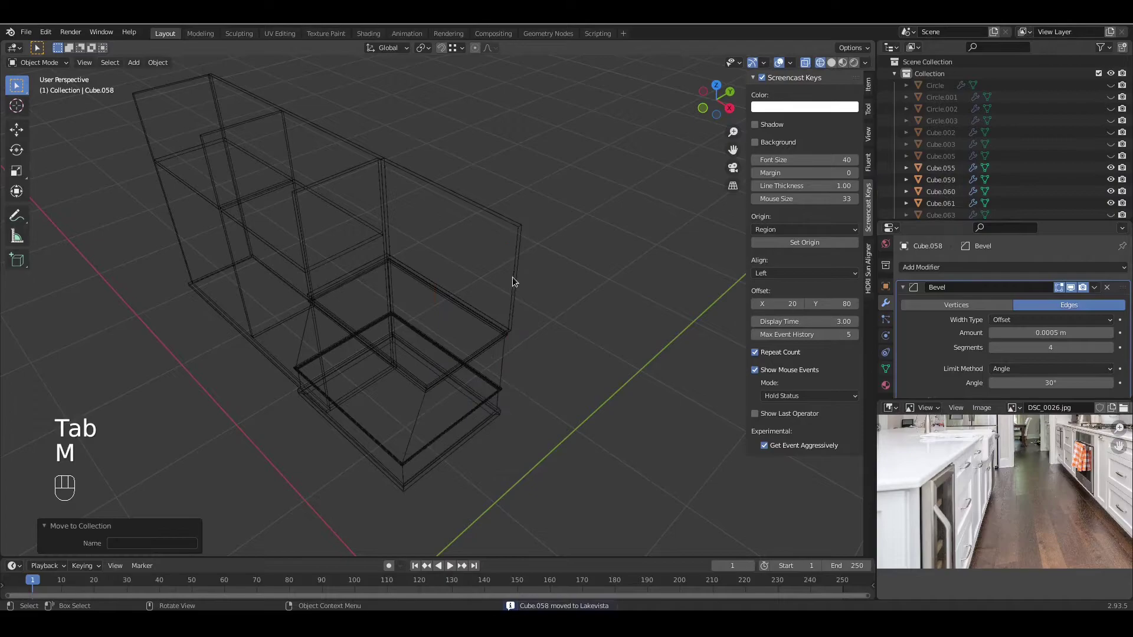
Step: Mark the edges of the short back panel above the hood (Cube.066) as UV seams and move it to the Lakevista collection
left_click(514, 282)
key("Tab")
left_click_drag(560, 126, 320, 326)
left_click_drag(597, 190, 318, 380, "shift")
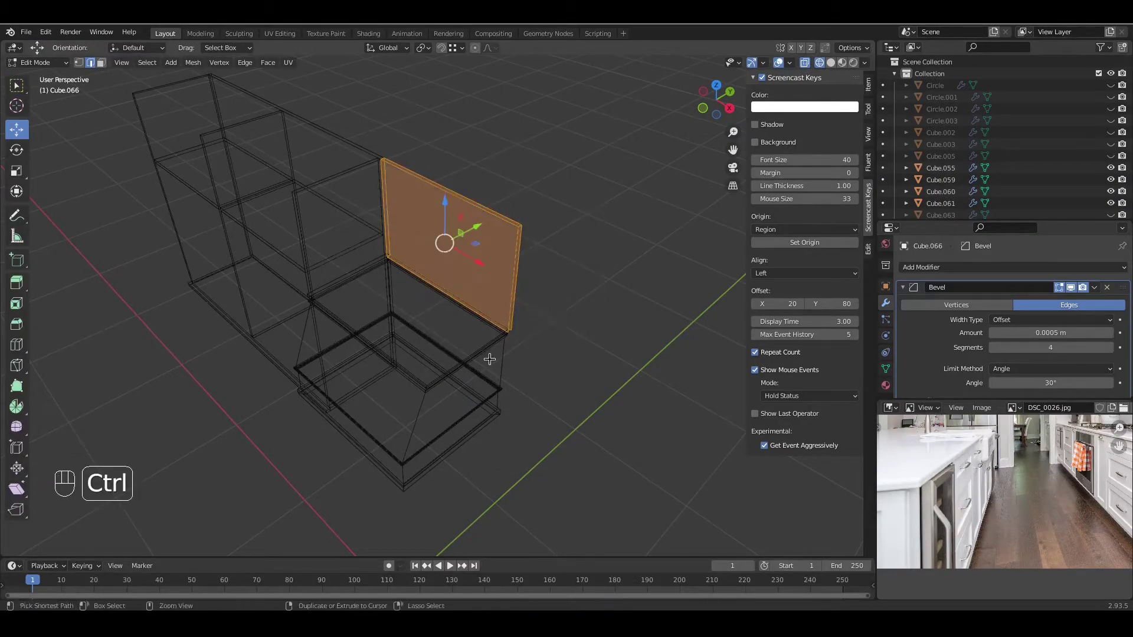
key("ctrl+e")
left_click(440, 278)
key("Tab")
key("m")
left_click(482, 312)
Step: Mark the edges of the vertical divider on the hood's far side (Cube.059) as UV seams and move it to the Lakevista collection
middle_click_drag(344, 297, 432, 360, "shift")
left_click(430, 367)
key("Tab")
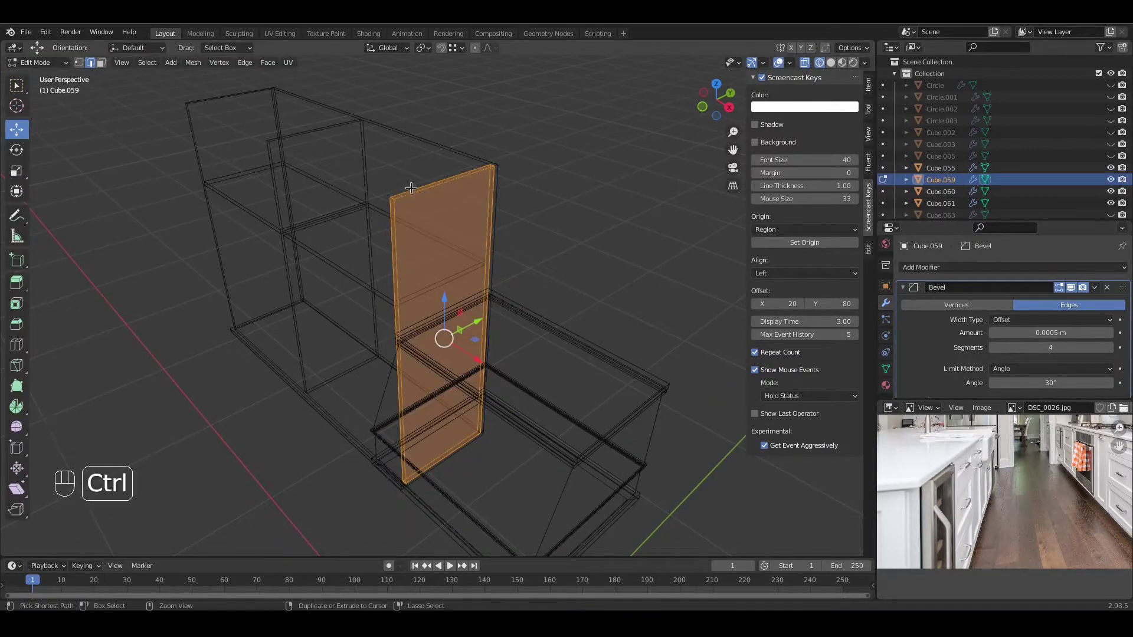
right_click(403, 216)
left_click(393, 293)
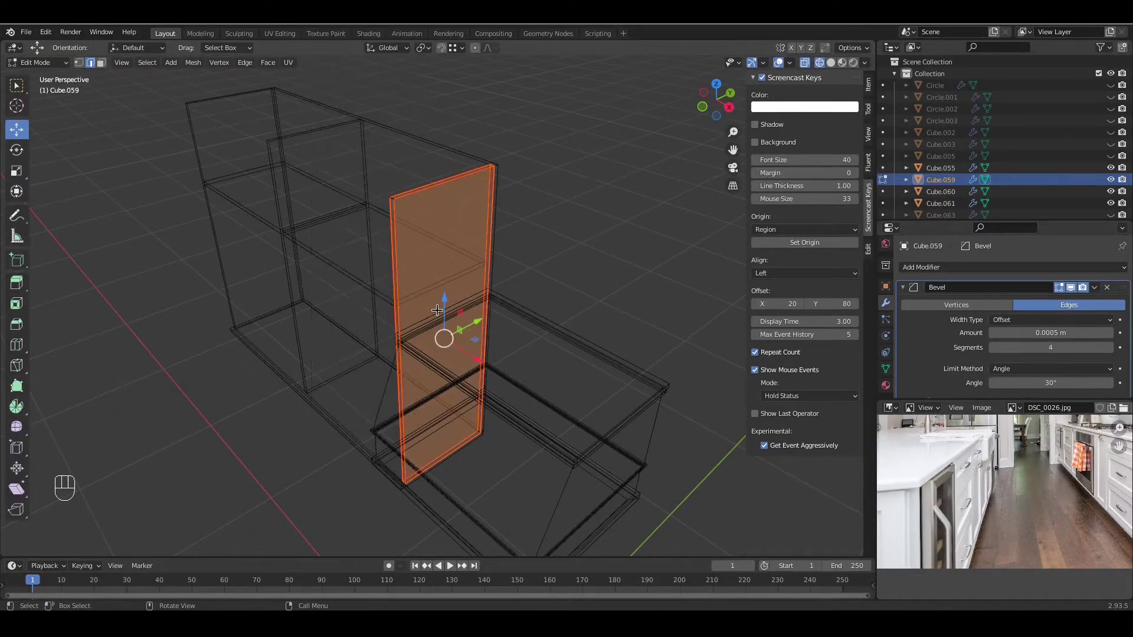
key("Tab")
key("m")
left_click(446, 370)
Step: Mark the edges of the shelf beside the hood (Cube.069) as UV seams and move it to the Lakevista collection
key("Tab")
left_click_drag(525, 159, 236, 375)
right_click(401, 313)
left_click(396, 288)
key("Tab")
key("h")
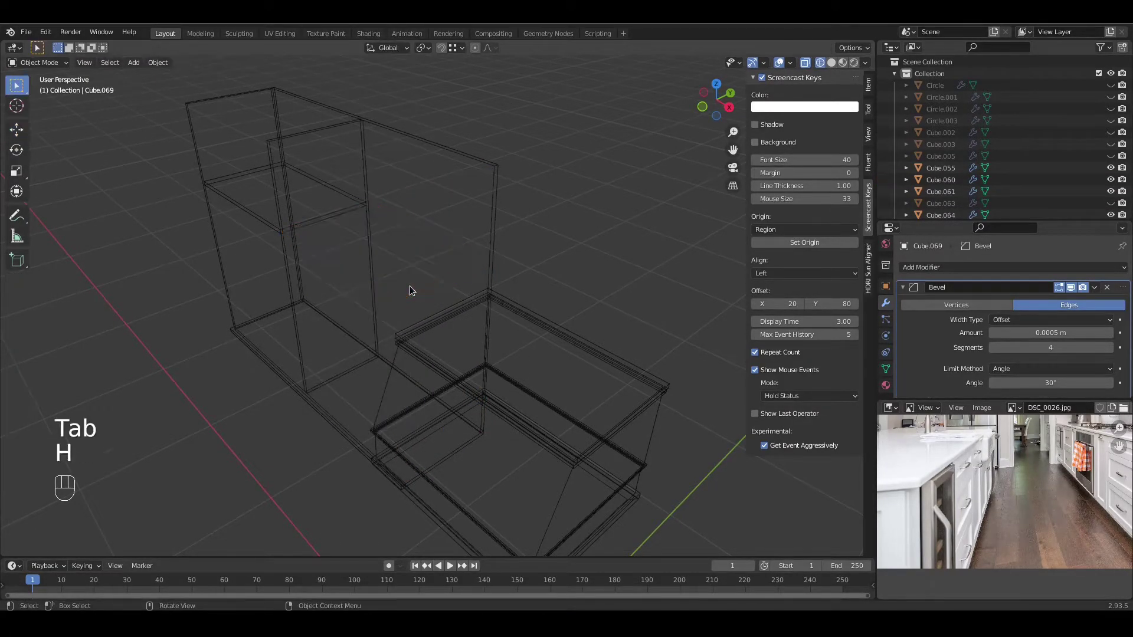
key("ctrl+z")
key("m")
left_click(411, 289)
Step: Mark the edges of the large remaining back panel (Cube.064) as UV seams and move it to the Lakevista collection
left_click(491, 254)
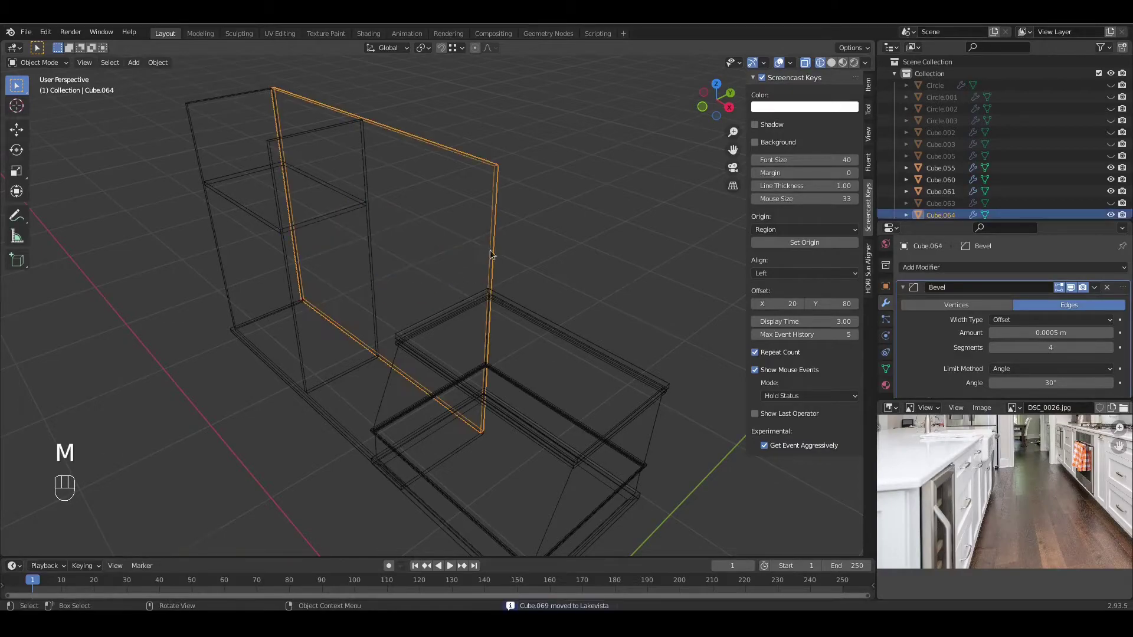
key("Tab")
left_click_drag(549, 65, 254, 446)
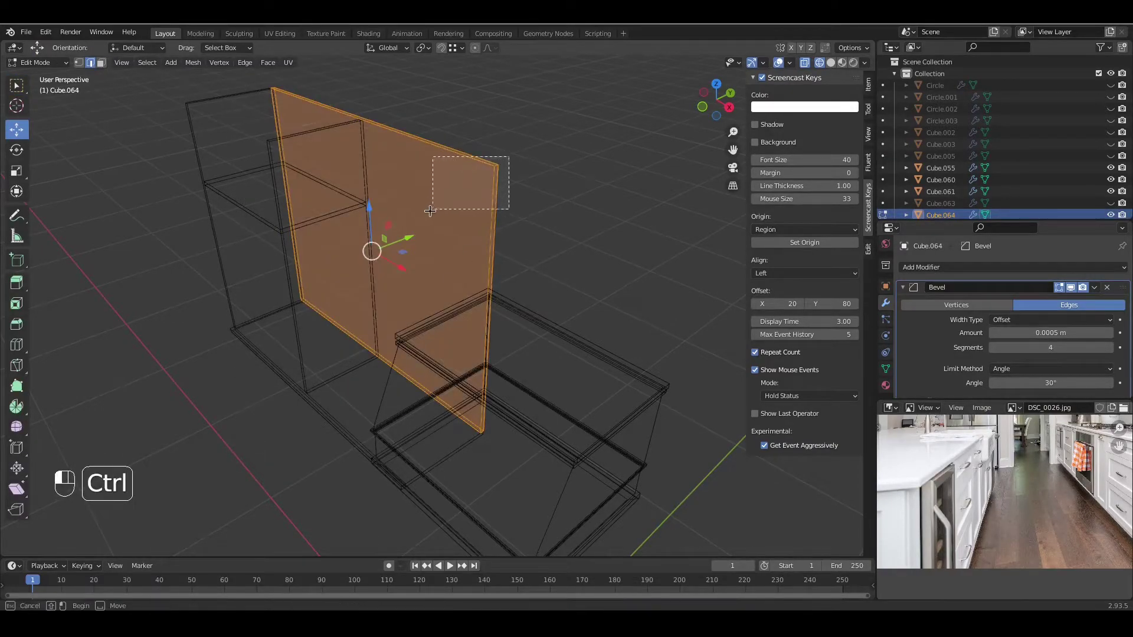
key("ctrl+e")
left_click(344, 324)
key("Tab")
key("m")
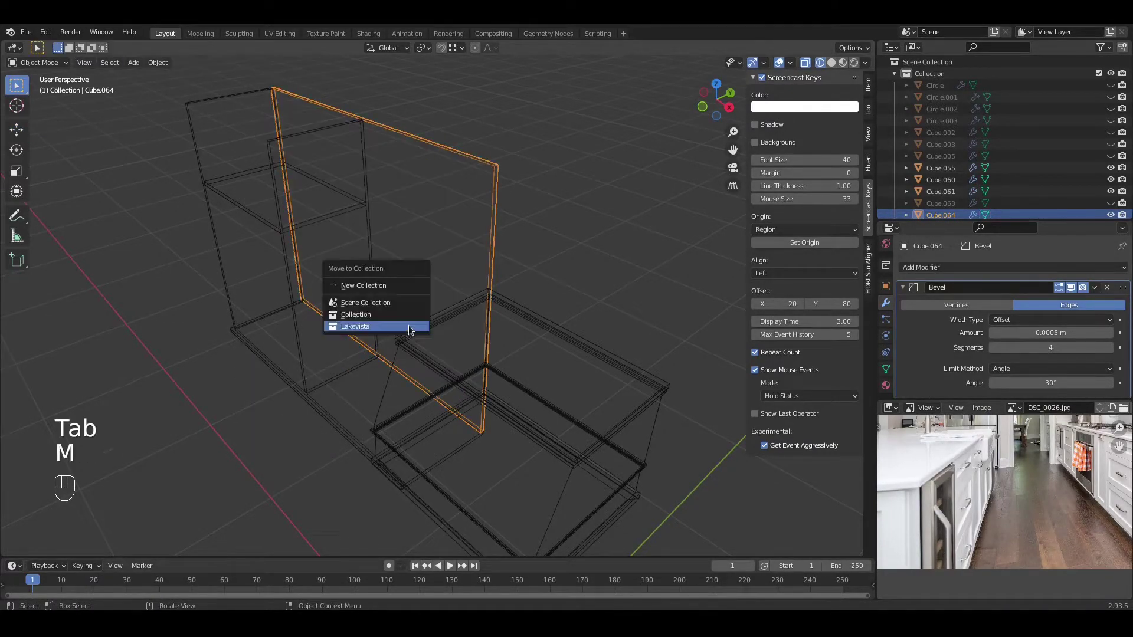
left_click(408, 325)
Step: Mark the edges of the nearer of the two remaining vertical panels as UV seams and move it to the Lakevista collection
left_click(378, 327)
key("Tab")
key("ctrl+e")
left_click(376, 320)
key("Tab")
key("m")
left_click(383, 323)
Step: Mark the edges of the far end side panel (Cube.061) as UV seams and move it to the Lakevista collection
left_click(293, 260)
middle_click_drag(323, 304, 429, 371, "shift")
key("Tab")
left_click_drag(442, 119, 273, 387)
left_click_drag(346, 350, 303, 404, "ctrl")
key("ctrl+e")
left_click(374, 374)
key("Tab")
key("m")
left_click(374, 374)
Step: Mark the edges of the last floating shelf (Cube.071) as UV seams and move it to the Lakevista collection
left_click(425, 315)
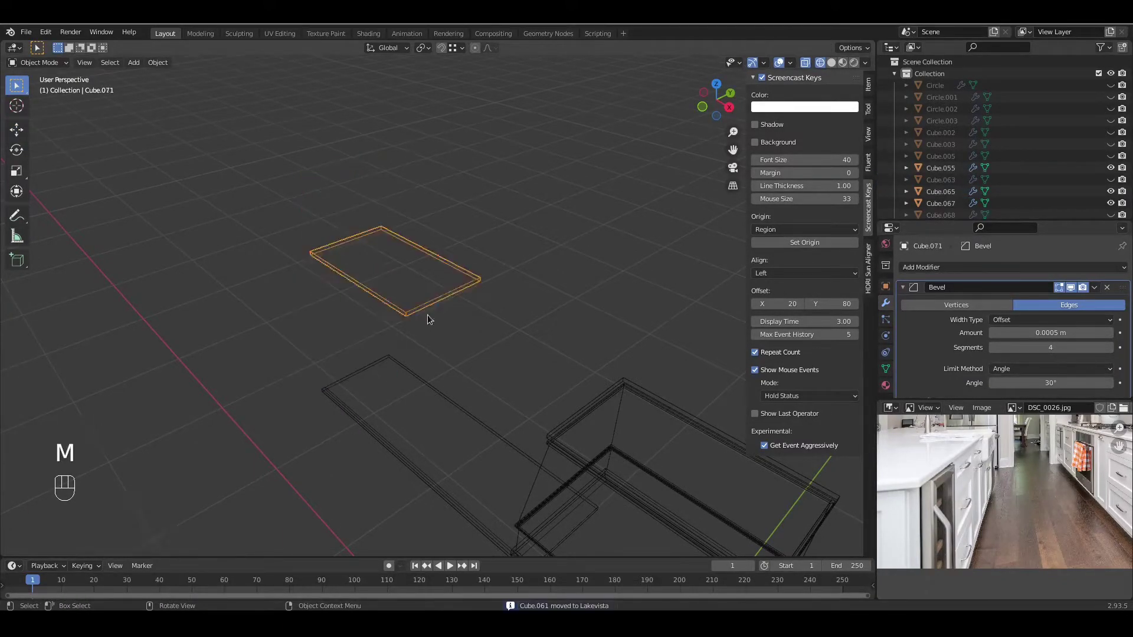
key("Tab")
left_click_drag(410, 289, 466, 298, "ctrl")
left_click_drag(400, 356, 412, 348, "ctrl")
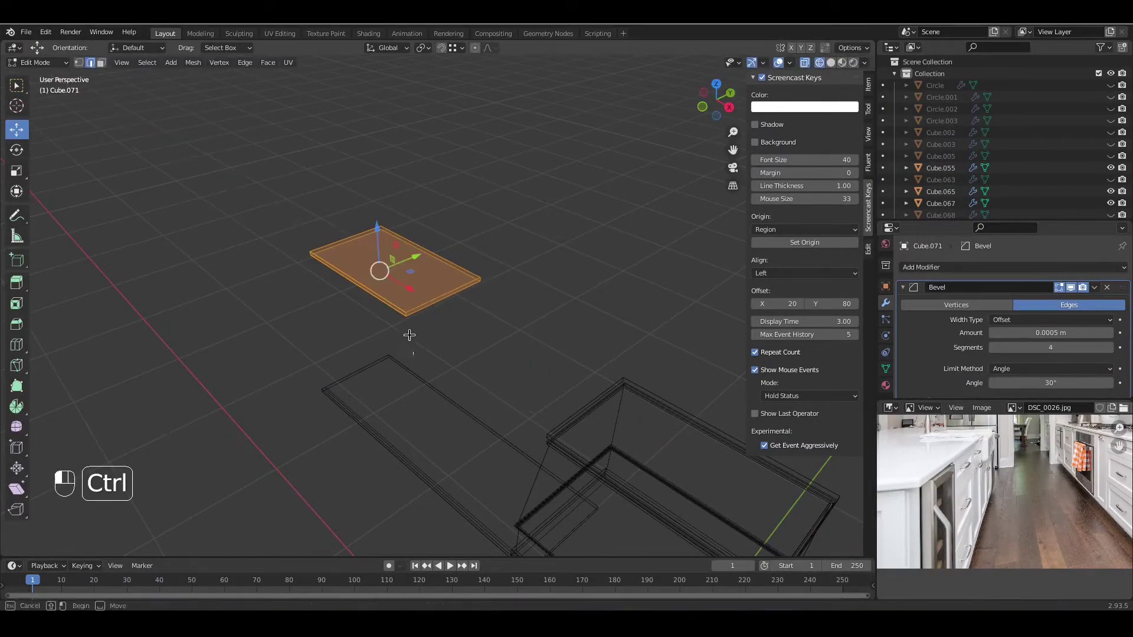
right_click(425, 288)
left_click(426, 288)
key("Tab")
key("m")
left_click(458, 292)
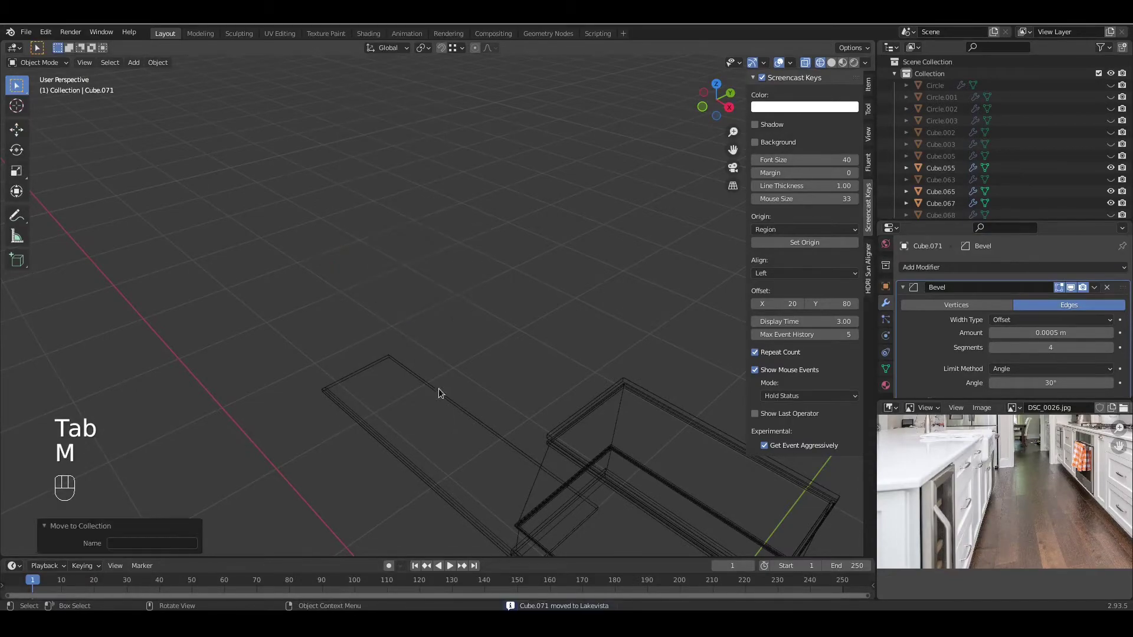
Step: Mark the edges of the remaining bottom board beside the hood (Cube.055) as UV seams and move it to the Lakevista collection
left_click(442, 387)
key("Tab")
middle_click_drag(516, 437, 450, 292, "shift")
left_click_drag(546, 183, 228, 452)
left_click(385, 353, "alt+shift")
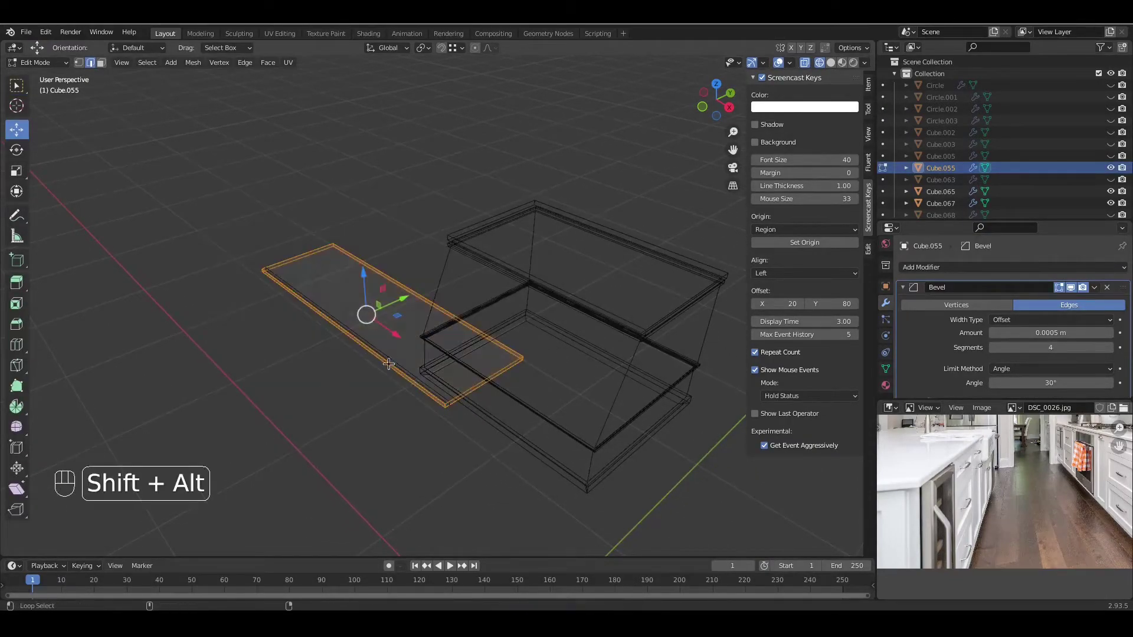
scroll(451, 471, "up", 2)
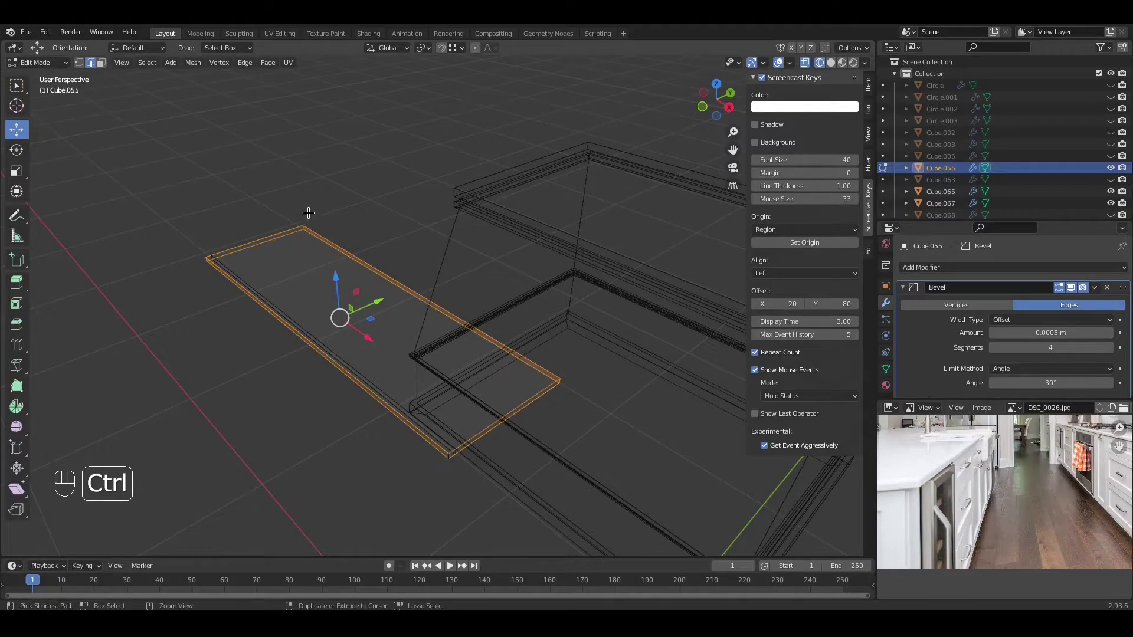
middle_click_drag(422, 402, 425, 426, "ctrl")
right_click(423, 459)
left_click(422, 458)
key("Tab")
key("m")
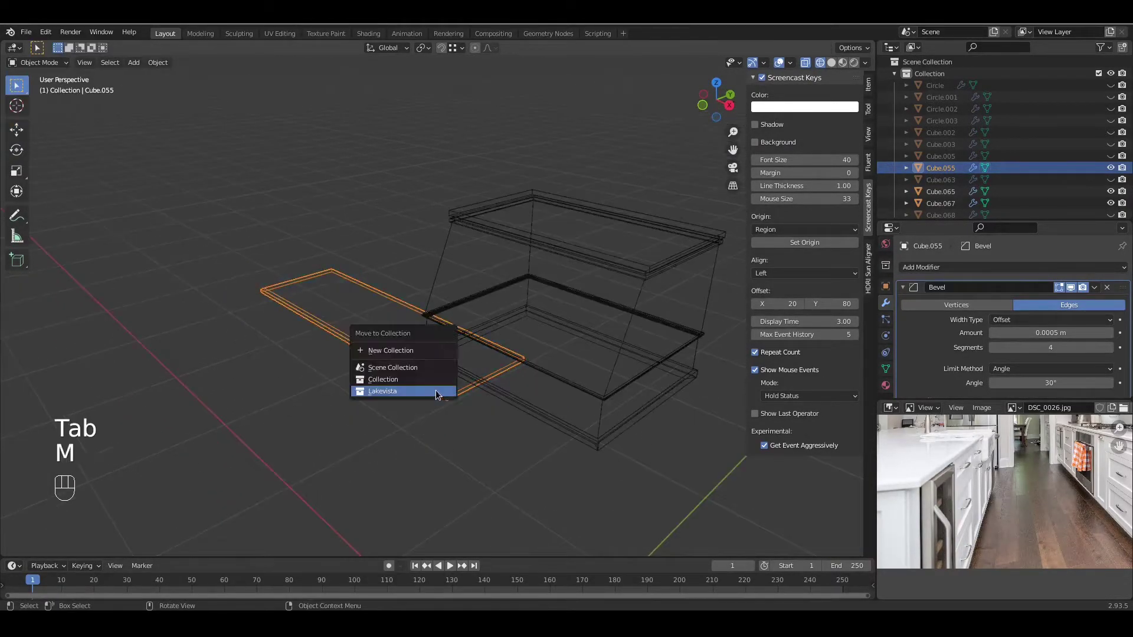
left_click(440, 391)
Step: Mark the edges of the thin board on top of the hood (Cube.065) as UV seams and move it to the Lakevista collection
middle_click_drag(563, 411, 435, 372, "shift")
left_click(443, 389)
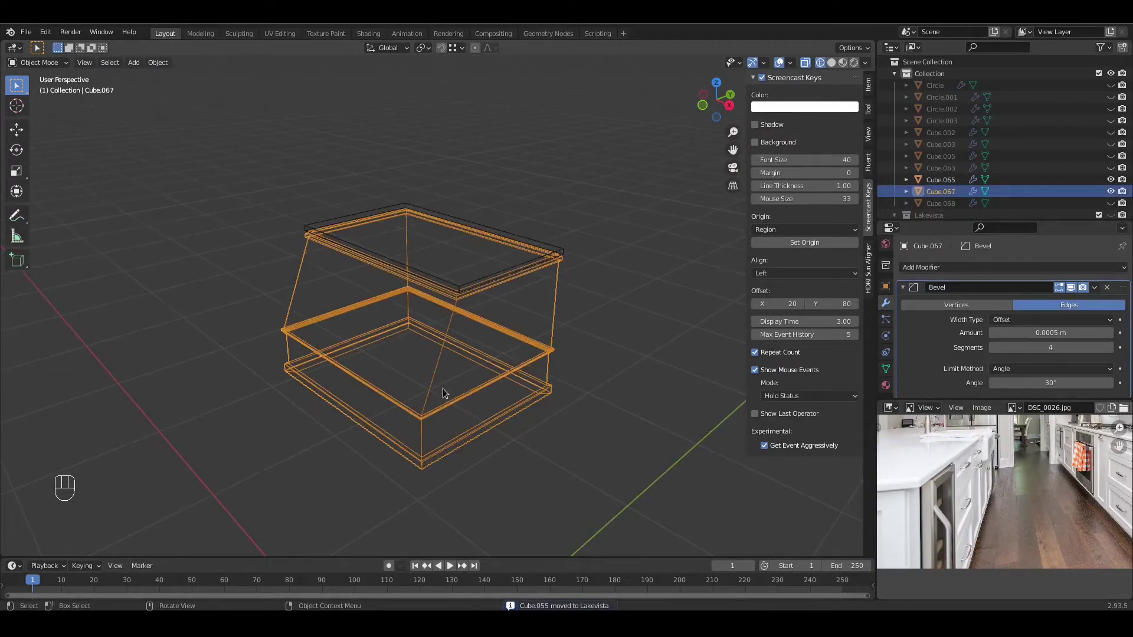
left_click(463, 283)
key("Tab")
left_click_drag(602, 157, 269, 301)
key("ctrl+e")
left_click(469, 285)
key("Tab")
key("m")
left_click(470, 285)
Step: Select the entire hood mesh (Cube.067) and unwrap it with Cube Projection
left_click(502, 317)
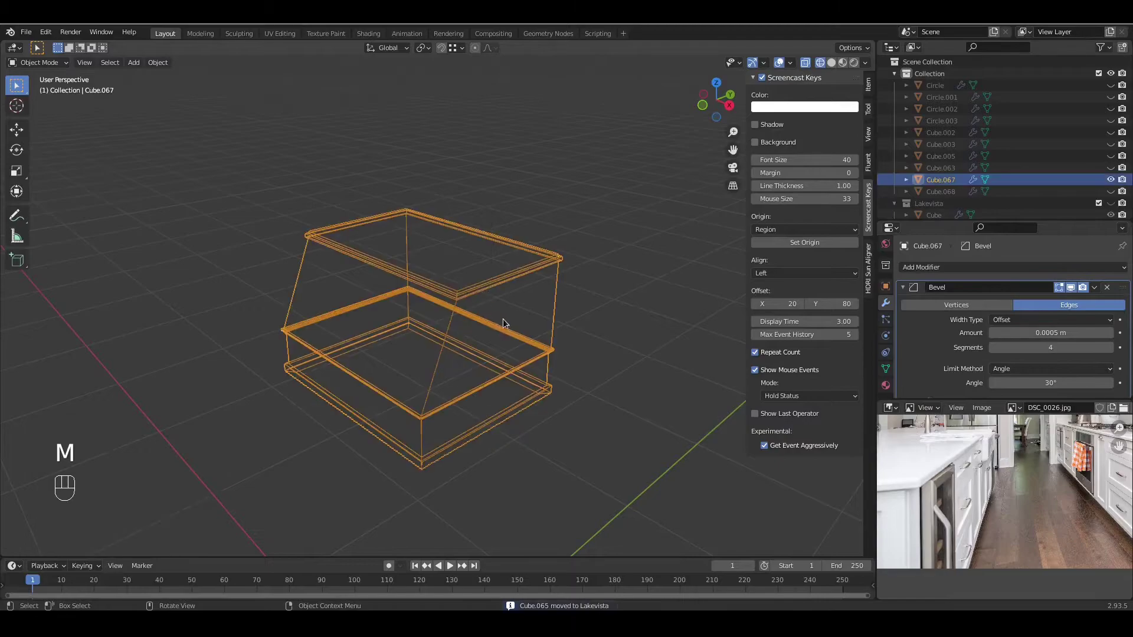
key("Tab")
left_click_drag(608, 144, 247, 499)
key("u")
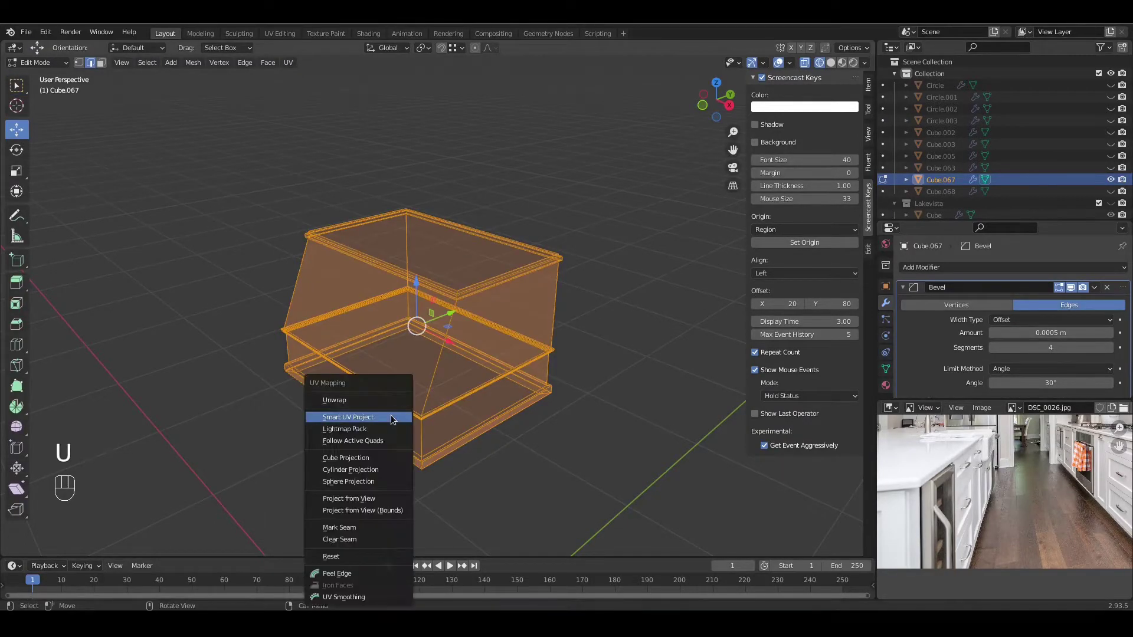
left_click(394, 458)
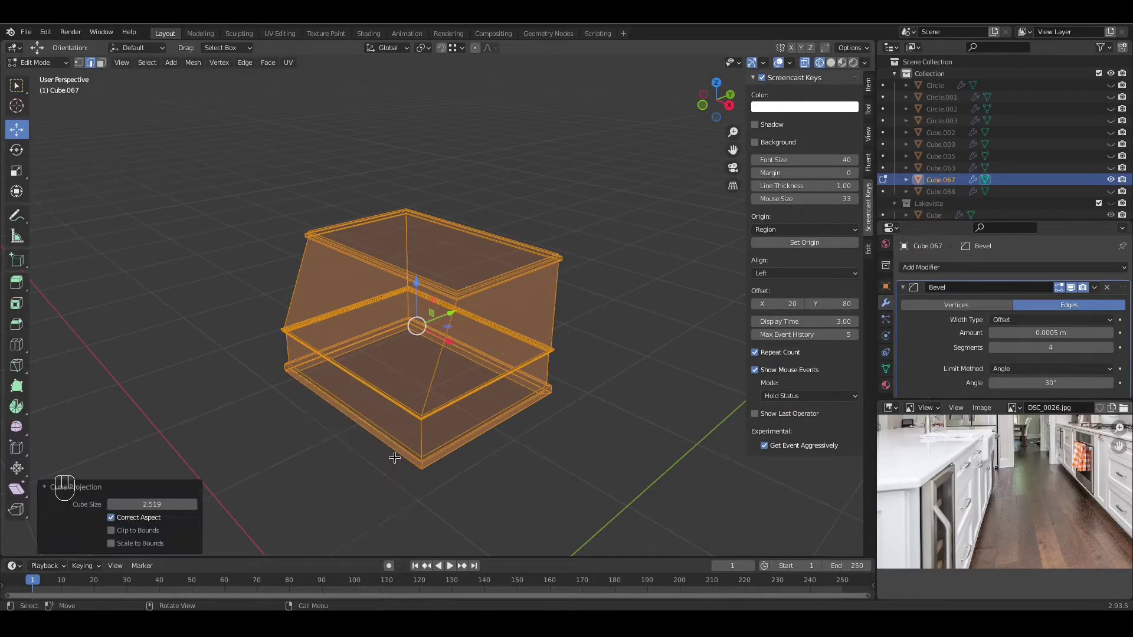
Step: Switch to the UV Editing workspace, select all of the hood's UVs and generate seams from the UV islands
left_click(279, 34)
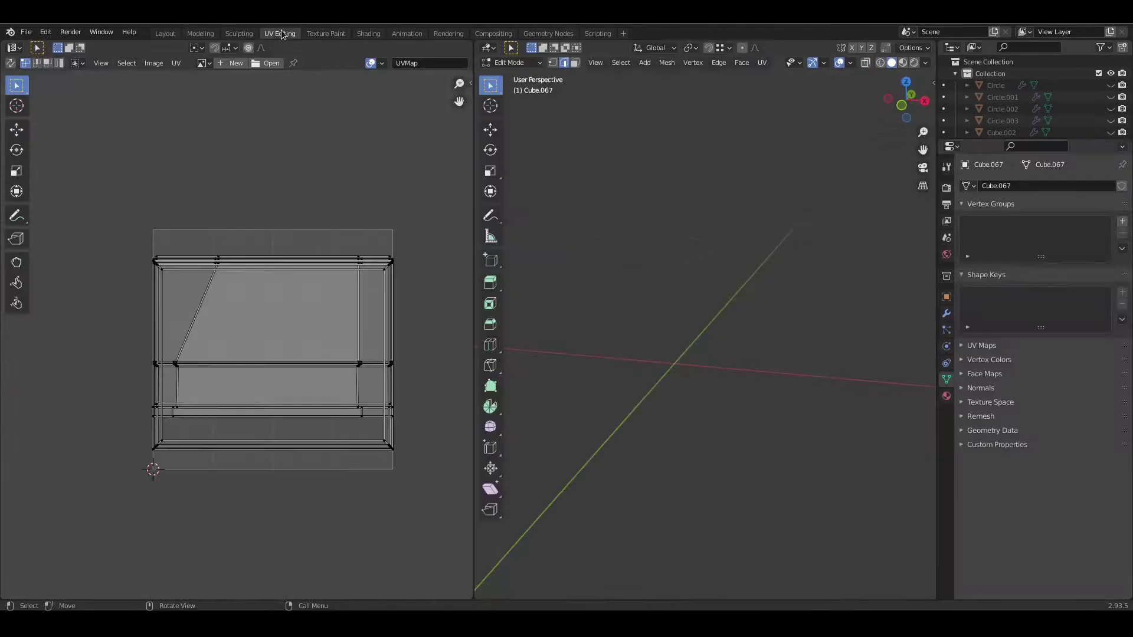
left_click_drag(429, 228, 110, 500)
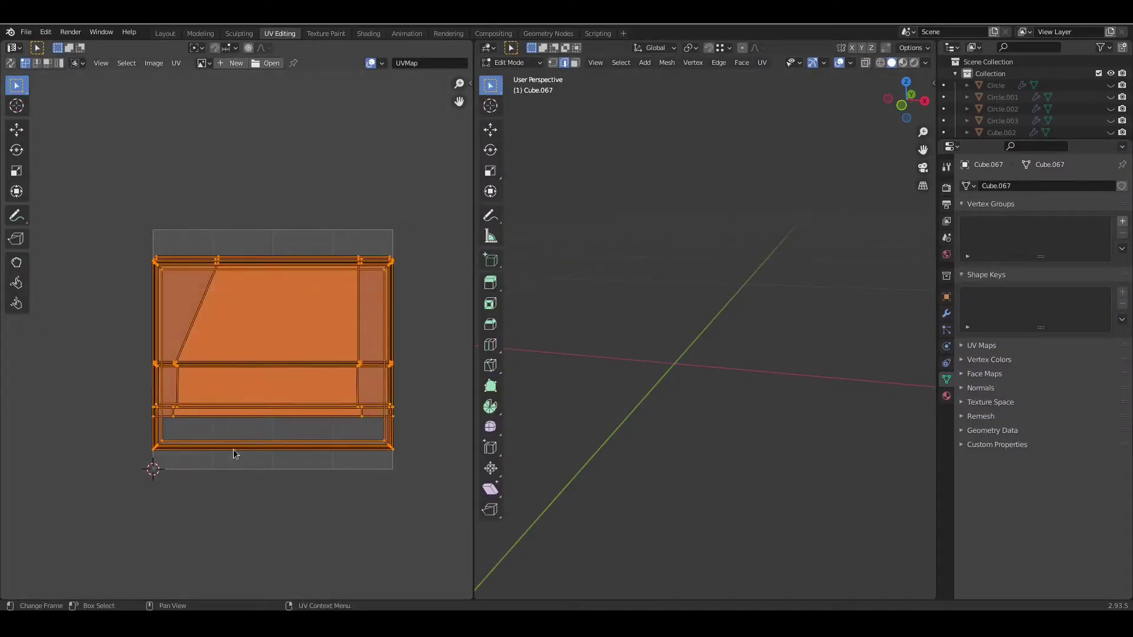
left_click(176, 63)
left_click(243, 254)
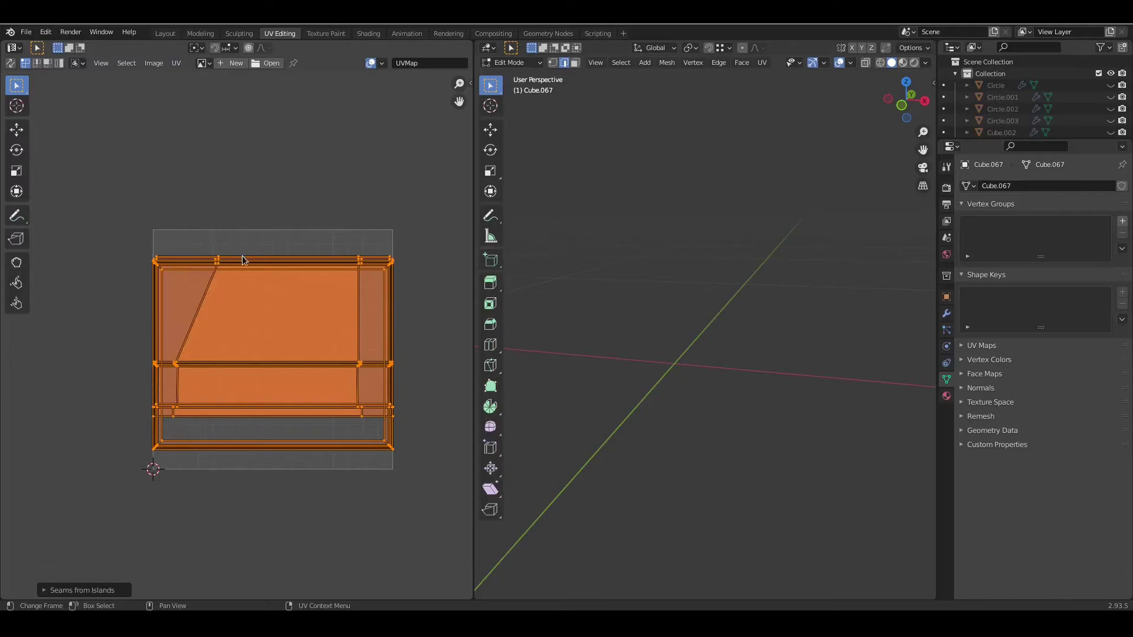
Step: Return to the Layout workspace, check the hood's seams and move the hood (Cube.067) to the Lakevista collection
left_click(170, 33)
scroll(515, 374, "up", 2)
key("Tab")
scroll(524, 394, "down", 1)
key("shift+z")
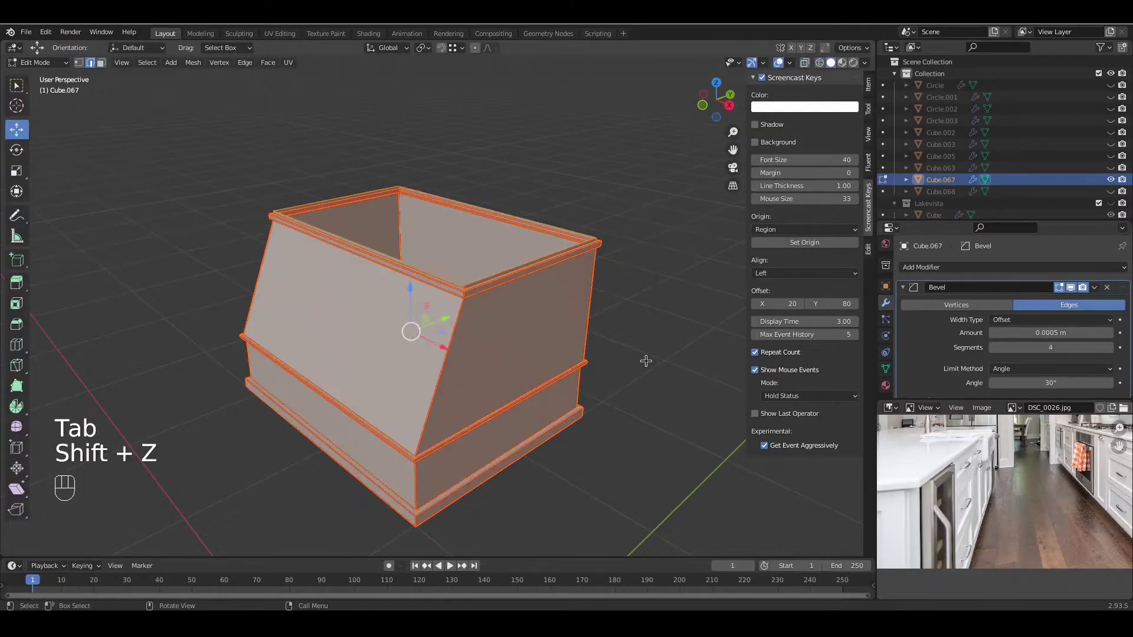
left_click(625, 375)
key("Tab")
scroll(565, 379, "down", 2)
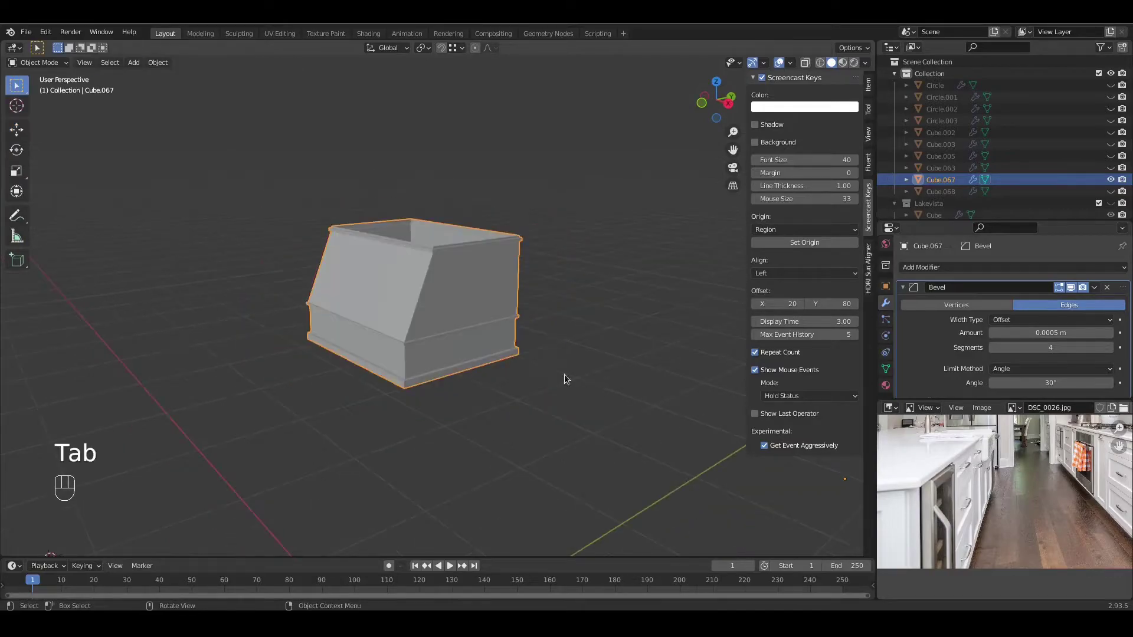
key("m")
left_click(479, 327)
Step: Reveal all hidden objects and check the existing seams on the upper cabinet doors (Cube.002)
key("alt+h")
middle_click_drag(494, 384, 540, 354, "shift")
left_click(543, 360)
key("Tab")
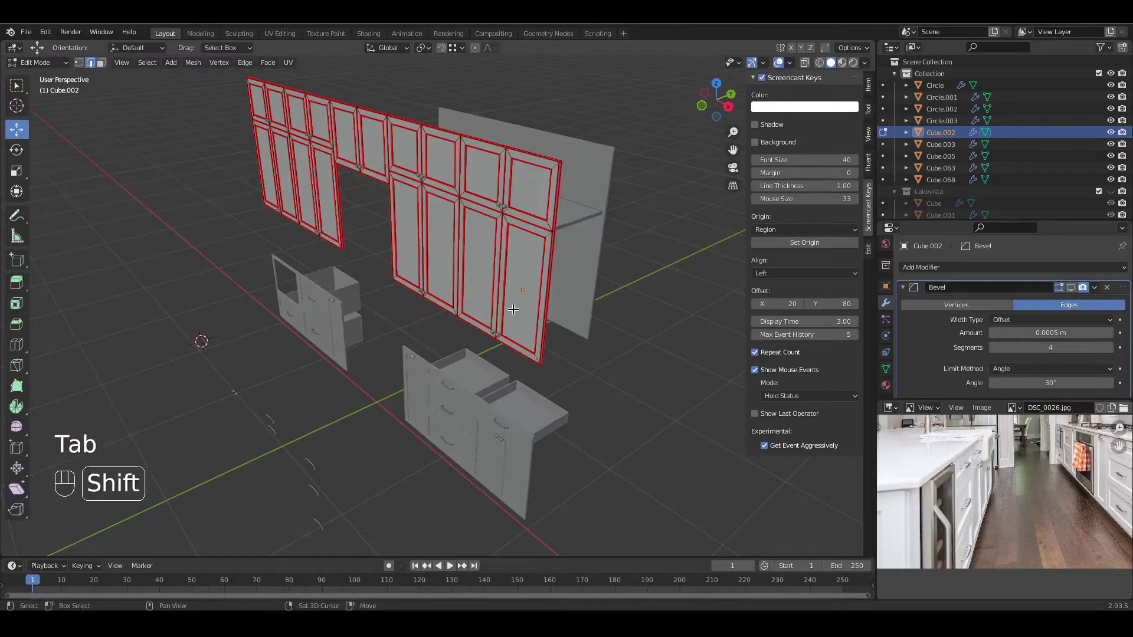
key("Tab")
middle_click_drag(507, 313, 462, 332)
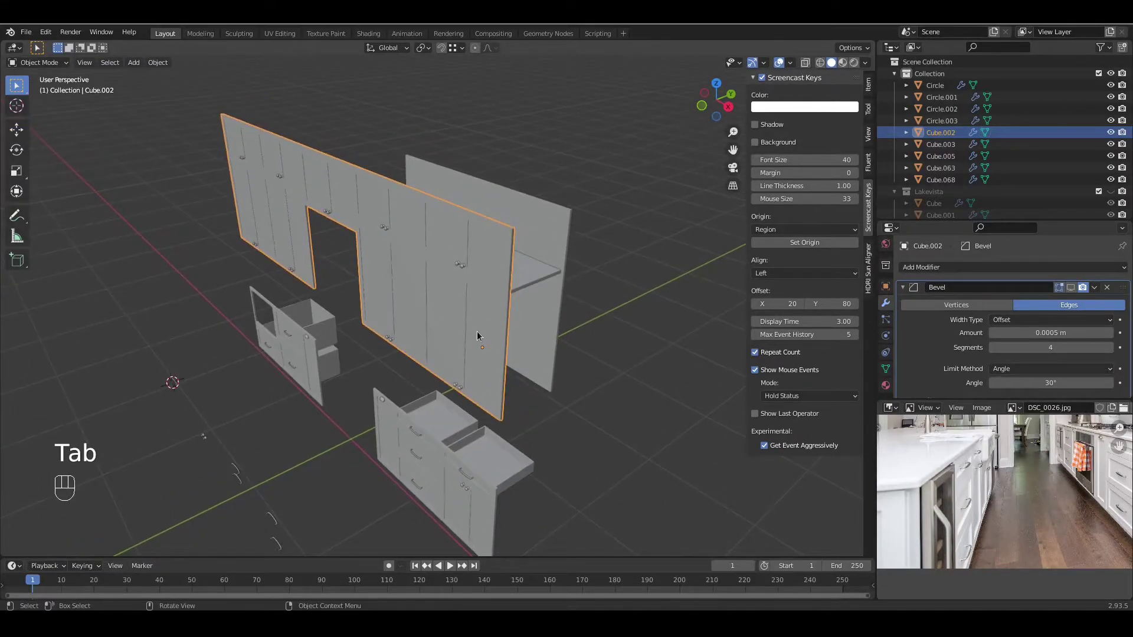
key("Tab")
key("Tab")
Step: Check the back panel and shelf board behind the upper doors (Cube.068 and Cube.063) and move both to the Lakevista collection
mouse_move(491, 376)
middle_mouse_down()
mouse_move(484, 345)
mouse_move(472, 345)
mouse_move(490, 377)
middle_mouse_up()
left_click(372, 332)
key("Tab")
scroll(374, 338, "up", 3)
key("Tab")
key("m")
left_click(490, 377)
left_click(522, 345)
key("Tab")
key("Tab")
key("m")
left_click(521, 345)
Step: Separate the upper cabinet doors (Cube.002) into loose parts and move all of them to the Lakevista collection
scroll(515, 368, "down", 2)
middle_click_drag(515, 368, 464, 333)
left_click(464, 333)
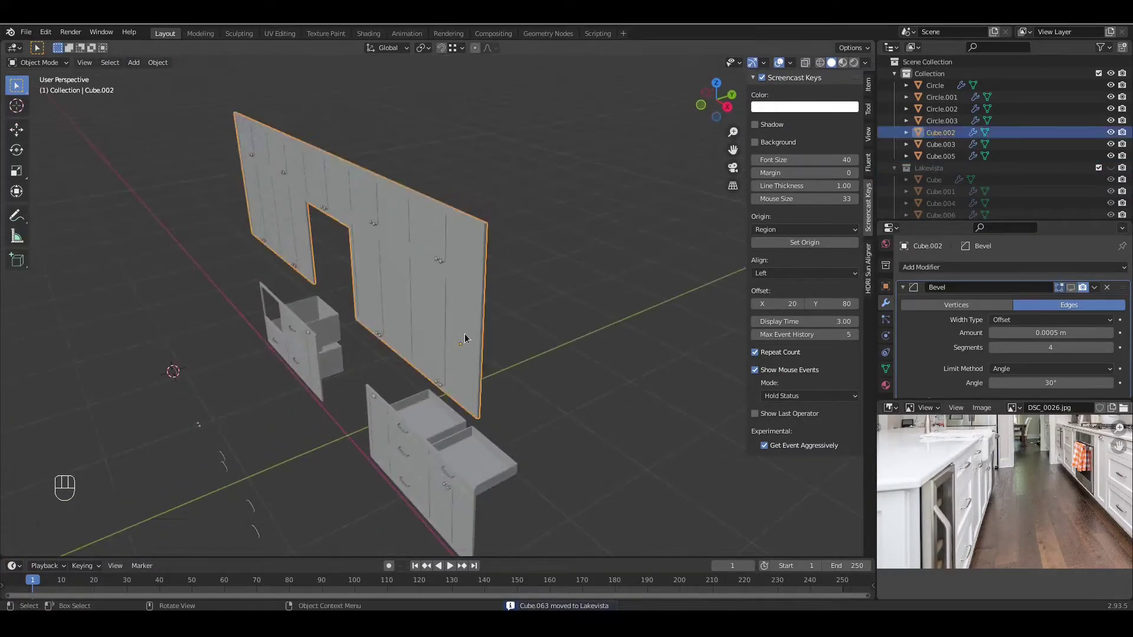
scroll(483, 357, "up", 2)
key("Tab")
scroll(483, 357, "down", 2)
key("a")
key("p")
left_click(484, 356)
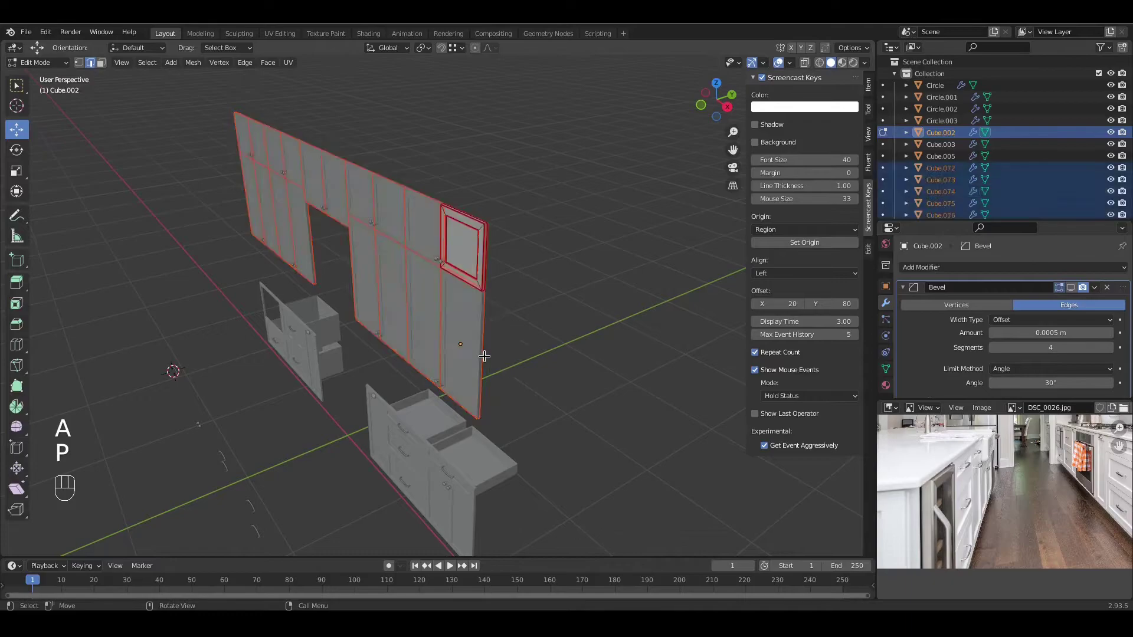
key("Tab")
key("m")
left_click(480, 330)
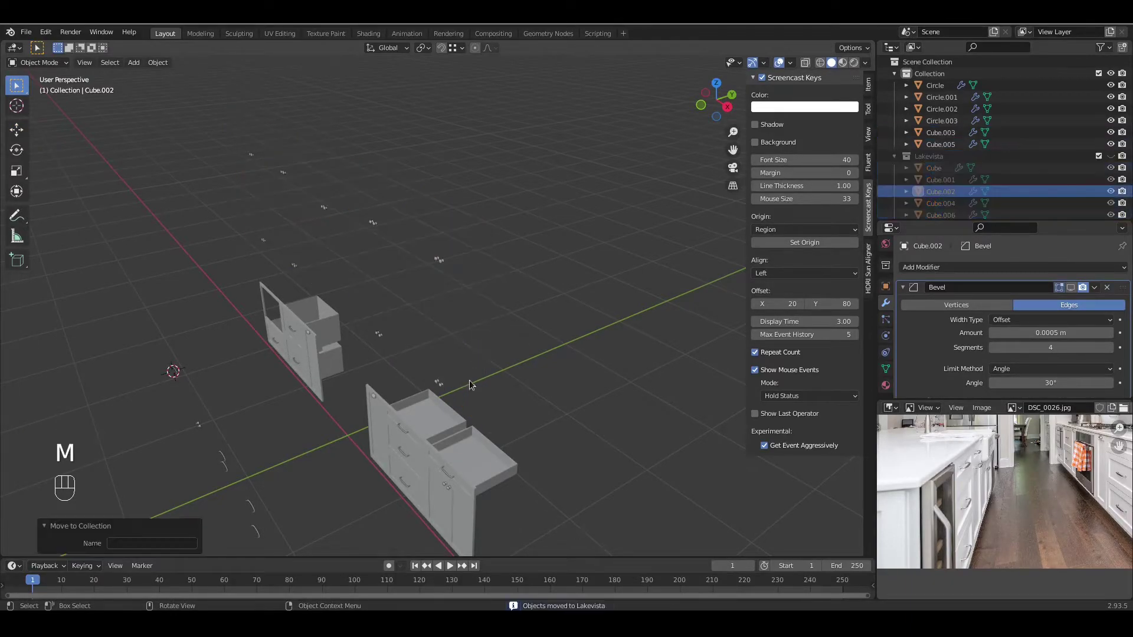
Step: Separate the lower cabinets mesh (Cube.003) into loose parts
middle_click_drag(463, 466, 454, 406, "shift")
left_click(455, 406)
scroll(462, 448, "up", 3)
middle_click_drag(463, 448, 469, 399, "shift")
scroll(470, 399, "up", 1)
key("Tab")
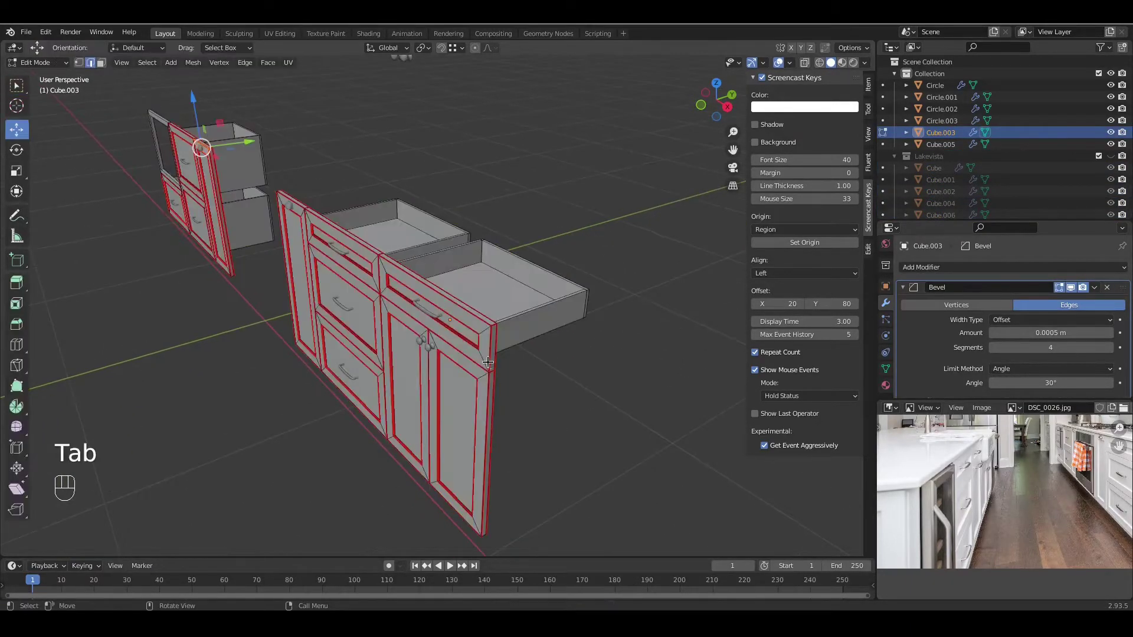
key("l")
key("l")
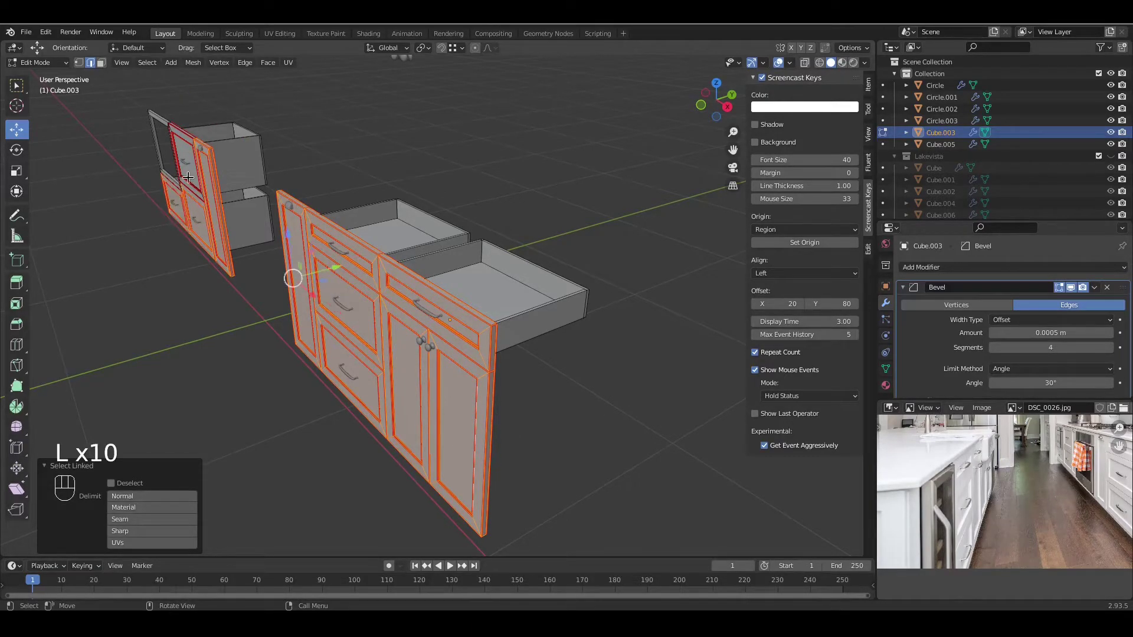
key("p")
left_click(434, 377)
key("Tab")
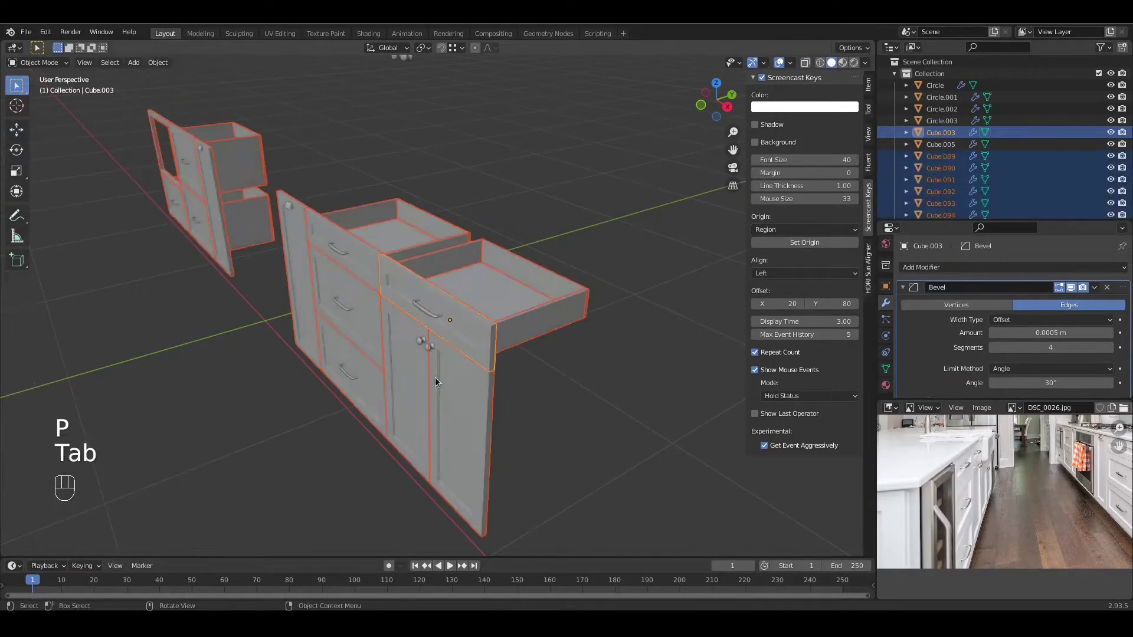
Step: Select the door and drawer fronts of the nearer lower cabinet and move them to the Lakevista collection
left_click(438, 440)
left_click(374, 375, "shift")
left_click(374, 375, "shift")
left_click(368, 315, "shift")
left_click(369, 275, "shift")
left_click(398, 284, "shift")
left_click(303, 261, "shift")
key("m")
left_click(434, 399)
Step: Select the door and drawer fronts of the other lower cabinet and move them to the Lakevista collection
middle_click_drag(434, 399, 550, 320)
left_click(550, 320)
left_click(507, 337, "shift")
left_click(475, 304, "shift")
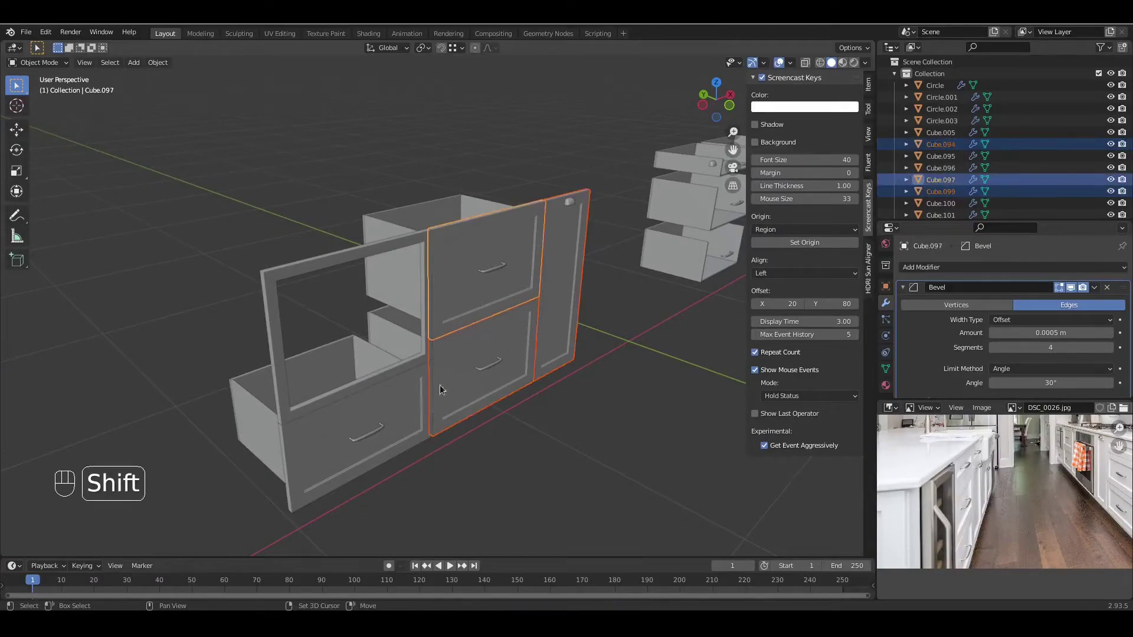
left_click(410, 392, "shift")
key("m")
left_click(409, 392)
Step: Mark the edges of the open rectangular cabinet frame (Cube.095) as UV seams and move it to the Lakevista collection
left_click(402, 387)
key("Tab")
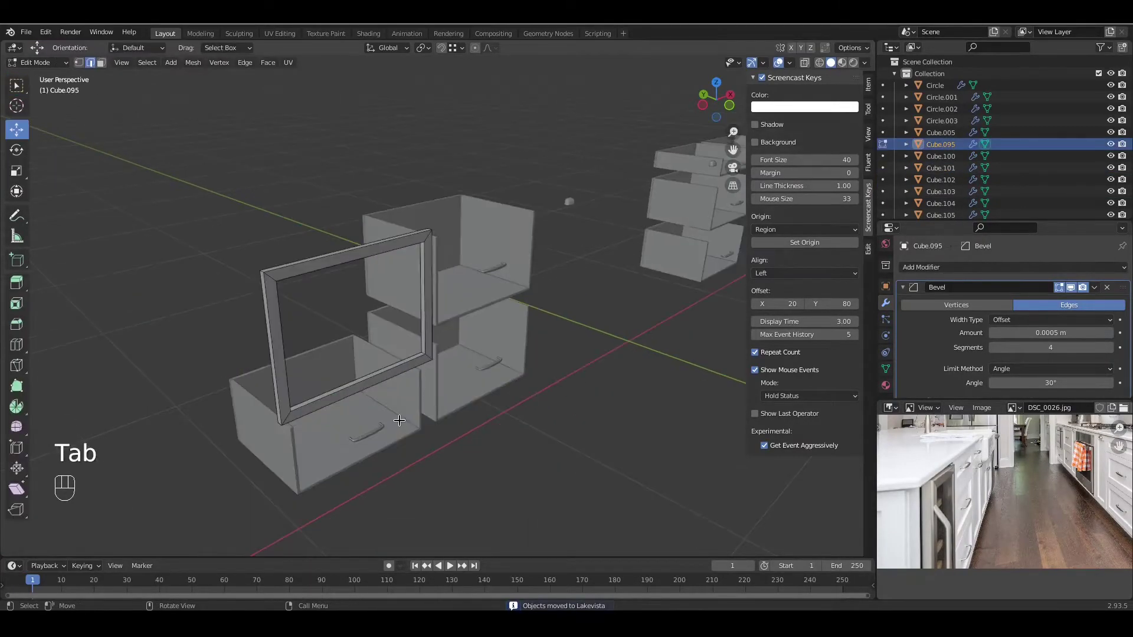
key("a")
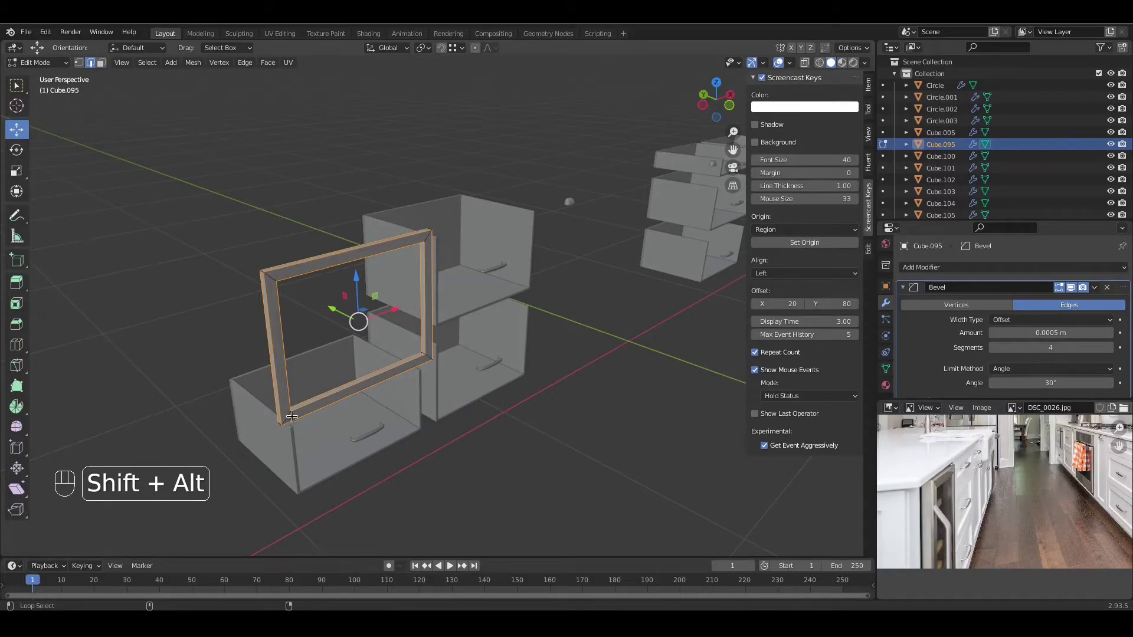
key("shift+z")
scroll(367, 450, "up", 1)
middle_click_drag(367, 450, 408, 436, "shift")
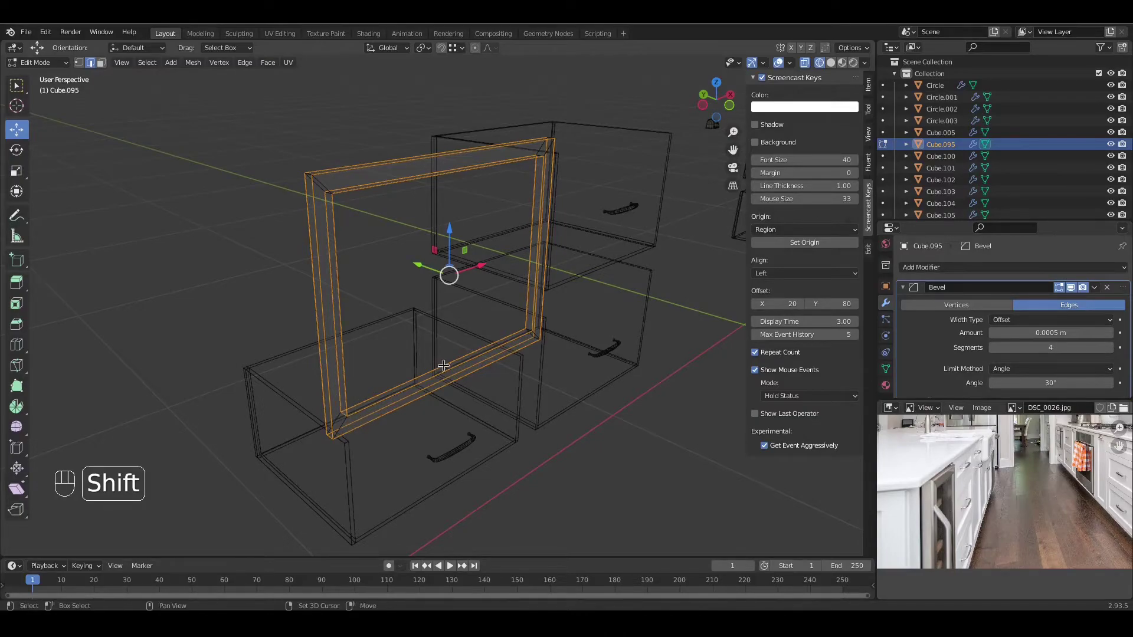
middle_click_drag(467, 341, 429, 387, "shift")
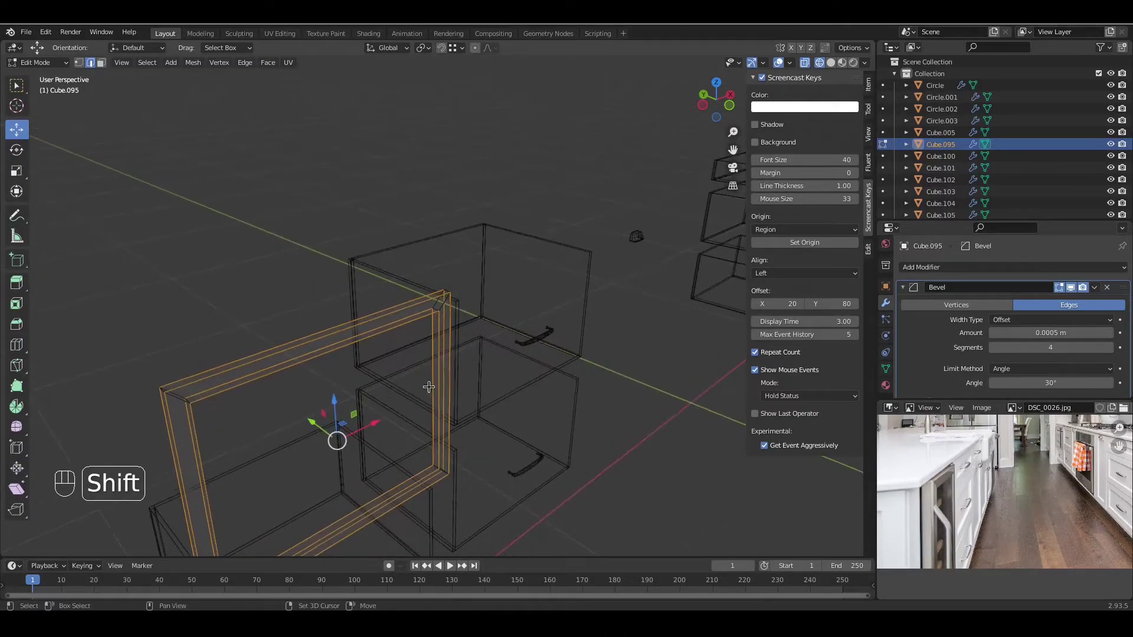
right_click(445, 304)
left_click(448, 306)
scroll(451, 334, "down", 2)
key("Tab")
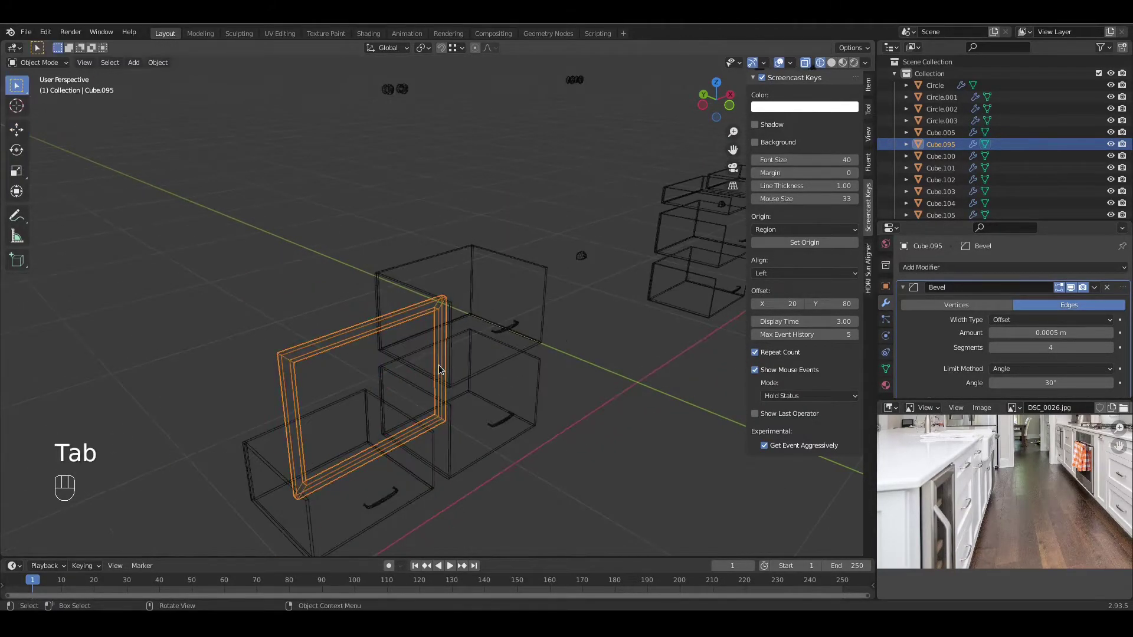
key("m")
left_click(439, 368)
Step: Mark the edges of the outer side panel (Cube.127) of the single drawer as UV seams and move it to the Lakevista collection
left_click(308, 507)
middle_click_drag(387, 501, 454, 420, "shift")
key("Tab")
left_click_drag(273, 320, 438, 464)
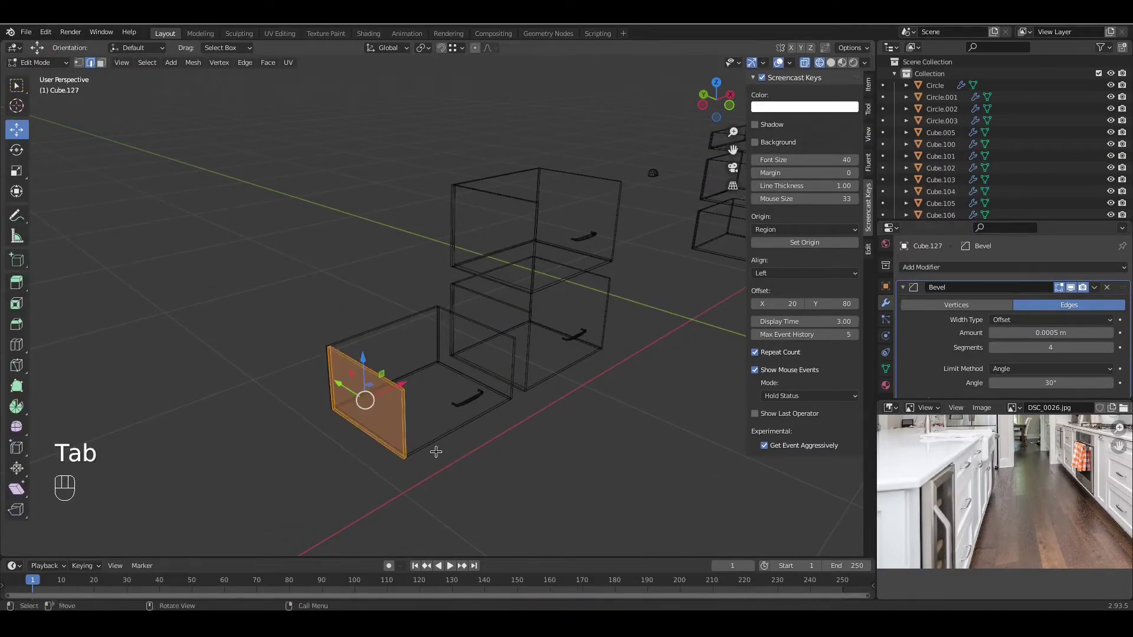
key("Tab")
key("m")
left_click(399, 448)
Step: Mark the edges of the single drawer's bottom panel (Cube.126) as UV seams and move it to the Lakevista collection
left_click(400, 448)
scroll(525, 494, "up", 2)
key("Tab")
middle_click_drag(551, 462, 547, 395, "shift")
left_click_drag(583, 284, 393, 436)
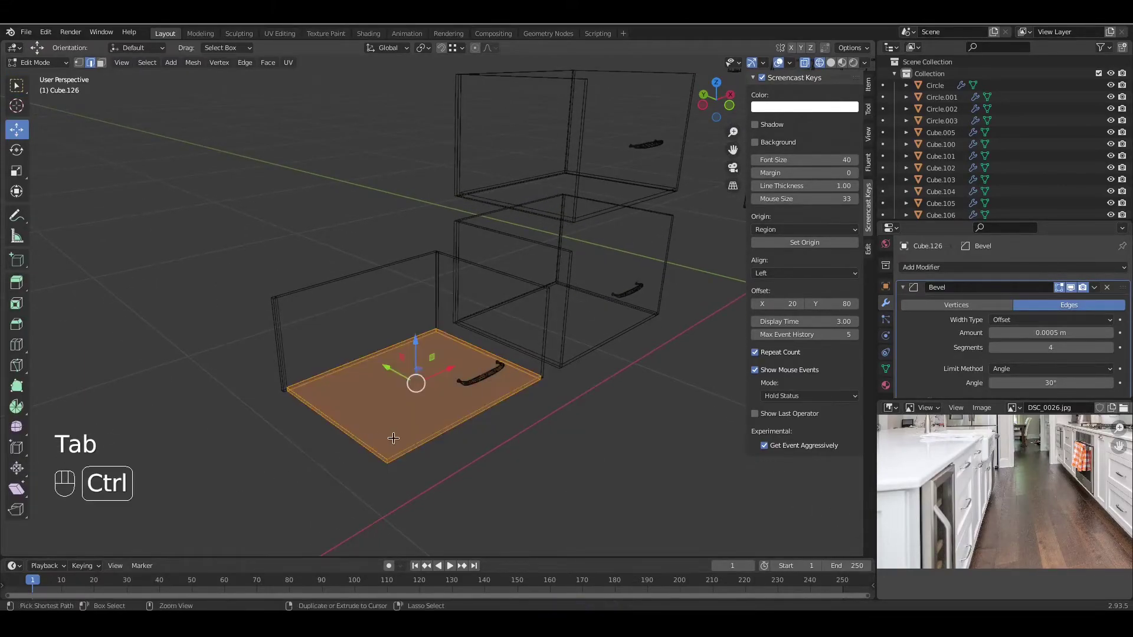
right_click(442, 317)
left_click(452, 345)
key("Tab")
key("h")
key("ctrl+z")
key("m")
left_click(430, 385)
Step: Dissolve the extra edges at the end of the single drawer's back panel (Cube.125)
left_click(339, 369)
key("Tab")
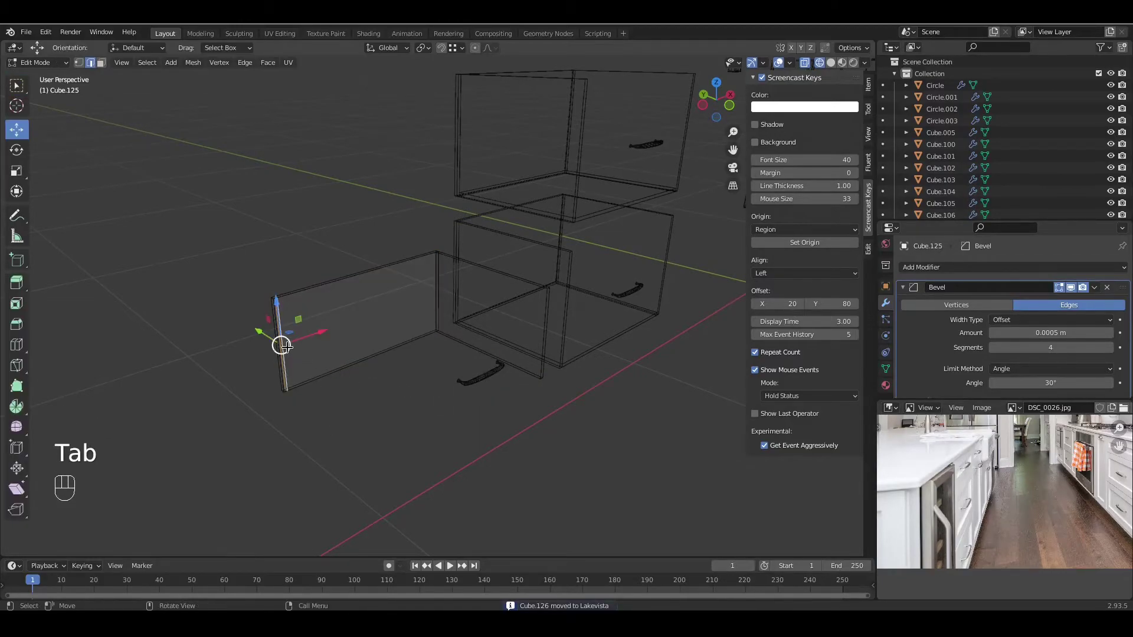
key("ctrl+x")
Step: Mark the edges of the single drawer's back panel (Cube.125) as UV seams and move it to the Lakevista collection
left_click_drag(457, 220, 260, 409)
left_click_drag(243, 276, 303, 332, "ctrl")
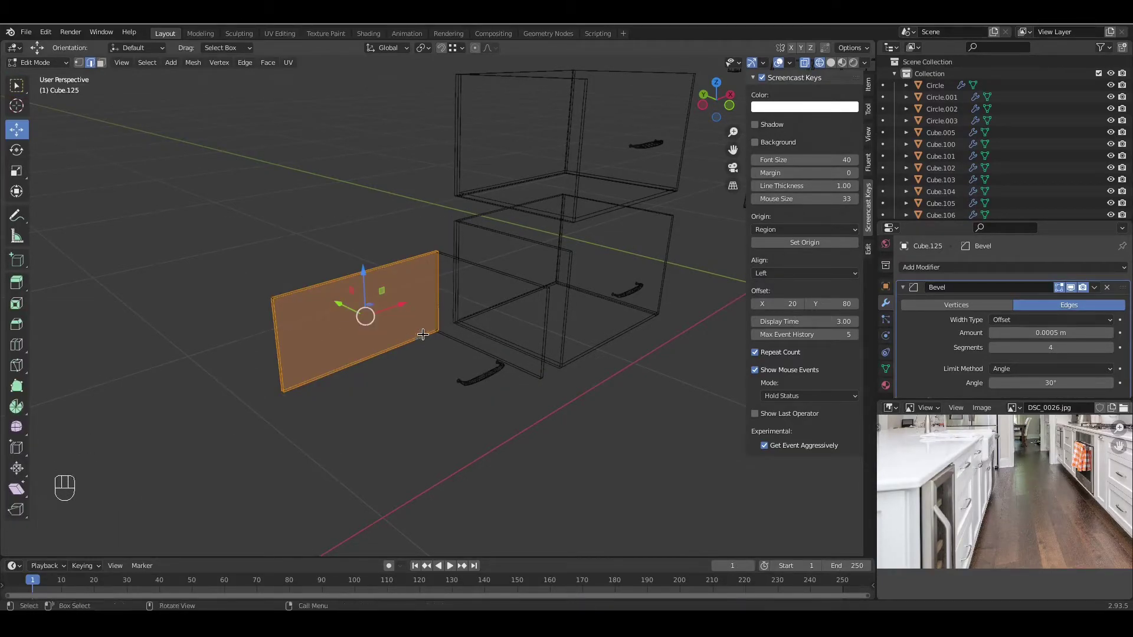
key("Tab")
key("m")
left_click(448, 359)
Step: Mark the edges of the single drawer's remaining side panel (Cube.124) as UV seams and move it to the Lakevista collection
middle_click_drag(448, 359, 384, 435)
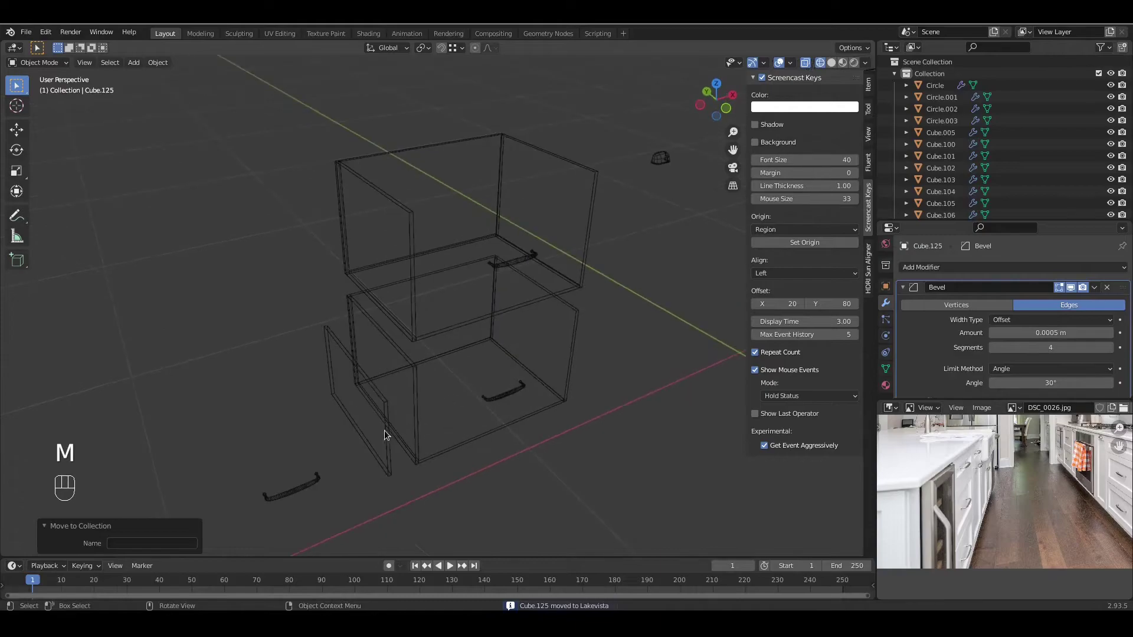
left_click(384, 435)
key("Tab")
left_click_drag(421, 470, 375, 484, "ctrl")
key("Tab")
key("m")
left_click(329, 366)
Step: Mark the edges of the lower stacked drawer's near side panel (Cube.119) as UV seams and move it to the Lakevista collection
key("Tab")
left_click_drag(323, 278, 496, 505)
left_click_drag(453, 438, 404, 474, "ctrl")
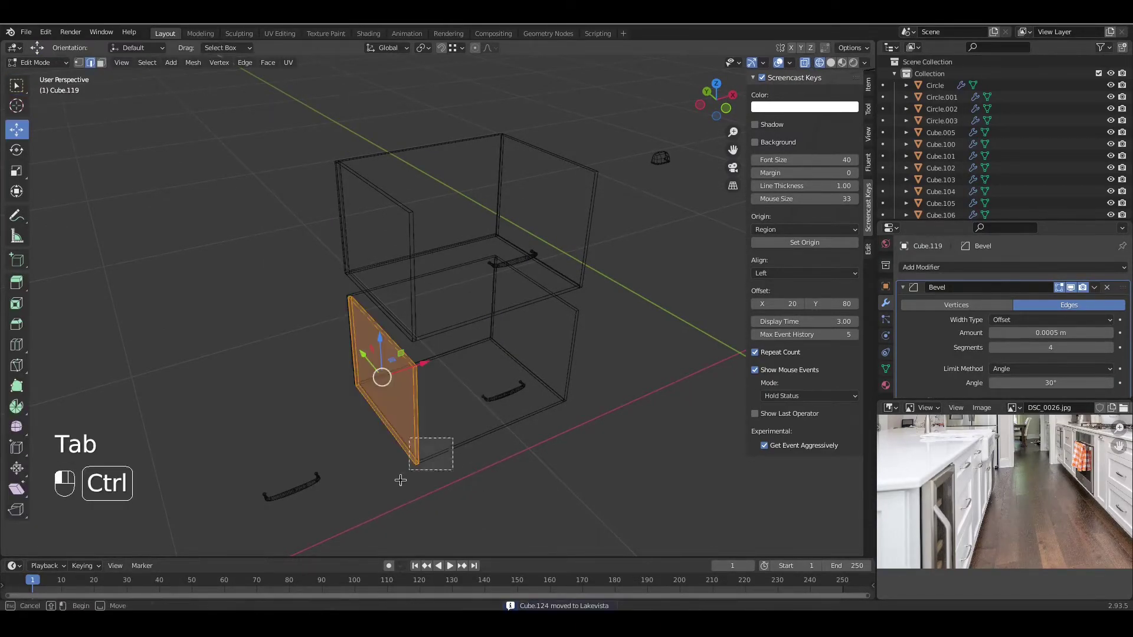
key("Tab")
key("m")
left_click(385, 345)
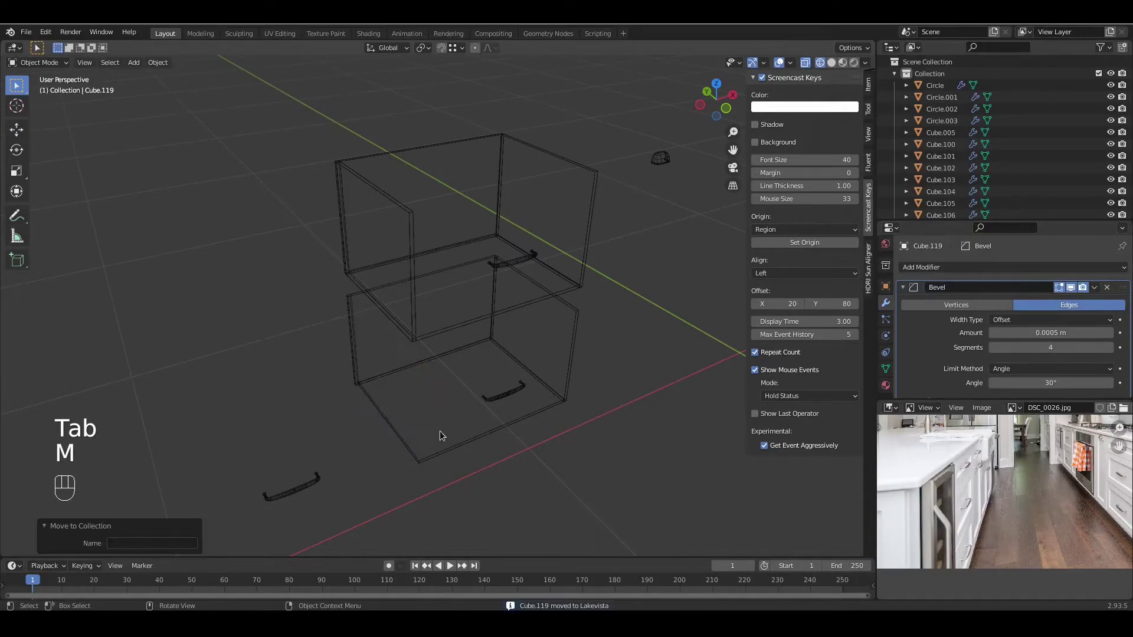
Step: Mark the edges of the lower stacked drawer's bottom panel (Cube.118) as UV seams and move it to the Lakevista collection
key("Tab")
left_click_drag(604, 319, 301, 495)
left_click_drag(424, 455, 405, 472, "ctrl")
right_click(452, 439)
left_click(452, 439)
key("Tab")
key("m")
left_click(434, 416)
Step: Dissolve the extra edges on the lower stacked drawer's back panel (Cube.117)
left_click(362, 351)
key("Tab")
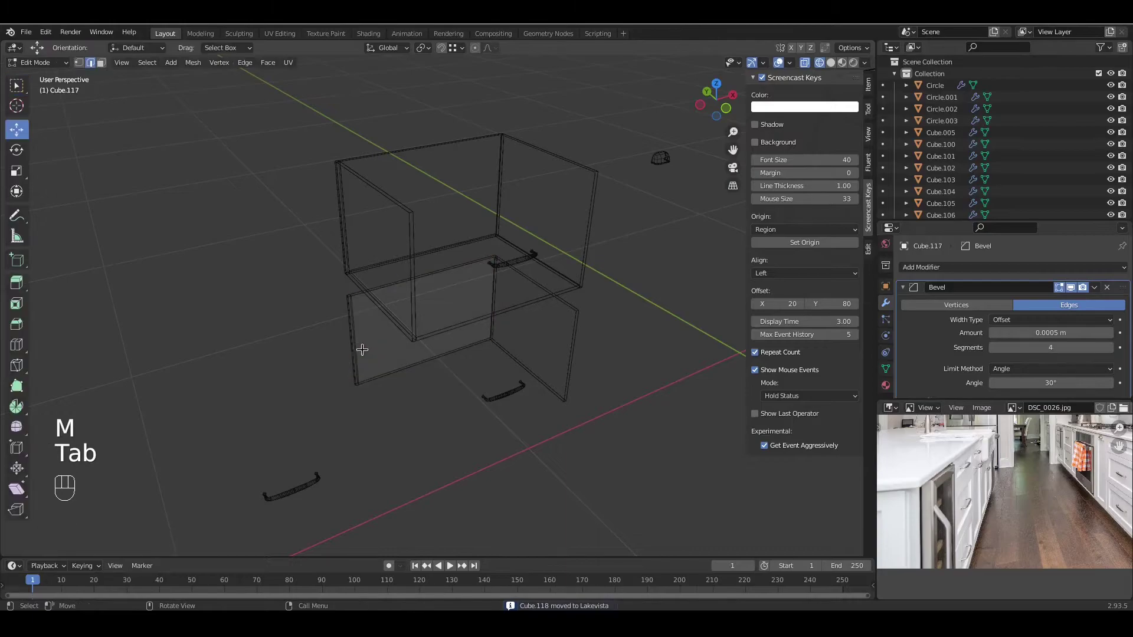
key("ctrl+x")
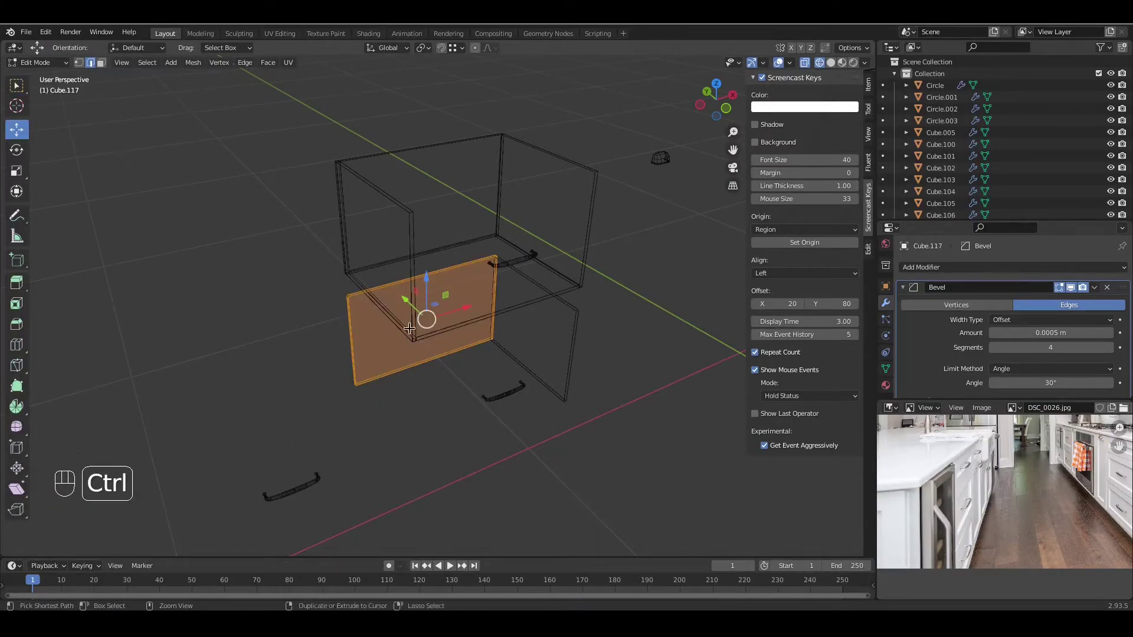
Step: Mark the edges of the lower stacked drawer's back panel (Cube.117) as UV seams and move it to the Lakevista collection
right_click(465, 351)
left_click(465, 344)
key("Tab")
key("m")
left_click(446, 326)
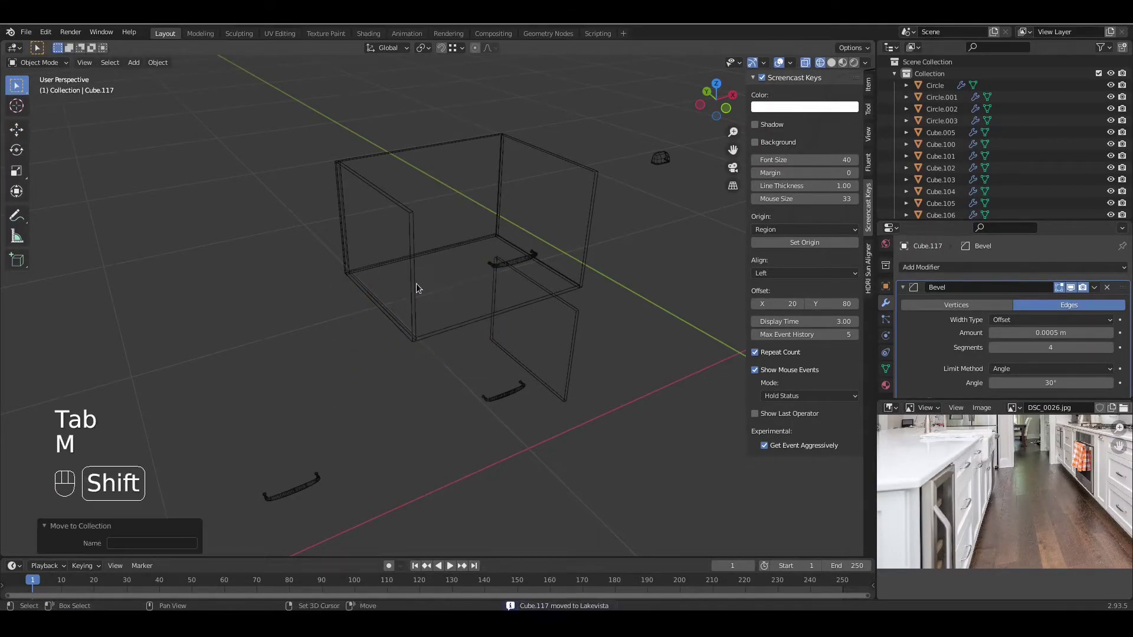
Step: Dissolve the extra edge loop on the upper stacked drawer's back panel (Cube.121)
middle_click_drag(417, 286, 396, 447, "shift")
key("Tab")
left_click_drag(514, 238, 207, 472)
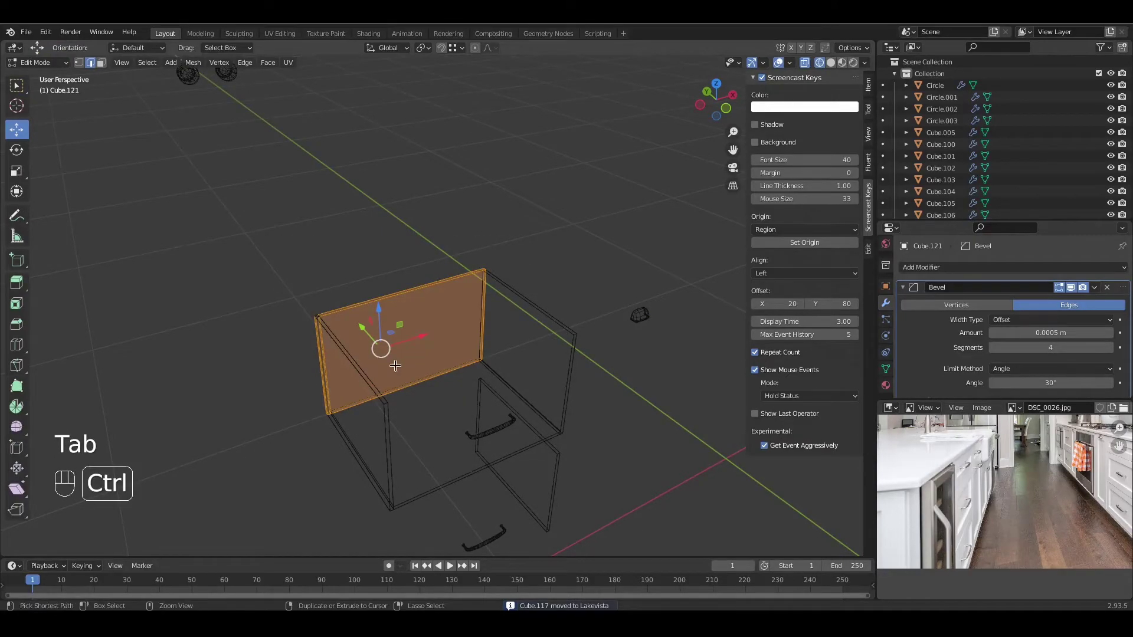
left_click(326, 365, "alt")
key("ctrl+x")
Step: Mark the edges of the upper stacked drawer's back panel (Cube.121) as UV seams and move it to the Lakevista collection
left_click_drag(532, 243, 298, 428)
left_click_drag(290, 306, 349, 334, "ctrl")
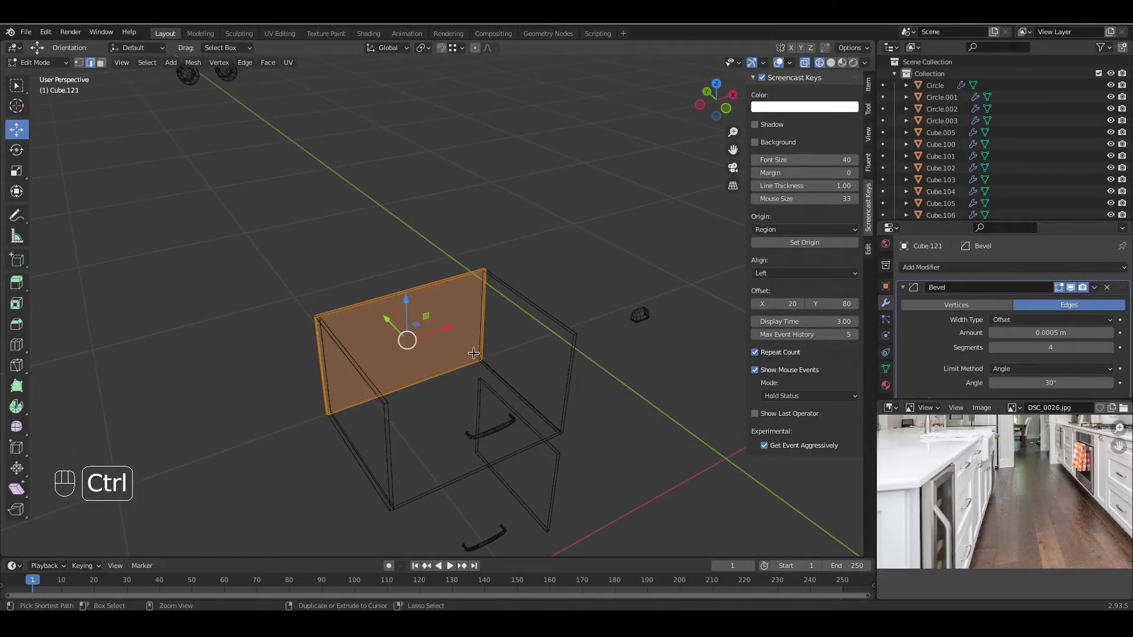
key("Tab")
key("m")
left_click(544, 362)
Step: Mark the edges of the upper stacked drawer's two side panels as UV seams, leaving one corner edge of each unmarked
left_click(543, 362, "shift")
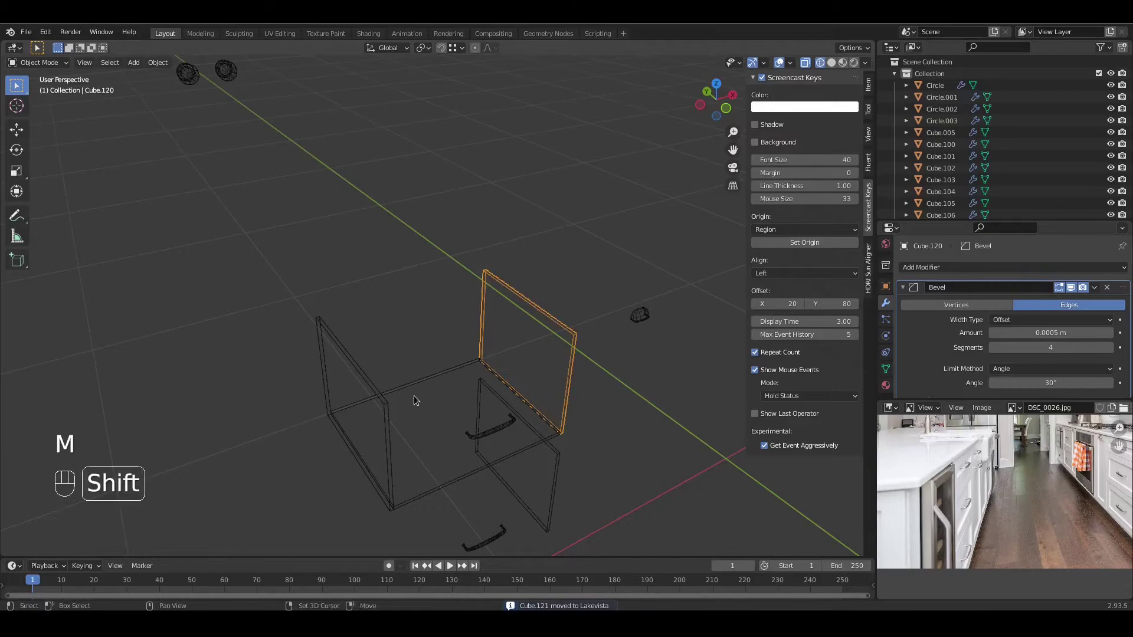
key("Tab")
left_click_drag(652, 214, 308, 519)
left_click_drag(399, 514, 377, 525, "ctrl")
left_click_drag(629, 416, 520, 464, "ctrl")
right_click(459, 301)
left_click(506, 286)
key("Tab")
Step: Move both side panels of the upper stacked drawer to the Lakevista collection
left_click(556, 327)
key("m")
left_click(385, 397)
left_click(377, 387)
key("m")
left_click(399, 394)
Step: Mark the edges of the upper stacked drawer's bottom panel as UV seams and hide the panel
left_click(399, 392)
middle_click_drag(535, 507, 485, 422, "shift")
key("Tab")
left_click_drag(546, 253, 241, 449)
left_click_drag(532, 310, 488, 358, "ctrl")
right_click(481, 338)
left_click(479, 338)
key("Tab")
Step: Move the lower stacked drawer's remaining side panel (Cube.116) to the Lakevista collection
left_click(501, 352)
key("Tab")
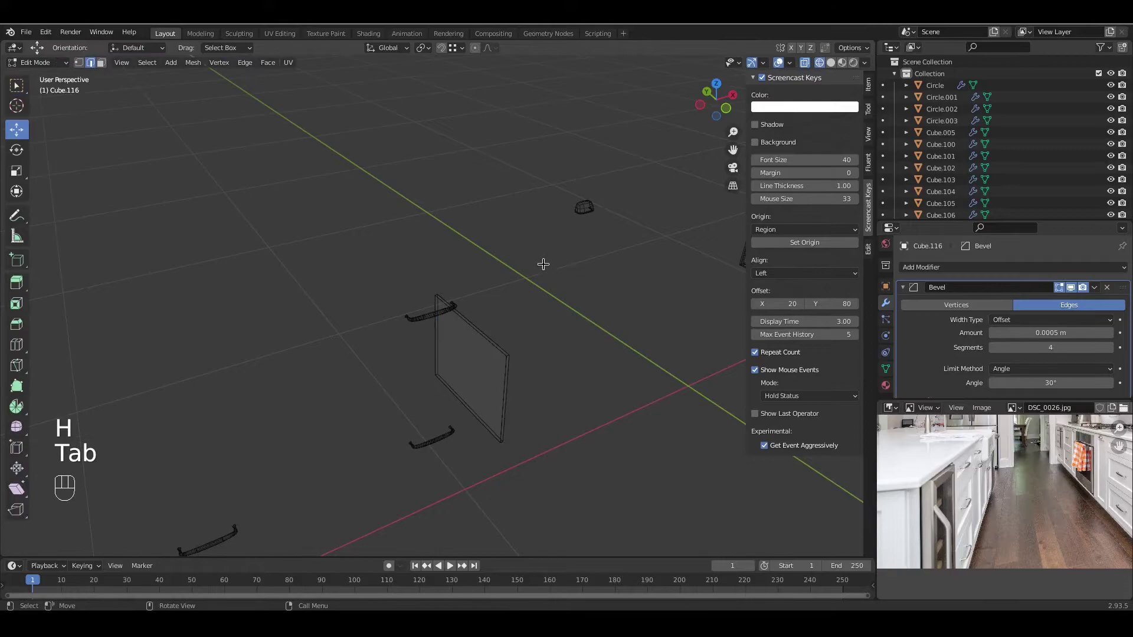
key("Tab")
key("m")
left_click(455, 392)
Step: Mark the edges of the wide drawer's two side panels (Cube.100 and Cube.103) as UV seams and move them to the Lakevista collection
middle_click_drag(456, 391, 417, 388)
scroll(416, 389, "up", 3)
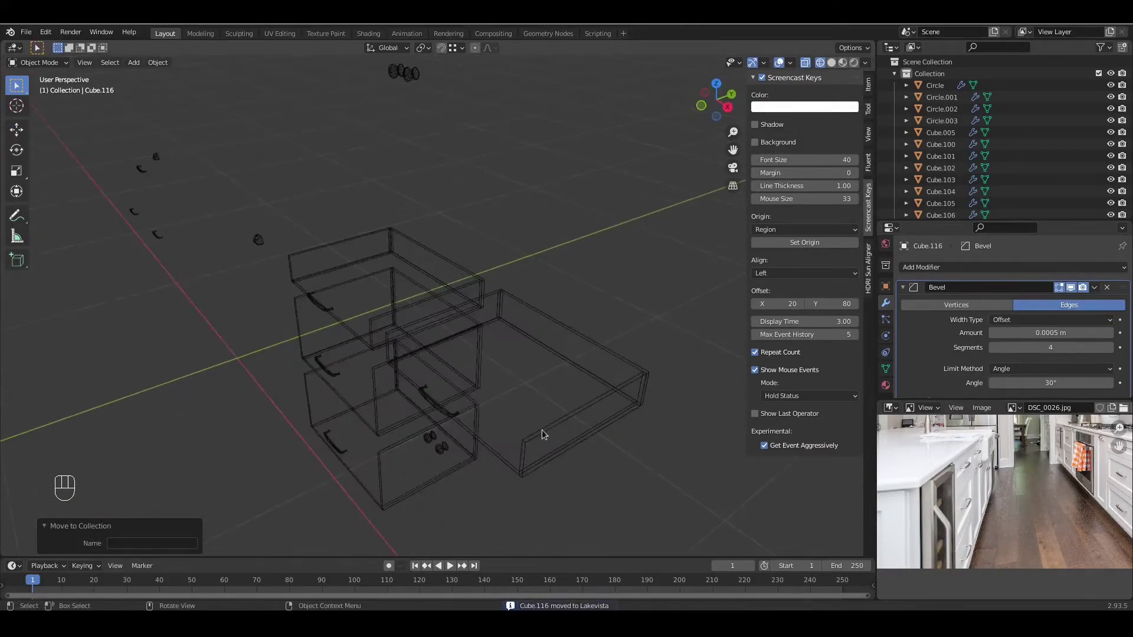
left_click(543, 413)
left_click(435, 285, "shift")
key("Tab")
scroll(525, 409, "up", 2)
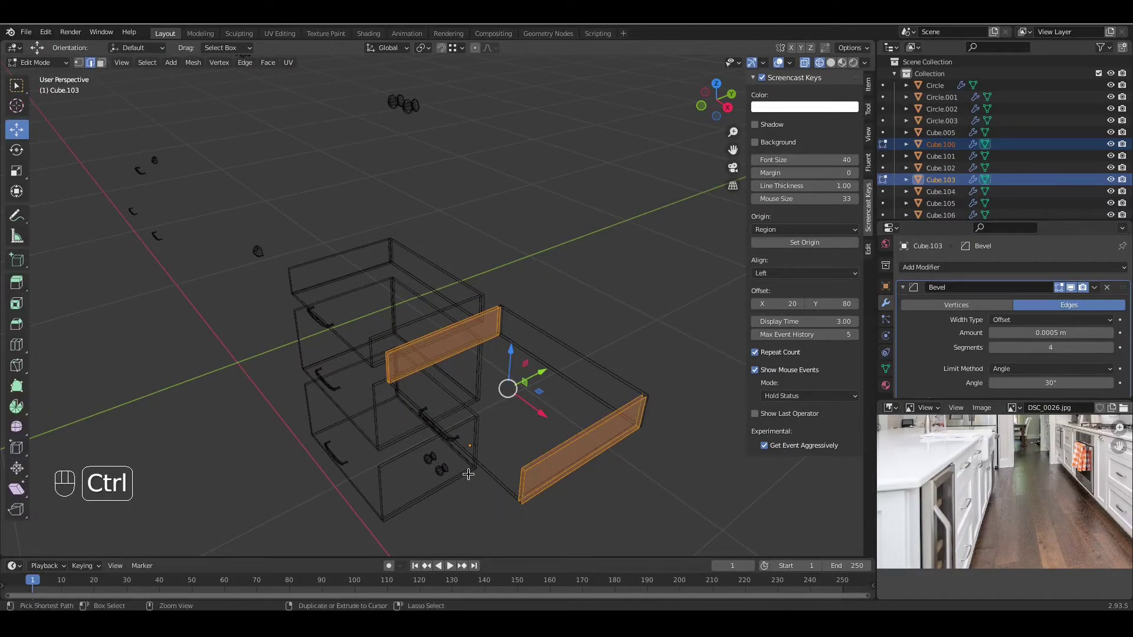
key("Tab")
key("m")
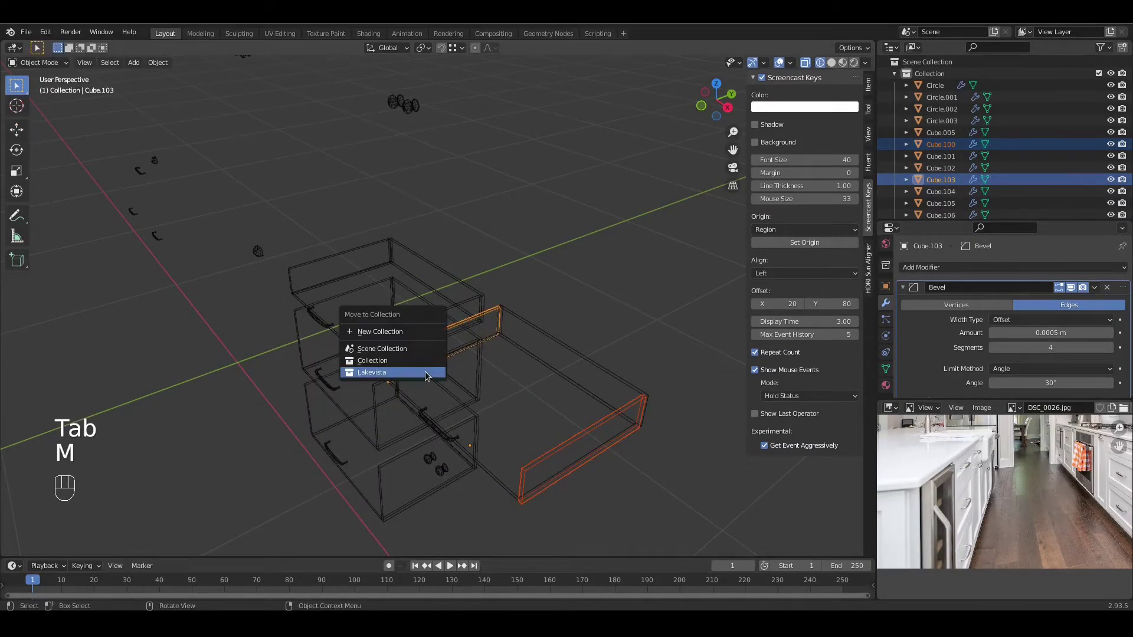
left_click(389, 372)
Step: Mark seams on the bottom panels of the wide drawer (Cube.102) and top stacked drawer (Cube.106) and move them to the Lakevista collection
left_click(524, 493)
left_click(448, 336, "shift")
key("Tab")
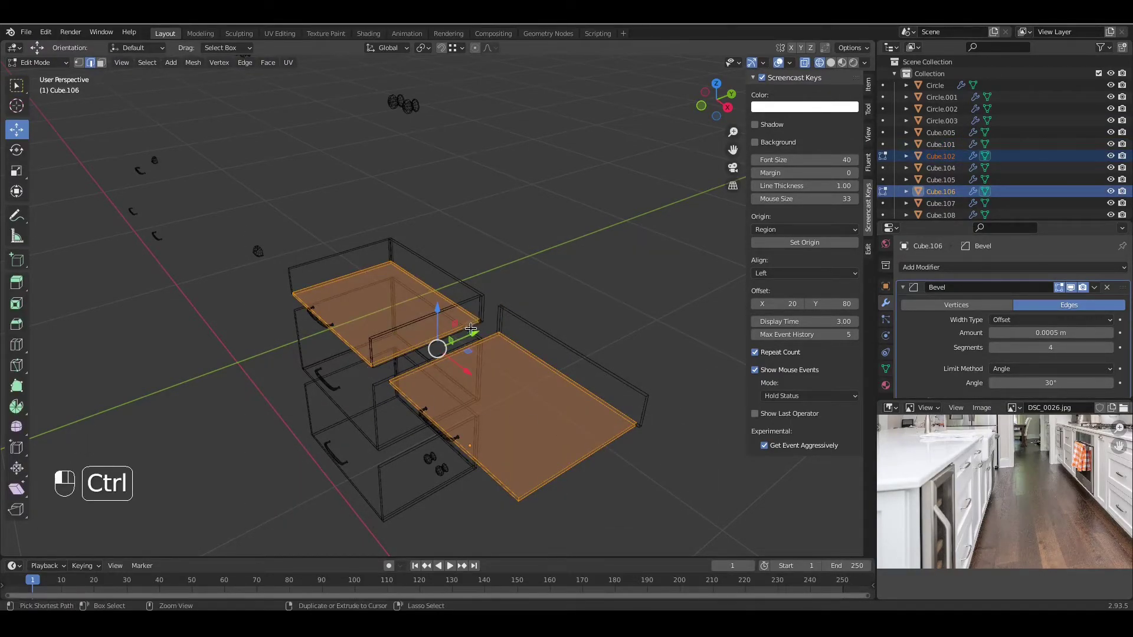
key("Tab")
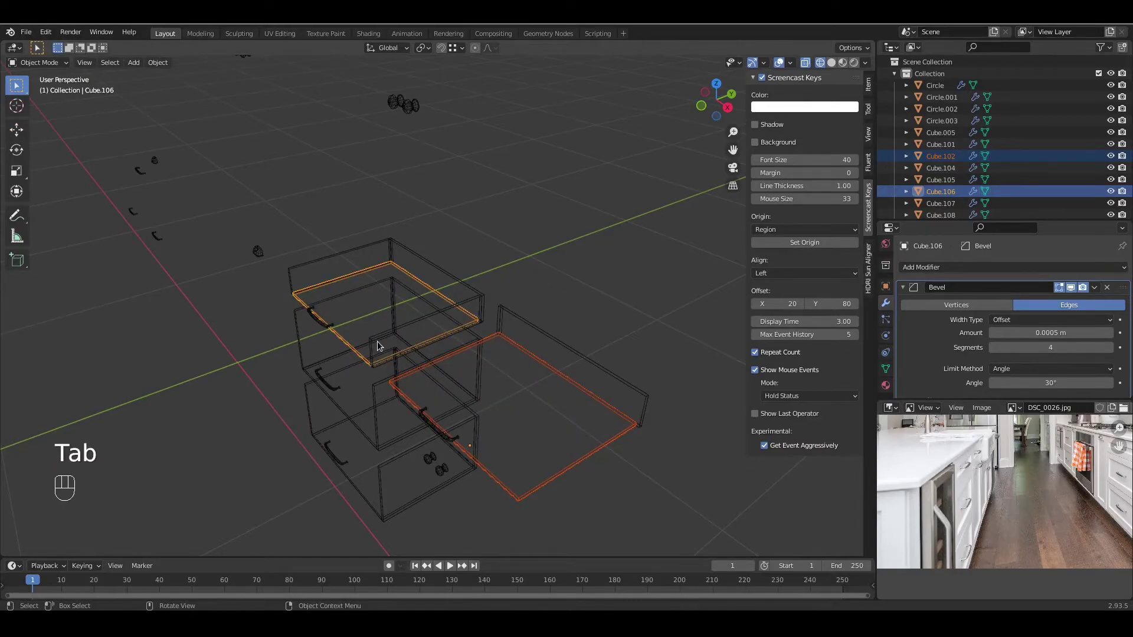
key("Tab")
key("Tab")
key("m")
left_click(504, 385)
Step: Dissolve the extra edge loops on the back panels of the wide drawer (Cube.101) and the top stacked drawer (Cube.105)
key("Tab")
key("Tab")
left_click(539, 370)
left_click(468, 286, "shift")
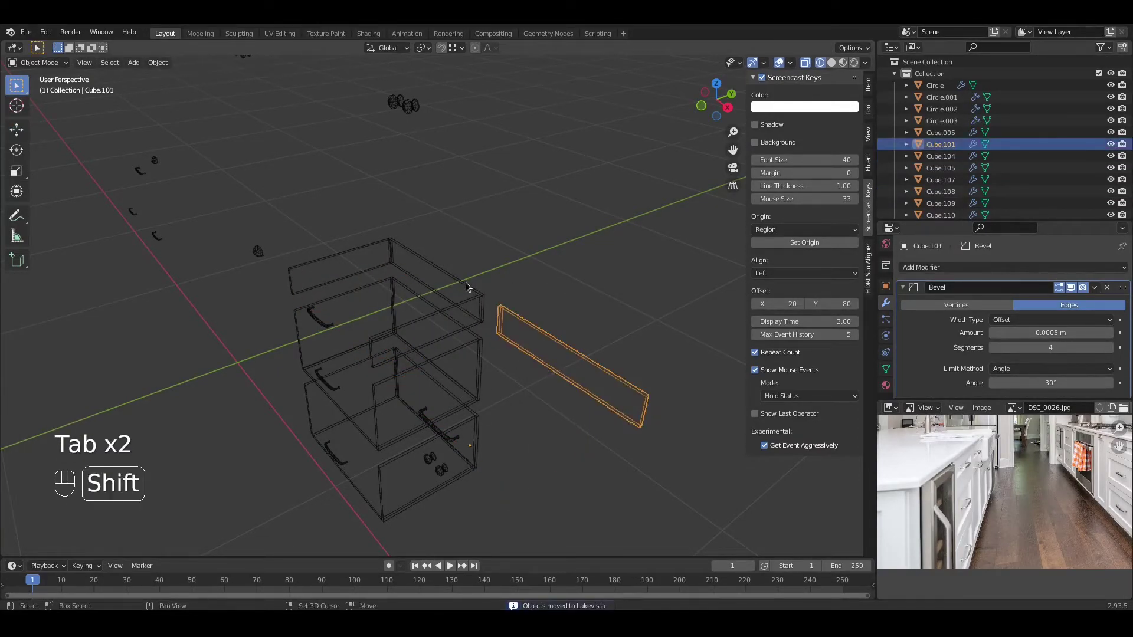
key("Tab")
left_click(406, 253, "alt")
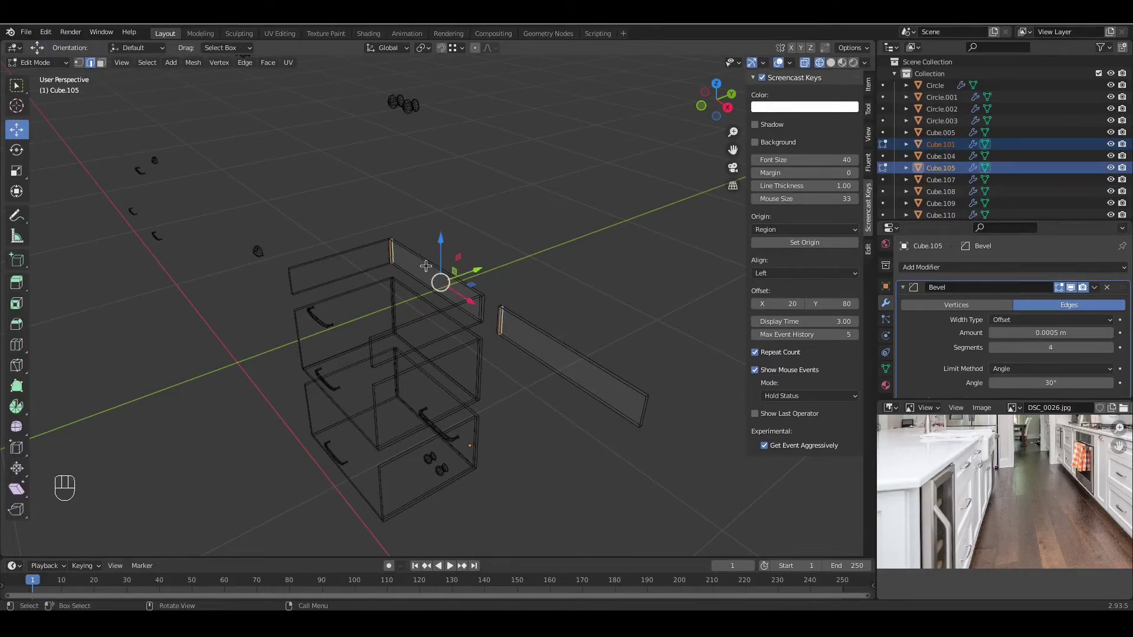
key("ctrl+x")
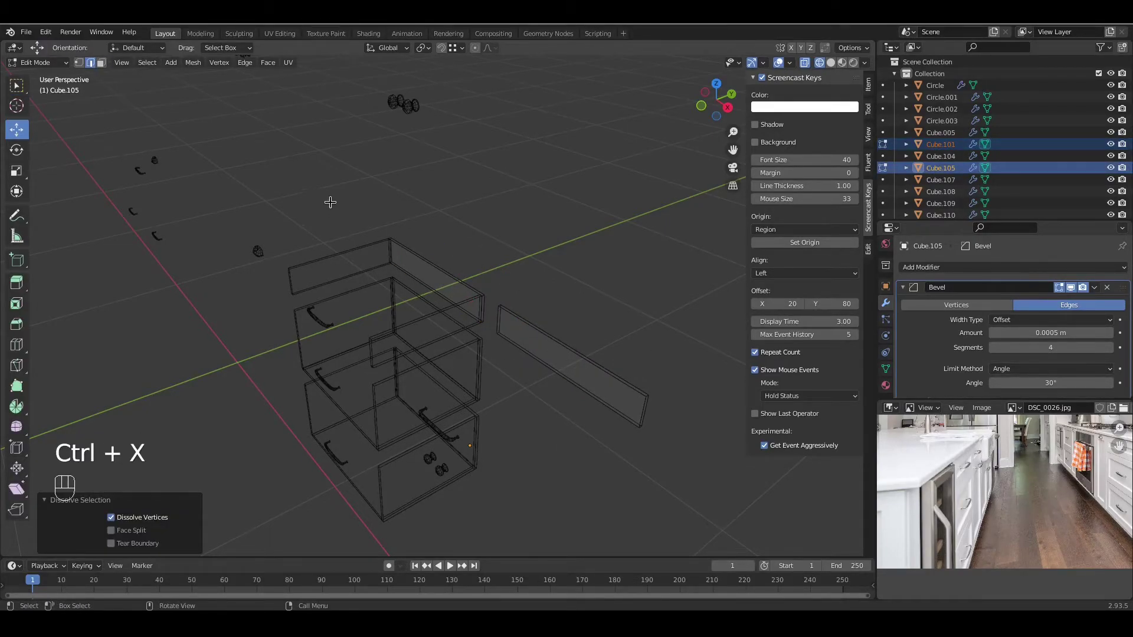
Step: Mark the edges of back panels Cube.101 and Cube.105 as UV seams and move both panels to the Lakevista collection
left_click_drag(340, 203, 711, 469)
left_click_drag(675, 379, 612, 474, "ctrl")
key("ctrl+z")
left_click_drag(501, 285, 468, 300, "ctrl")
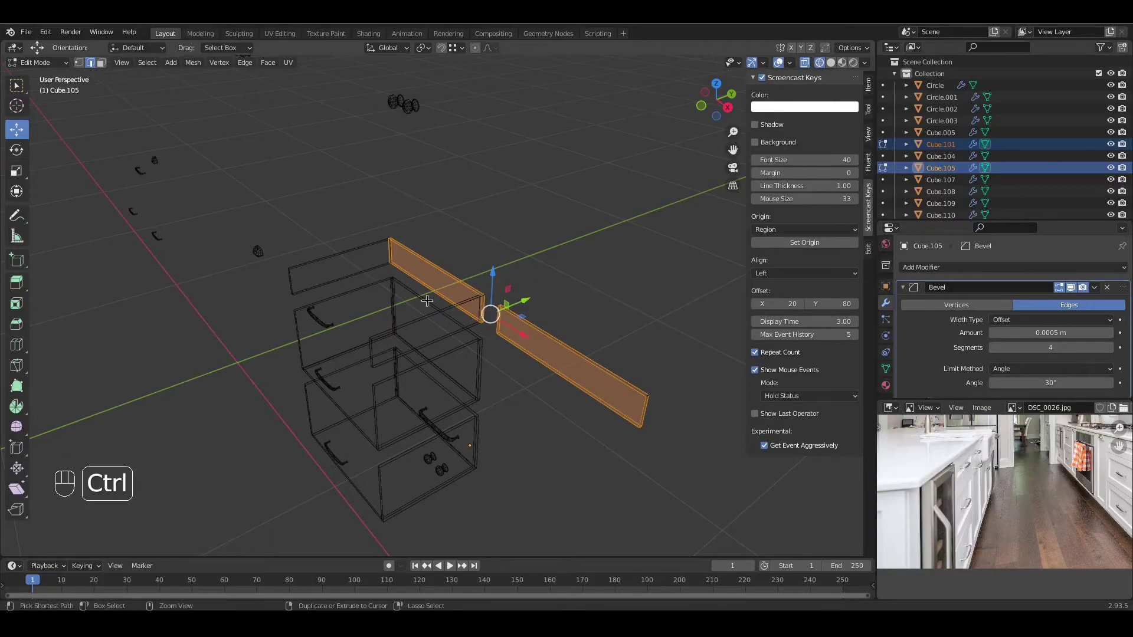
right_click(510, 328)
left_click(520, 349)
key("Tab")
key("m")
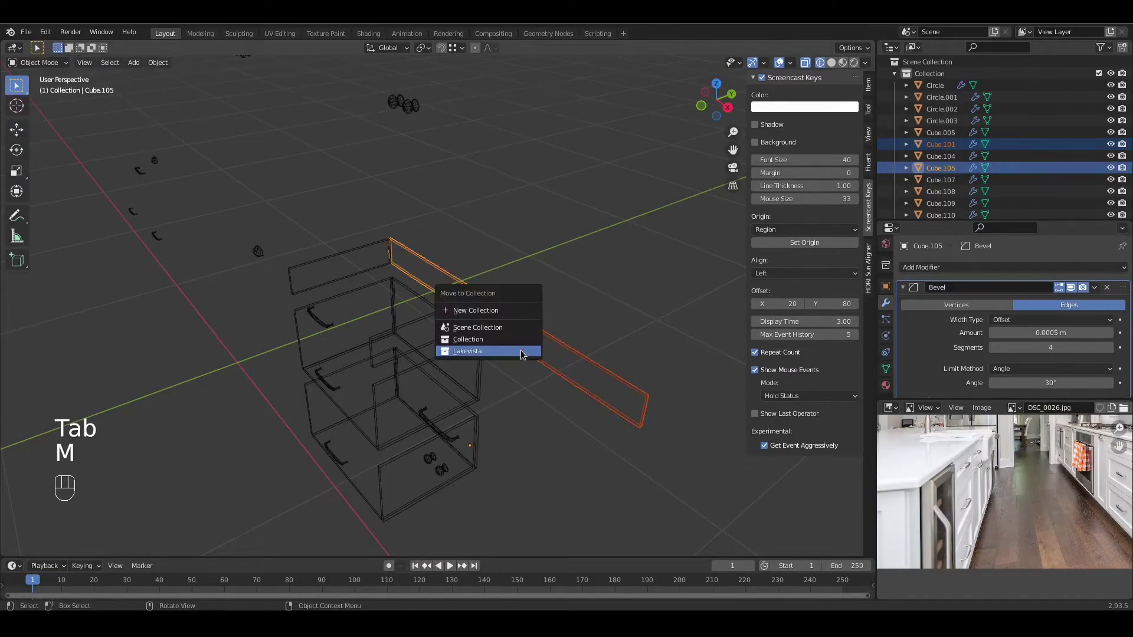
left_click(521, 350)
Step: Mark the edges of the top drawer's two side panels (Cube.104 and Cube.107) as UV seams and move them to the Lakevista collection
middle_click_drag(467, 431, 473, 430)
left_click(505, 301)
left_click(413, 257, "shift")
key("Tab")
left_click_drag(580, 197, 251, 407)
left_click_drag(300, 266, 329, 283, "ctrl")
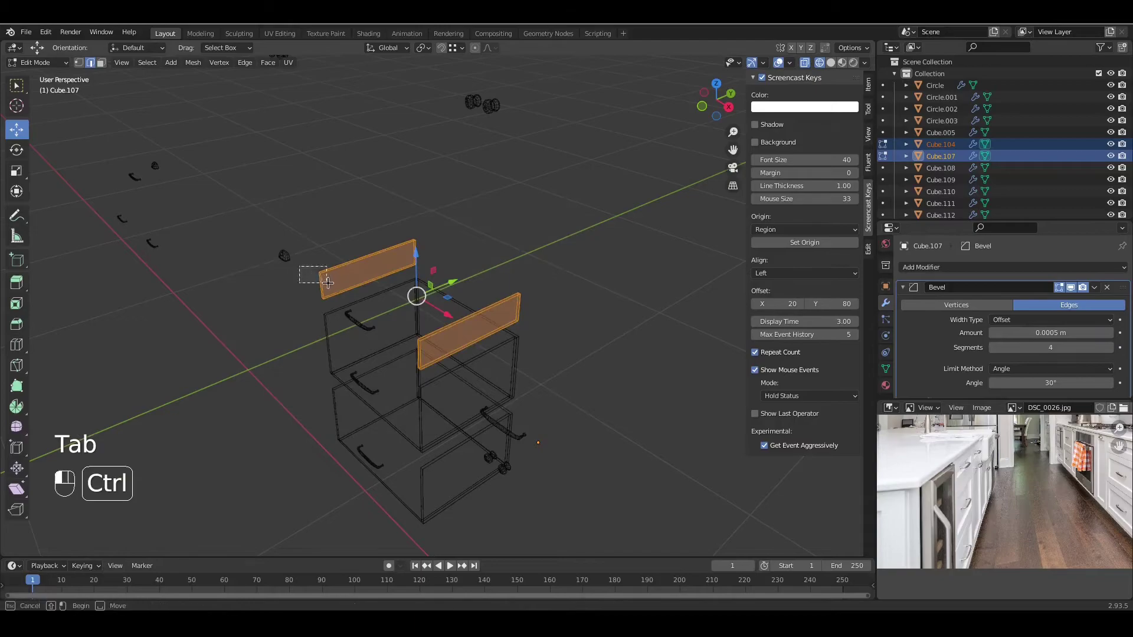
right_click(405, 272)
left_click(405, 263)
key("Tab")
key("m")
left_click(472, 394)
Step: Mark the edges of the middle drawer's two side panels (Cube.108 and Cube.111) as UV seams and move them to the Lakevista collection
left_click(490, 350)
left_click(415, 307, "shift")
scroll(455, 412, "up", 2)
key("Tab")
left_click_drag(622, 243, 239, 544)
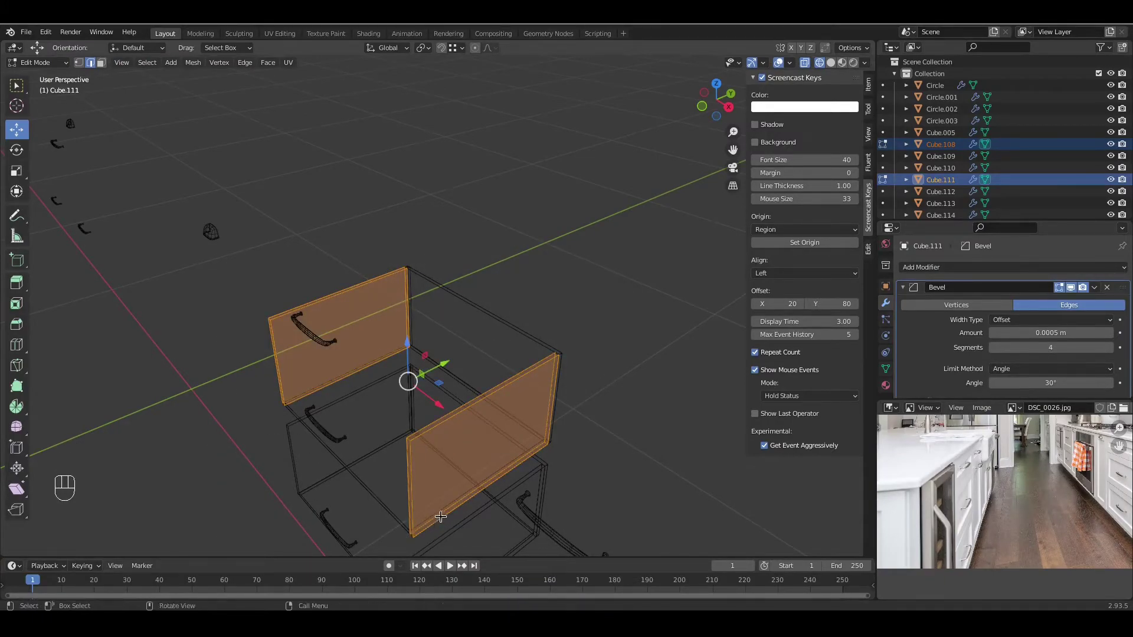
right_click(458, 525)
key("Tab")
key("m")
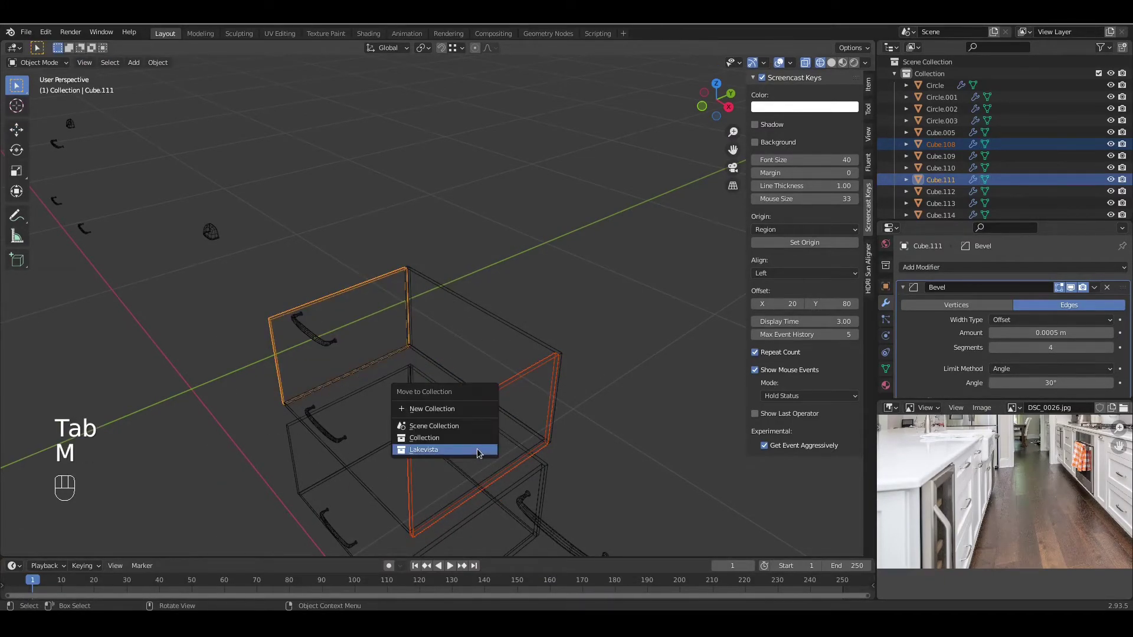
left_click(477, 450)
Step: Dissolve the extra edge loops on the back panels of the middle drawer (Cube.109) and the lowest drawer (Cube.113)
left_click(464, 362)
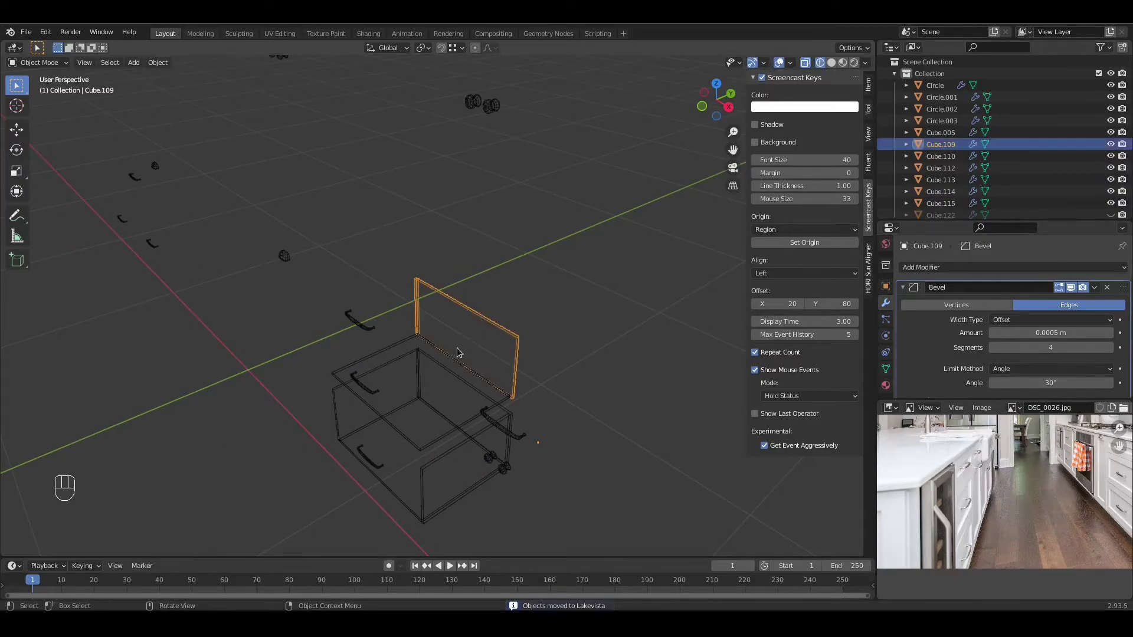
left_click(447, 375, "shift")
key("Tab")
left_click_drag(594, 253, 371, 482)
left_click(418, 308, "alt")
left_click(423, 372, "alt+shift")
key("ctrl+x")
Step: Mark the edges of back panels Cube.109 and Cube.113 as UV seams and move both panels to the Lakevista collection
left_click_drag(394, 263, 593, 500)
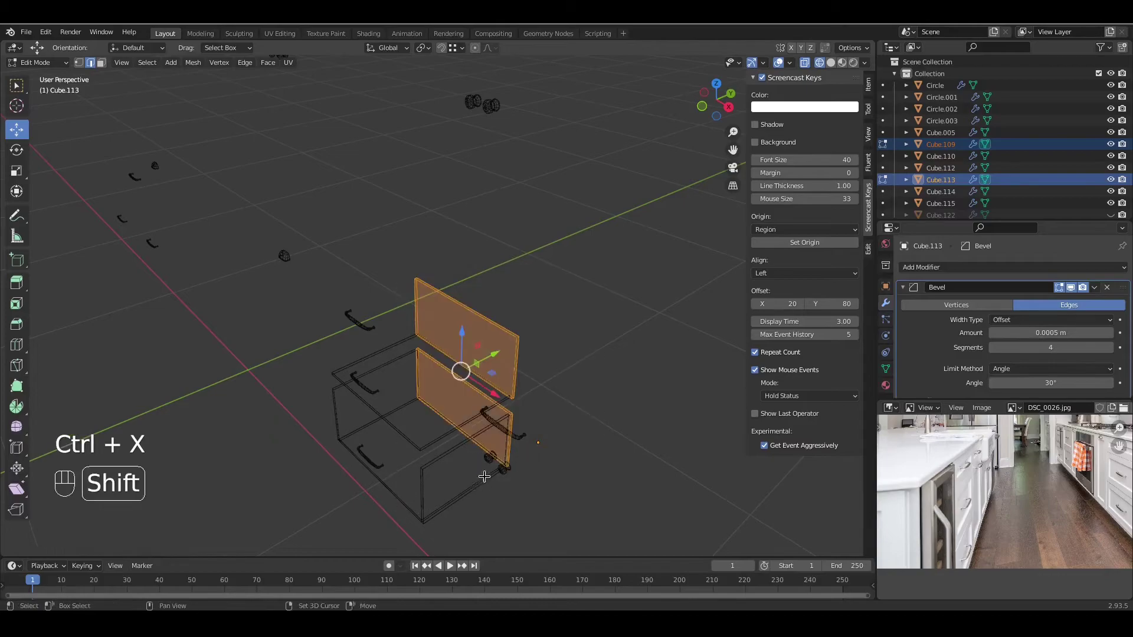
left_click(434, 353, "ctrl")
left_click(451, 358, "shift")
scroll(448, 371, "up", 4)
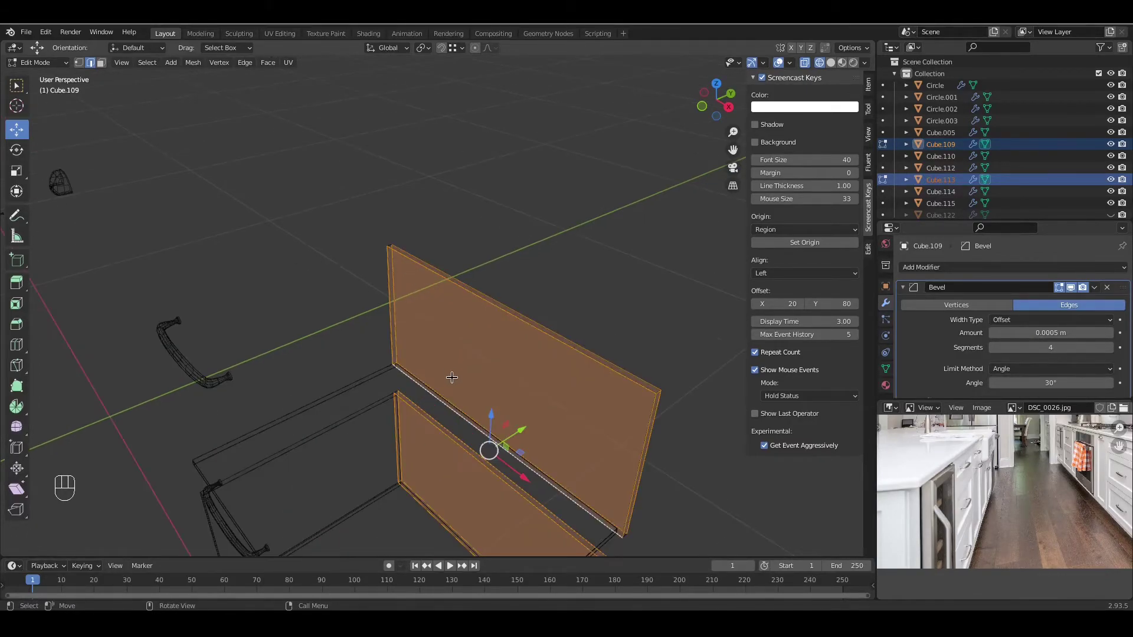
scroll(461, 415, "down", 3)
scroll(464, 389, "down", 3)
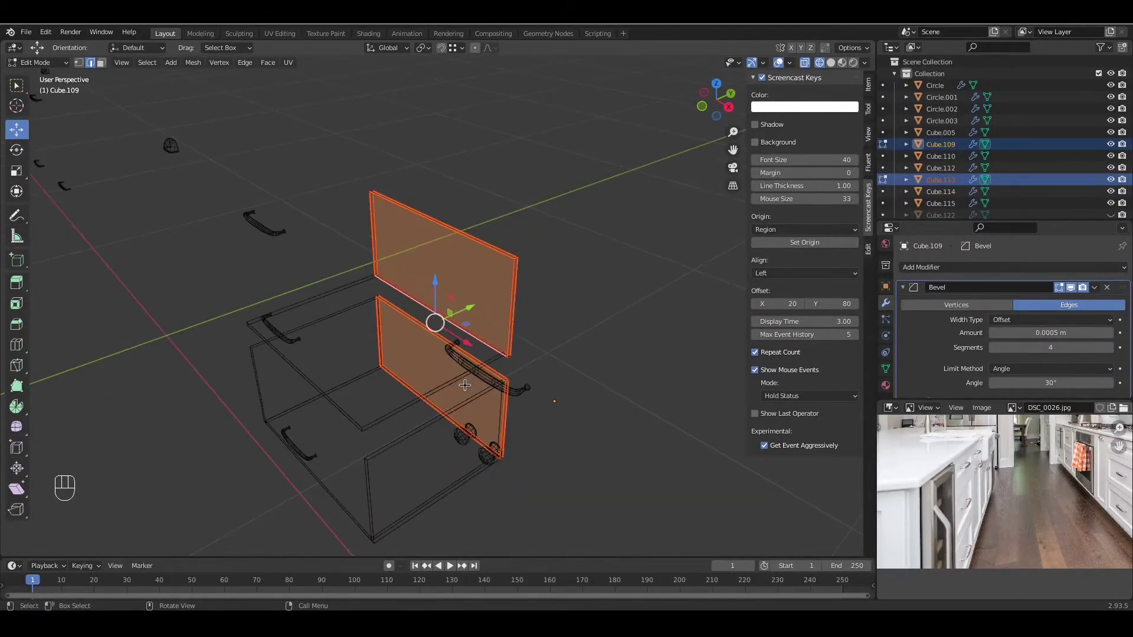
key("Tab")
key("m")
left_click(465, 389)
Step: Mark the edges of the two drawers' bottom panels (Cube.110 and Cube.114) as UV seams and move them to the Lakevista collection
middle_click_drag(392, 435, 458, 415, "shift")
left_click(444, 406, "shift")
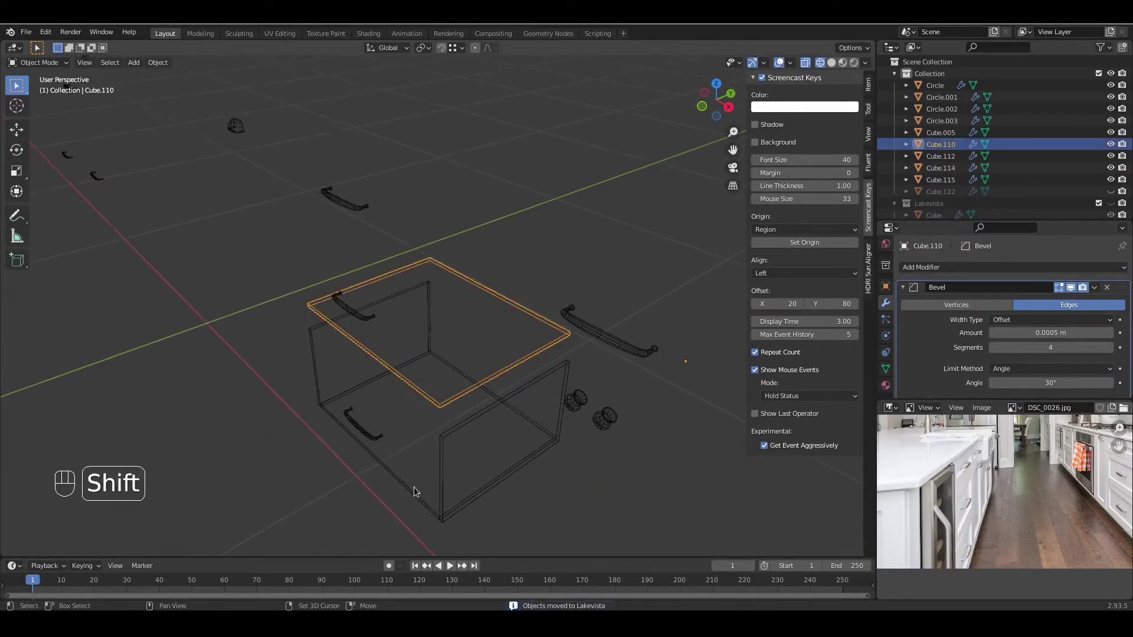
left_click(415, 491, "shift")
key("Tab")
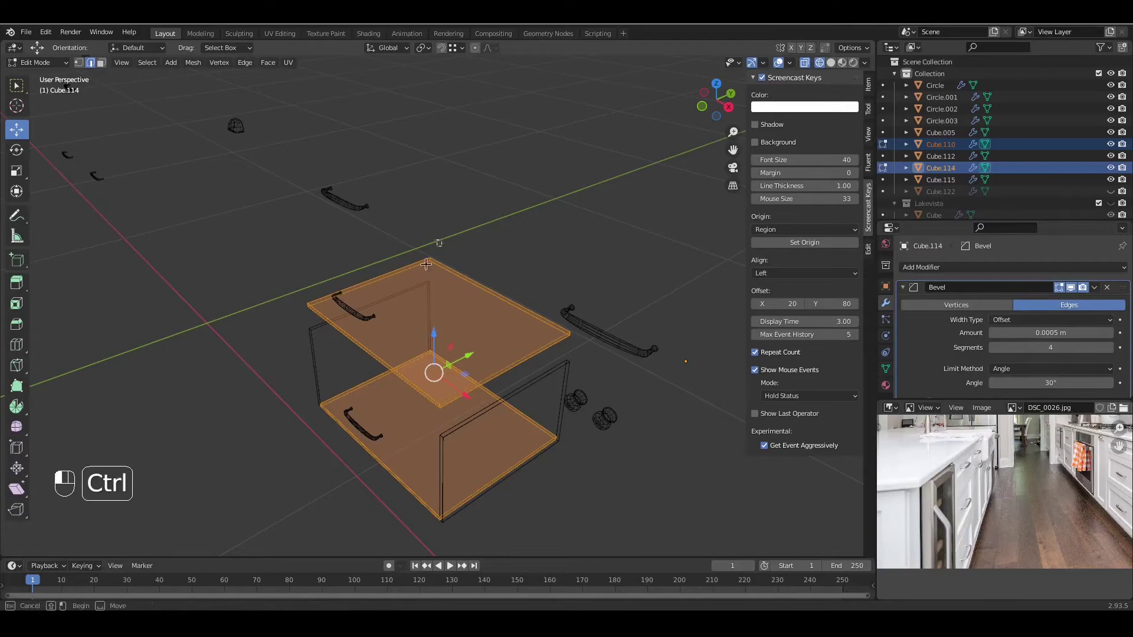
right_click(468, 394)
left_click(467, 394)
key("Tab")
key("Tab")
key("Tab")
key("m")
left_click(487, 405)
Step: Mark the edges of the lowest drawer's two side panels (Cube.112 and Cube.115) as UV seams and move them to the Lakevista collection
left_click(483, 445)
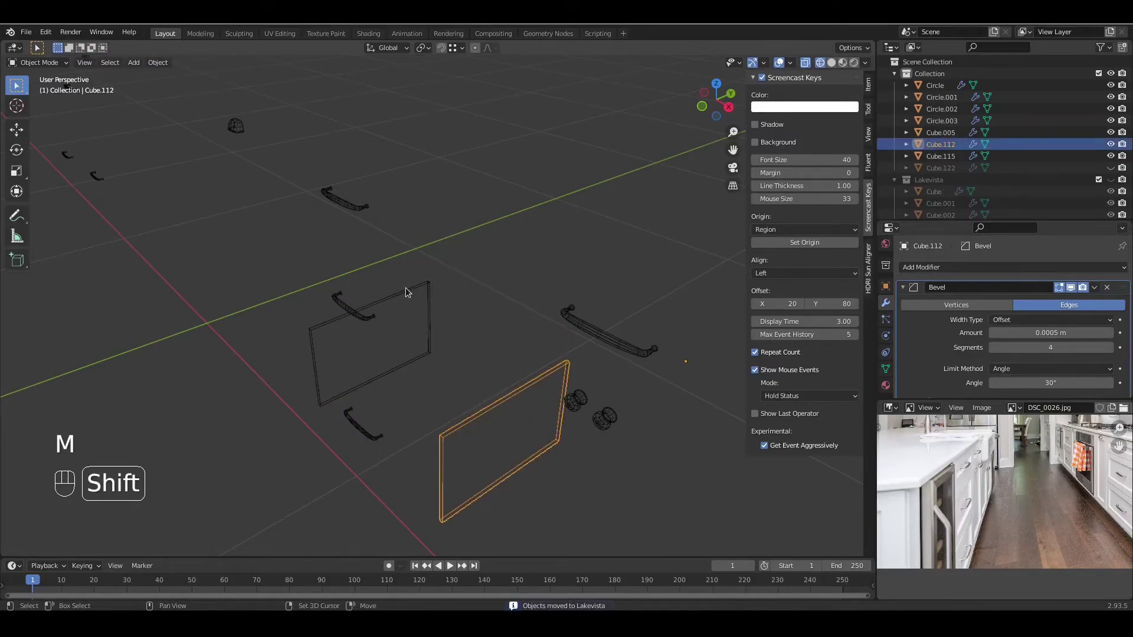
left_click(406, 292, "shift")
key("Tab")
left_click_drag(627, 258, 276, 546)
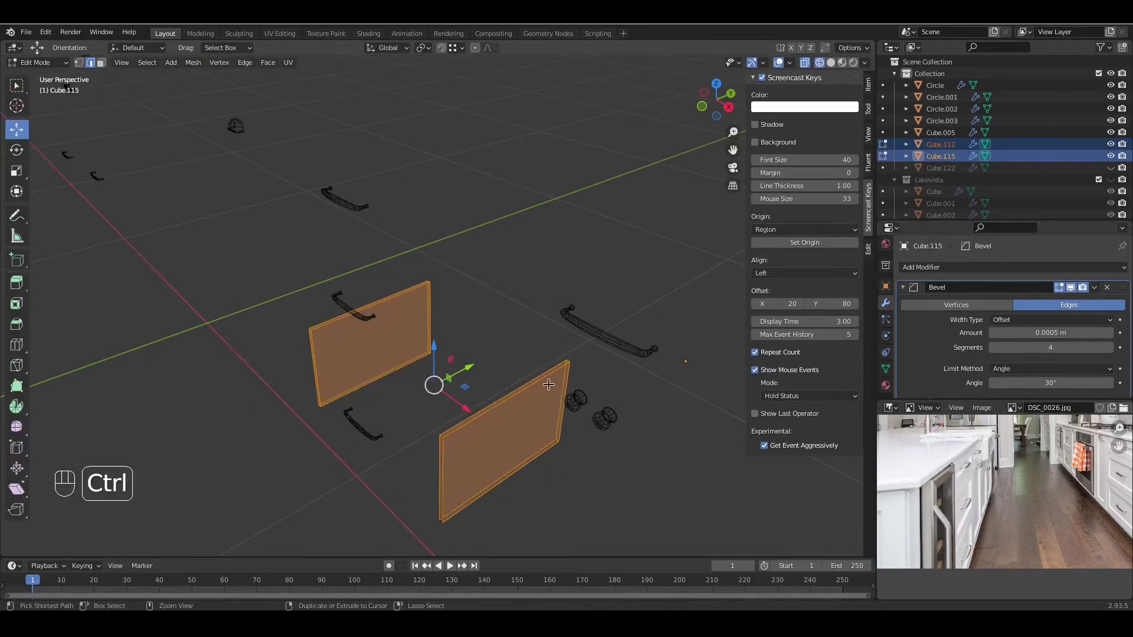
right_click(322, 391)
left_click(322, 390)
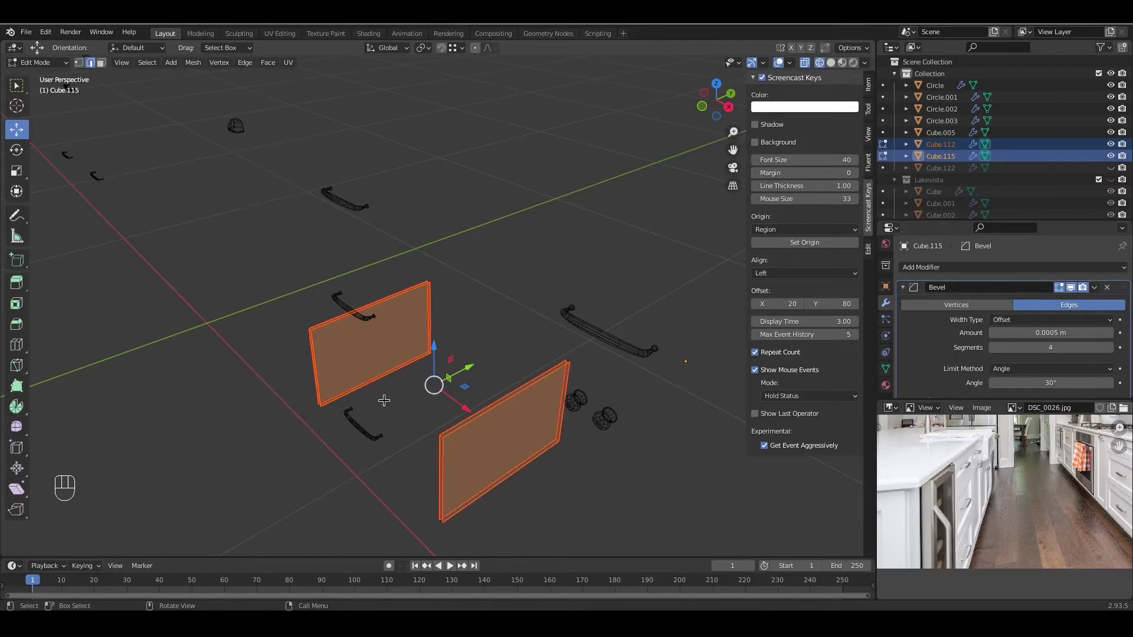
key("Tab")
key("m")
left_click(389, 405)
Step: Unwrap all the remaining handles and knobs together with Smart UV Project at a 66° angle limit and 0 island margin
scroll(394, 406, "down", 6)
middle_click_drag(384, 367, 433, 428, "shift")
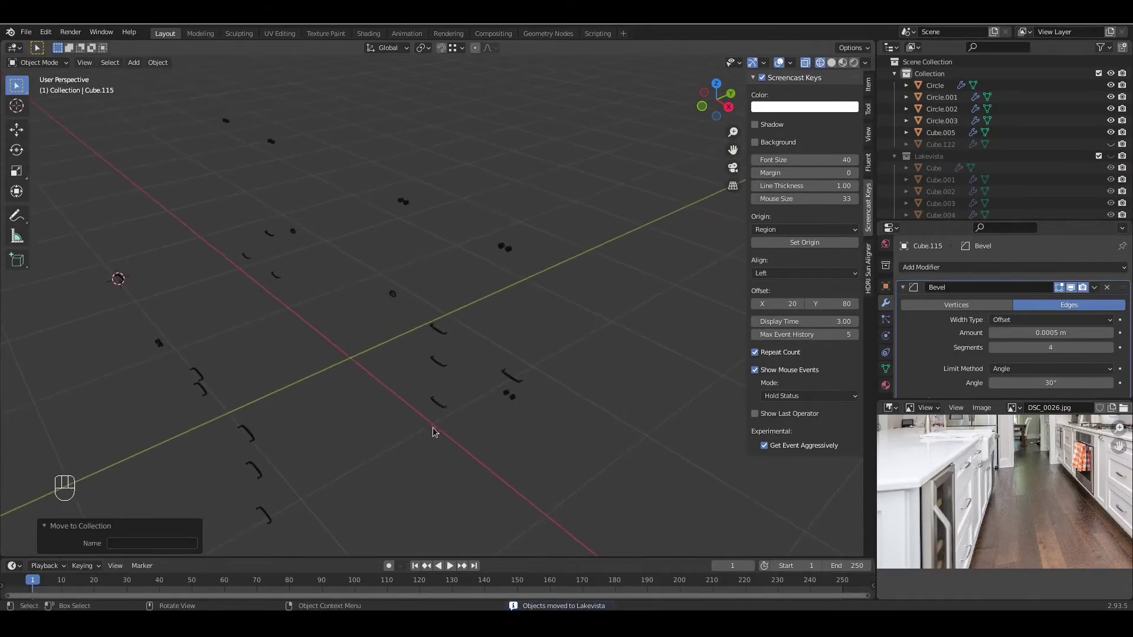
left_click(510, 385)
key("a")
key("Tab")
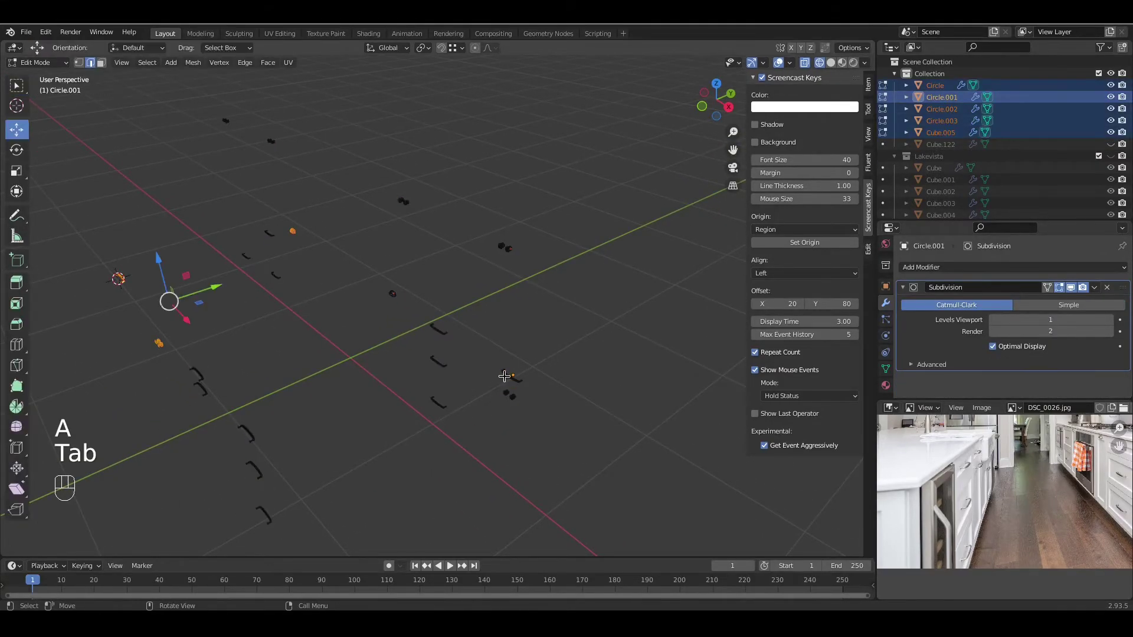
key("a")
key("u")
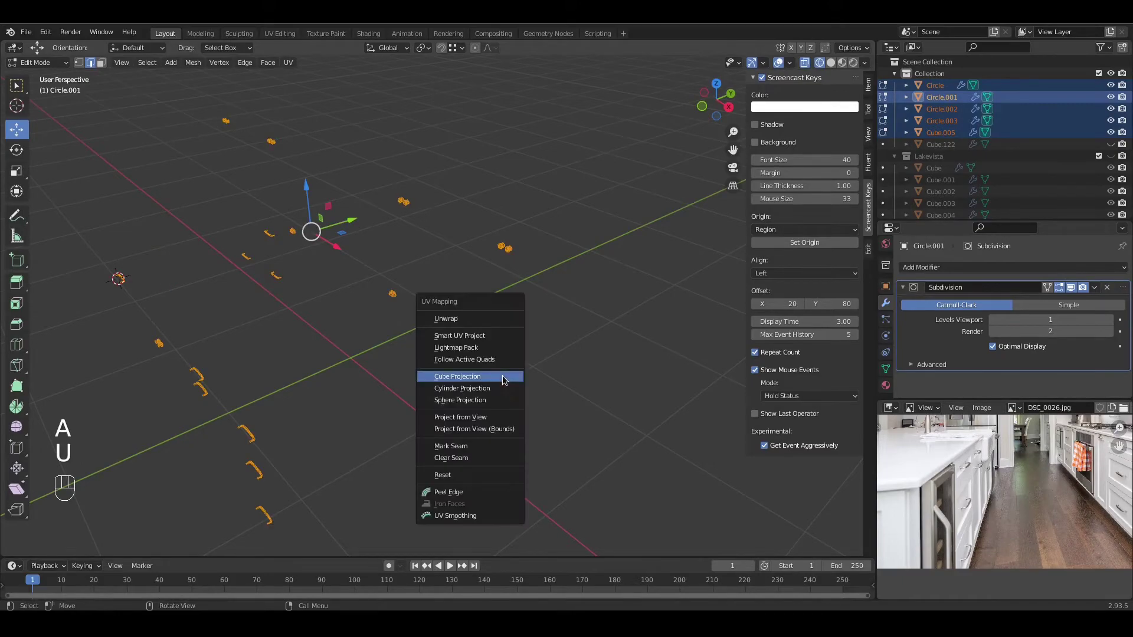
left_click(496, 336)
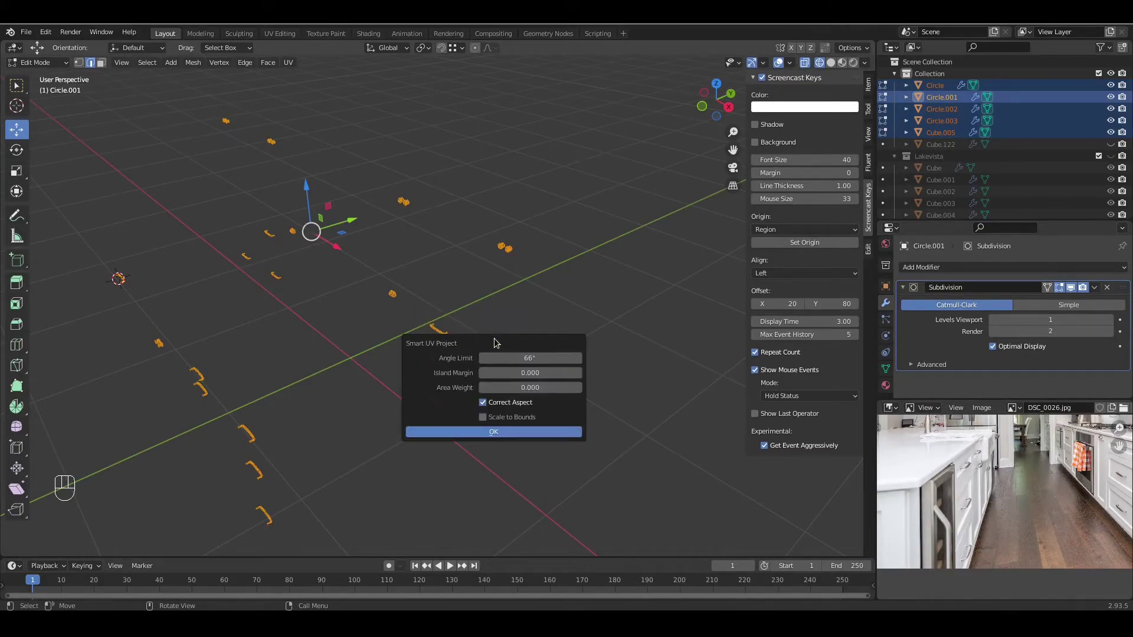
left_click(497, 431)
mouse_move(498, 431)
middle_mouse_down("shift")
mouse_move(507, 439)
mouse_move(493, 448)
middle_mouse_up("shift")
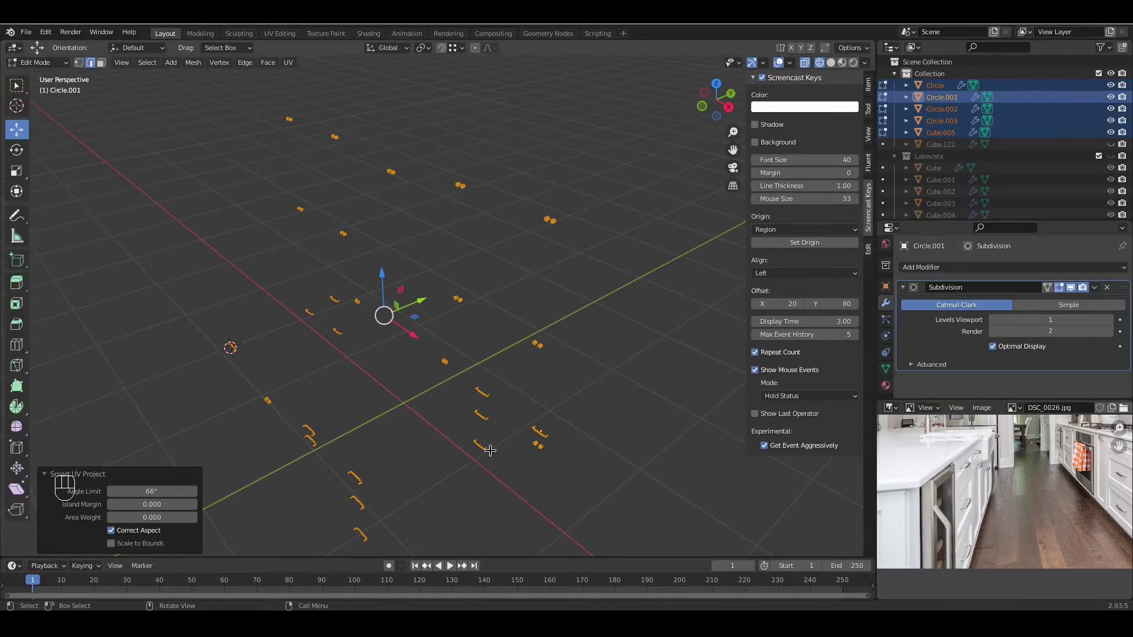
Step: Separate all the handle and knob meshes into individual objects by loose parts
key("Tab")
key("Tab")
key("a")
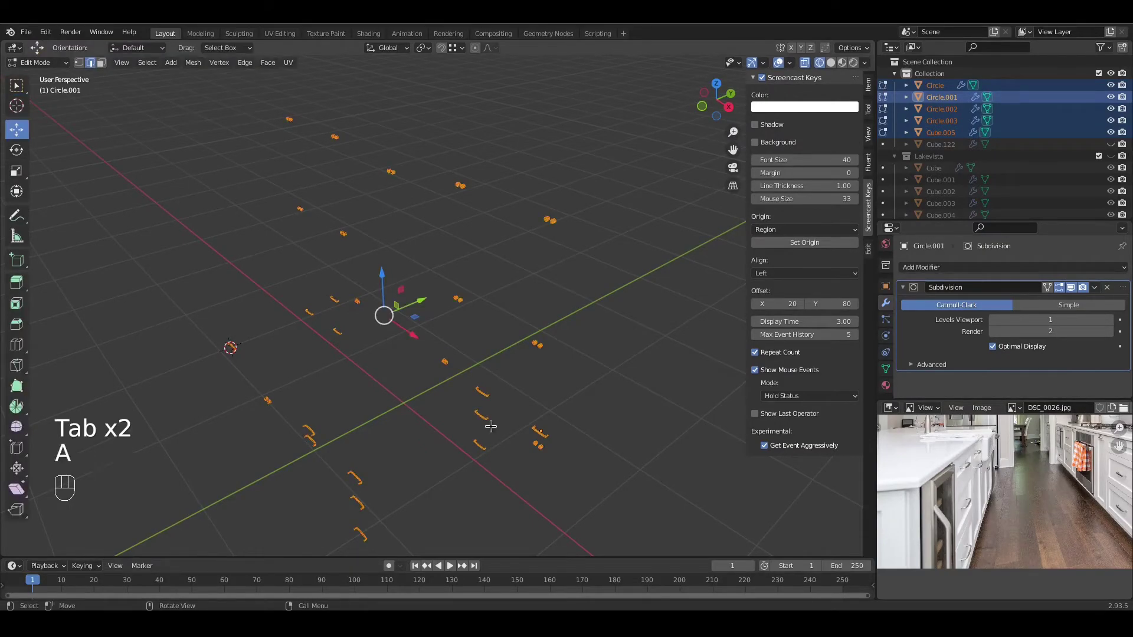
key("p")
left_click(487, 421)
scroll(507, 414, "up", 4)
middle_click_drag(487, 458, 497, 407, "shift")
scroll(474, 379, "down", 5)
key("Tab")
Step: Switch the viewport to solid shading and move all the separated handles and knobs to the Lakevista collection
left_click(473, 366)
scroll(487, 402, "up", 5)
key("shift+z")
left_click(537, 424)
scroll(537, 424, "down", 4)
left_click_drag(610, 118, 247, 499)
key("m")
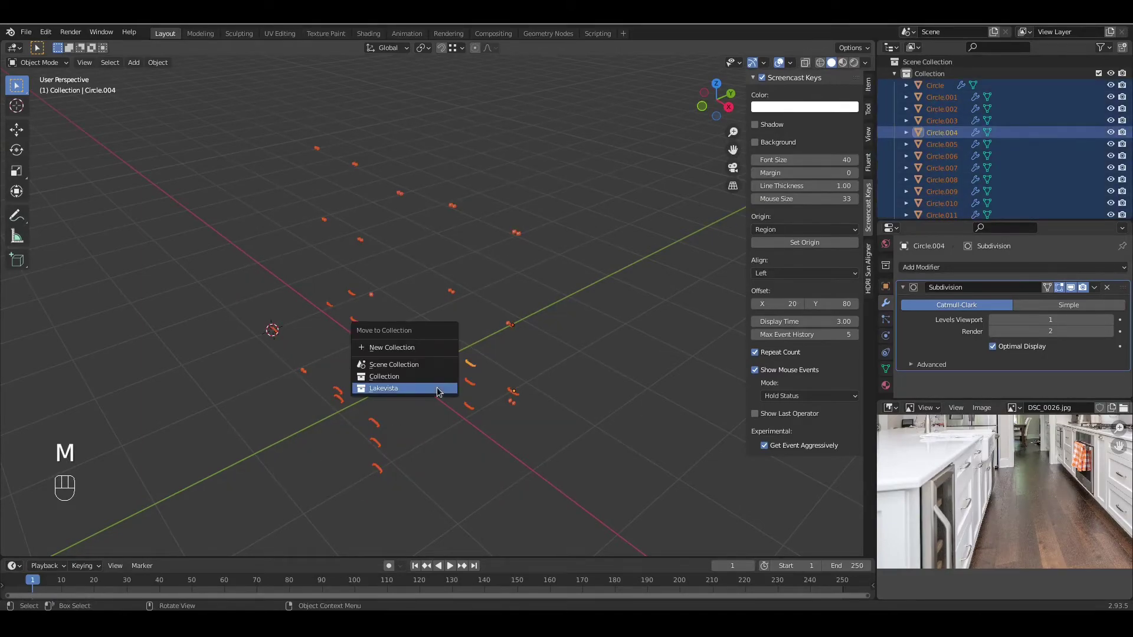
left_click(437, 389)
Step: Show the Lakevista collection to check the kitchen, and hide it again to isolate the hidden drawer bottom panel (Cube.122)
left_click(1111, 97)
left_click(942, 86)
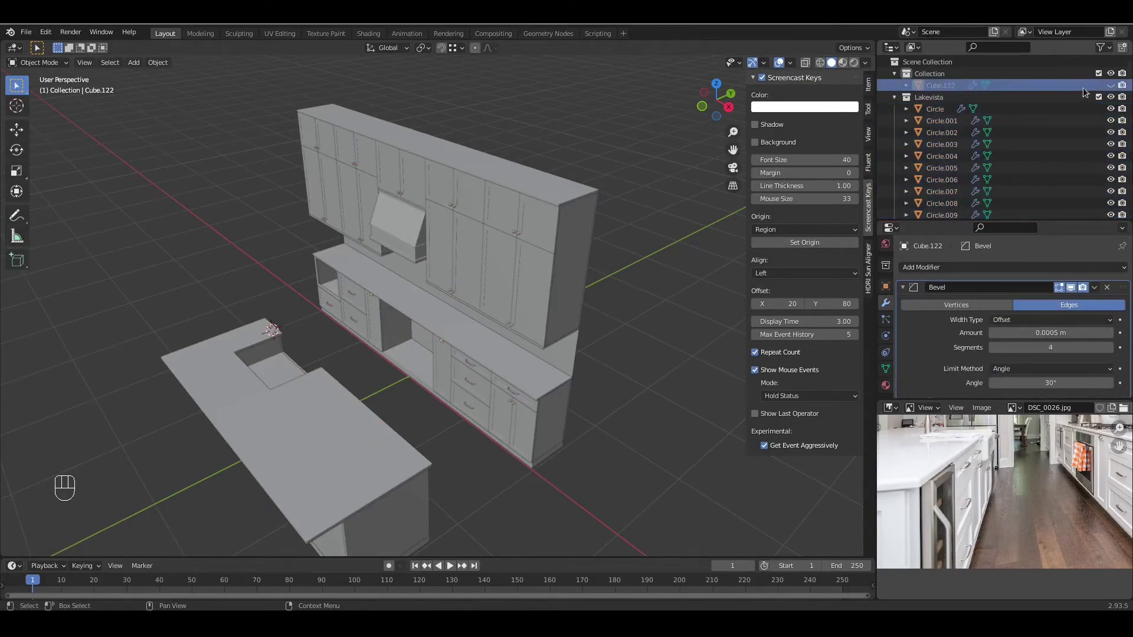
left_click(1111, 97)
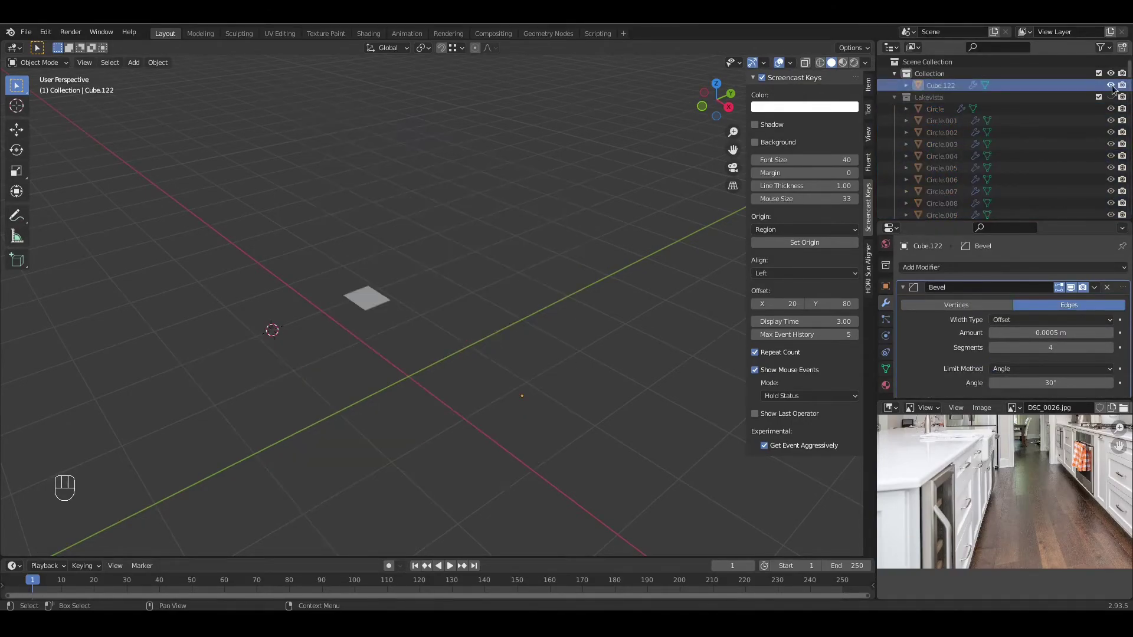
Step: Move the drawer bottom panel Cube.122 to the Lakevista collection
scroll(480, 303, "up", 6)
key("Tab")
key("Tab")
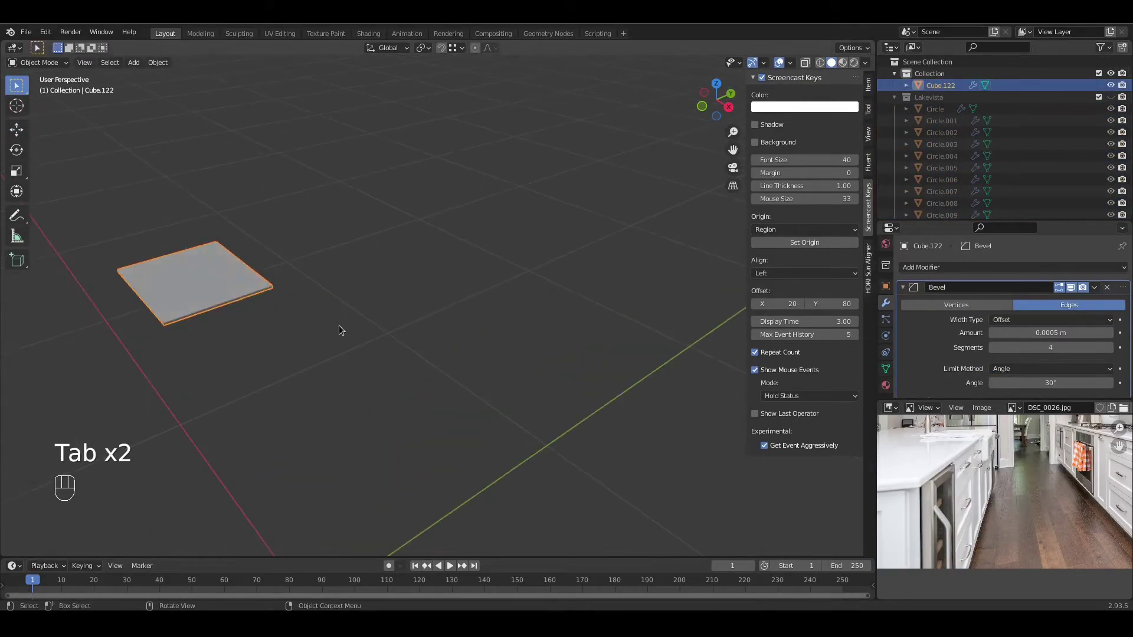
key("m")
left_click(340, 331)
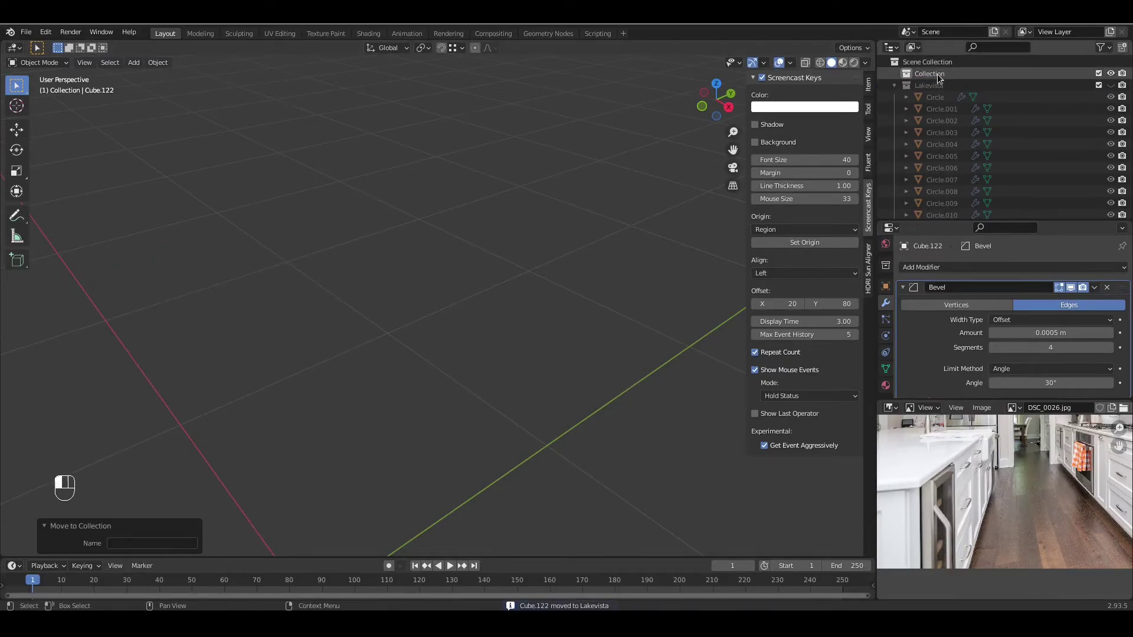
Step: Delete the empty Collection and show the Lakevista collection with the whole kitchen
right_click(939, 78)
left_click(817, 140)
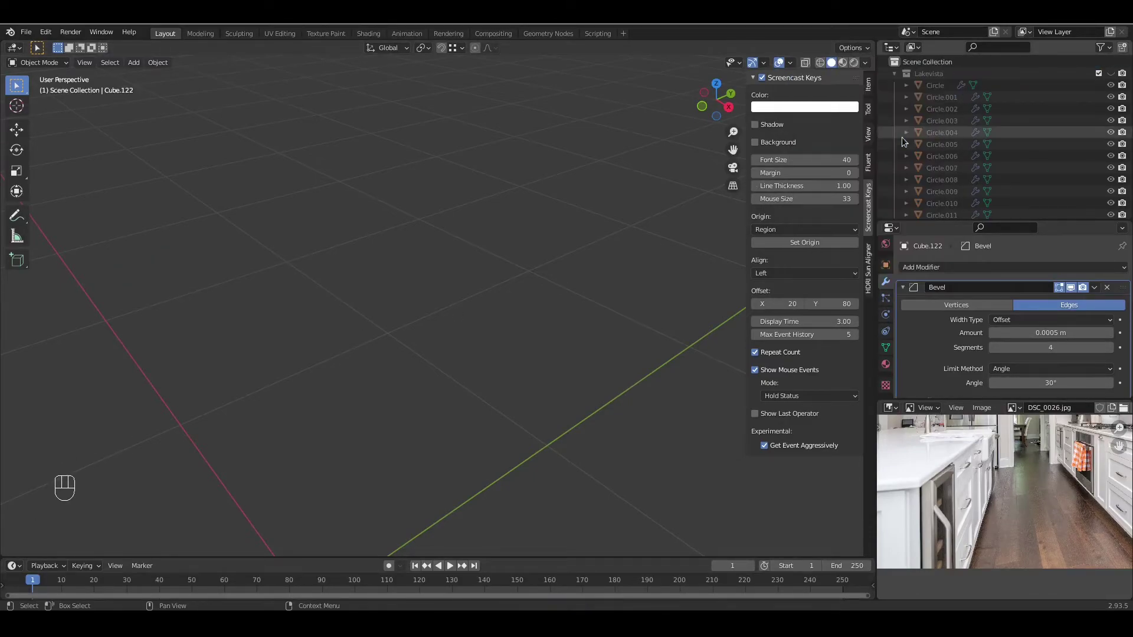
left_click(1111, 73)
scroll(554, 307, "down", 7)
middle_click_drag(531, 322, 511, 352)
Step: In the UV Editing workspace, select all kitchen objects and unwrap their entire geometry along the marked seams
left_click(279, 33)
middle_click_drag(755, 330, 739, 387)
scroll(726, 350, "down", 5)
key("Tab")
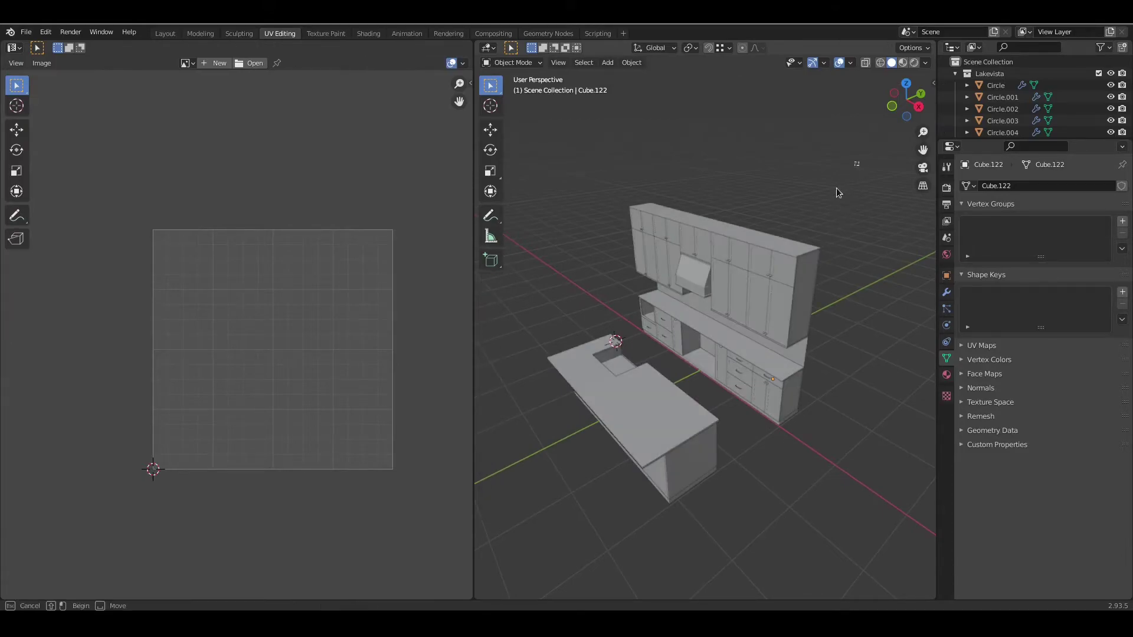
left_click_drag(853, 165, 537, 522)
key("Tab")
key("a")
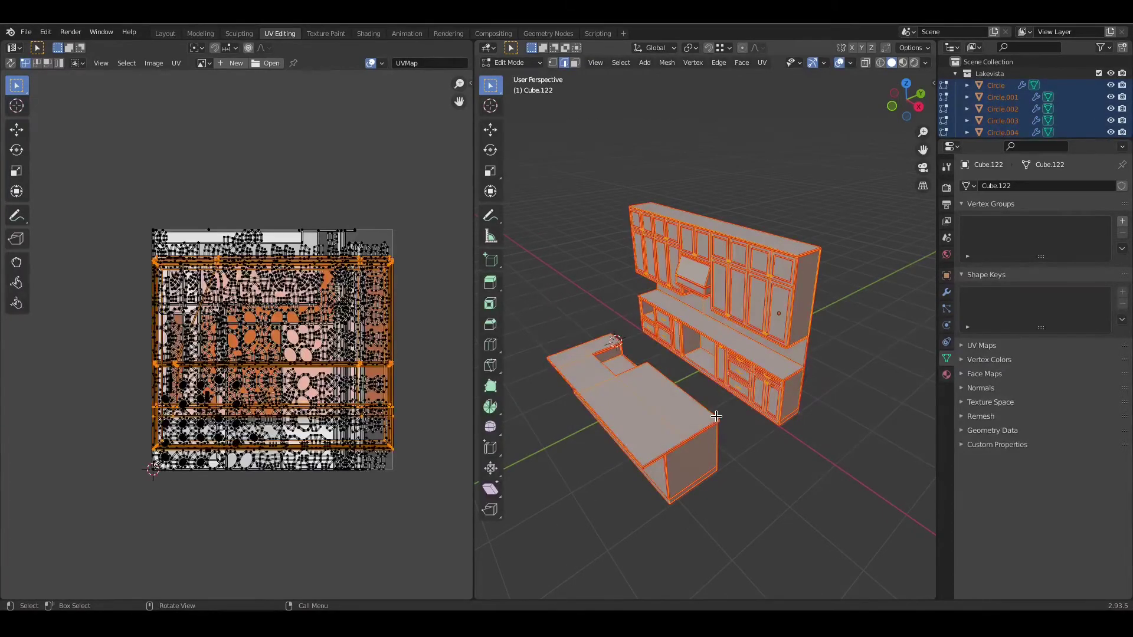
key("u")
left_click(725, 357)
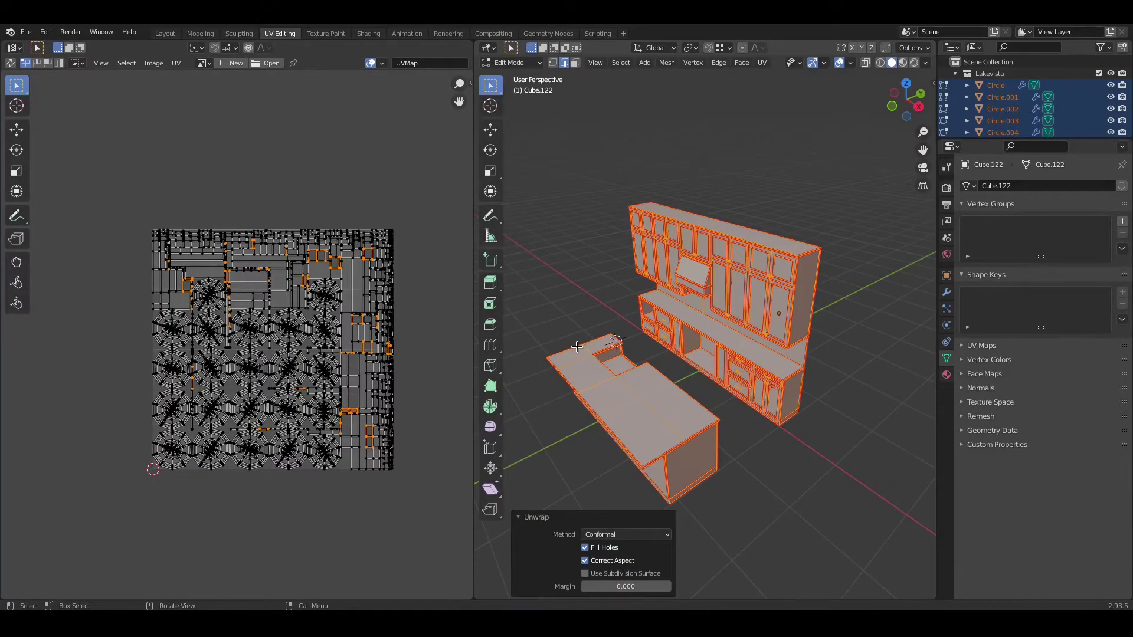
Step: Select all UV islands, average their scale, and pack them into the UV square
left_click_drag(416, 201, 141, 503)
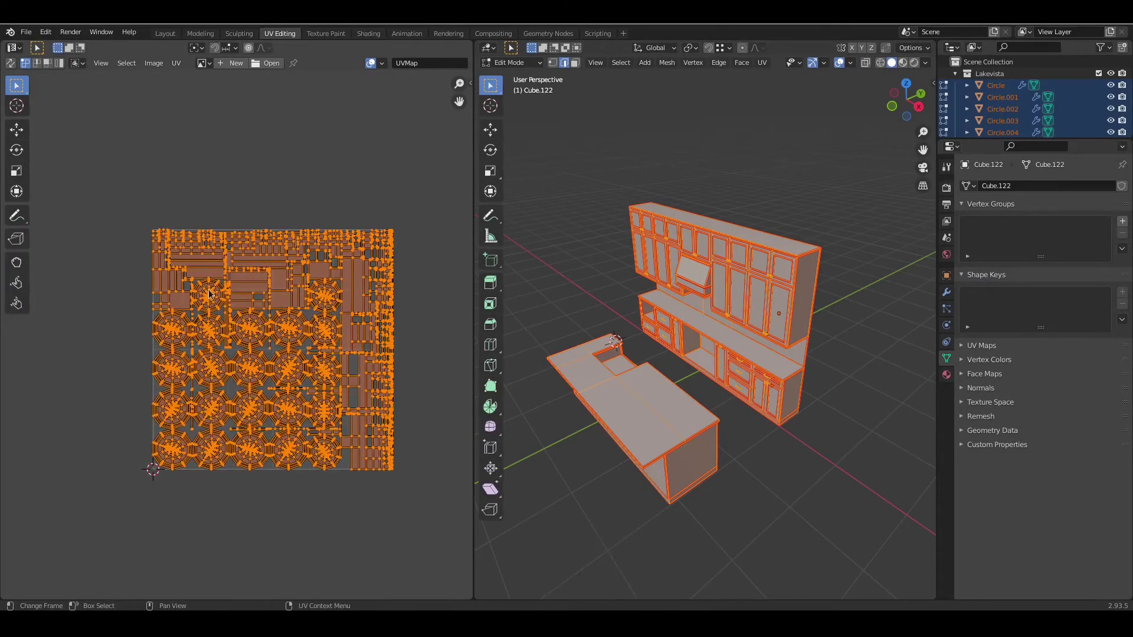
left_click(177, 63)
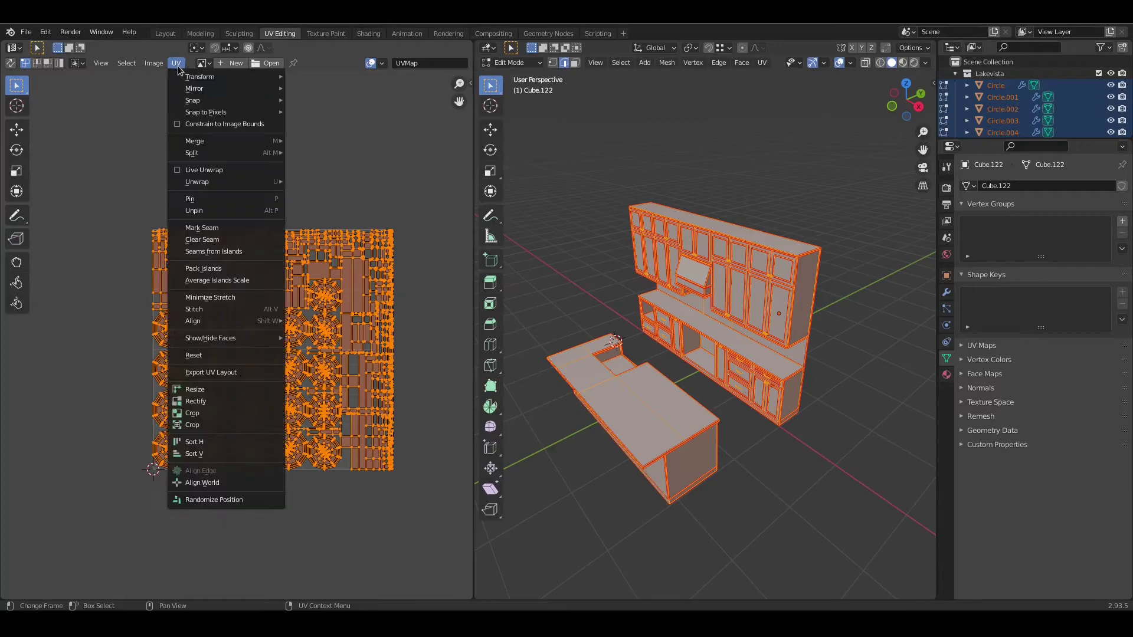
left_click(255, 279)
left_click(176, 63)
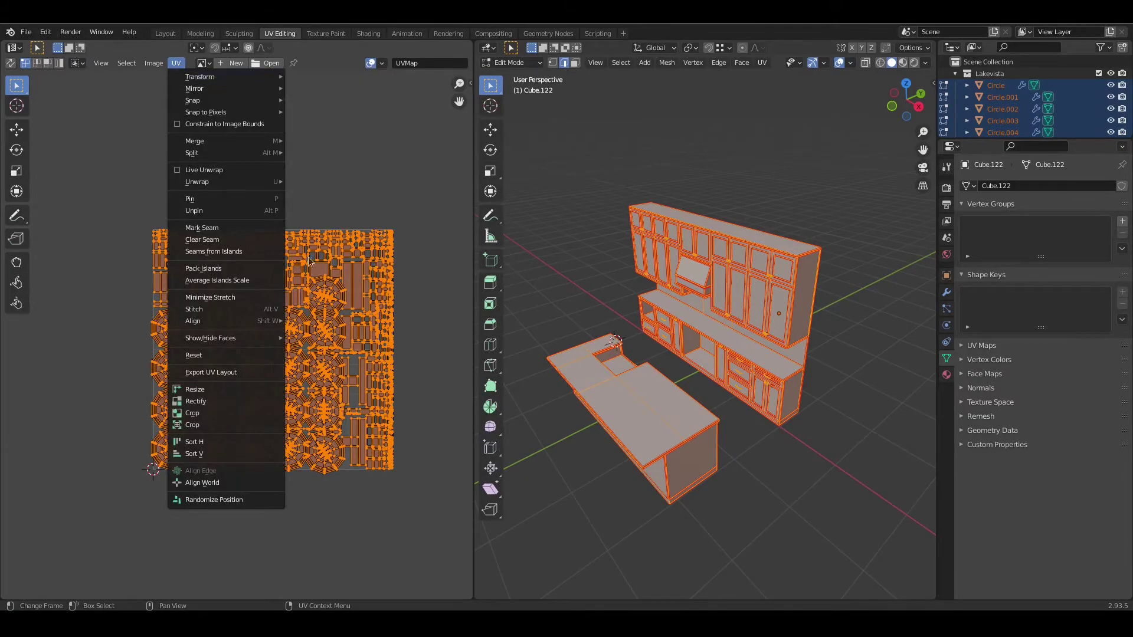
left_click(176, 63)
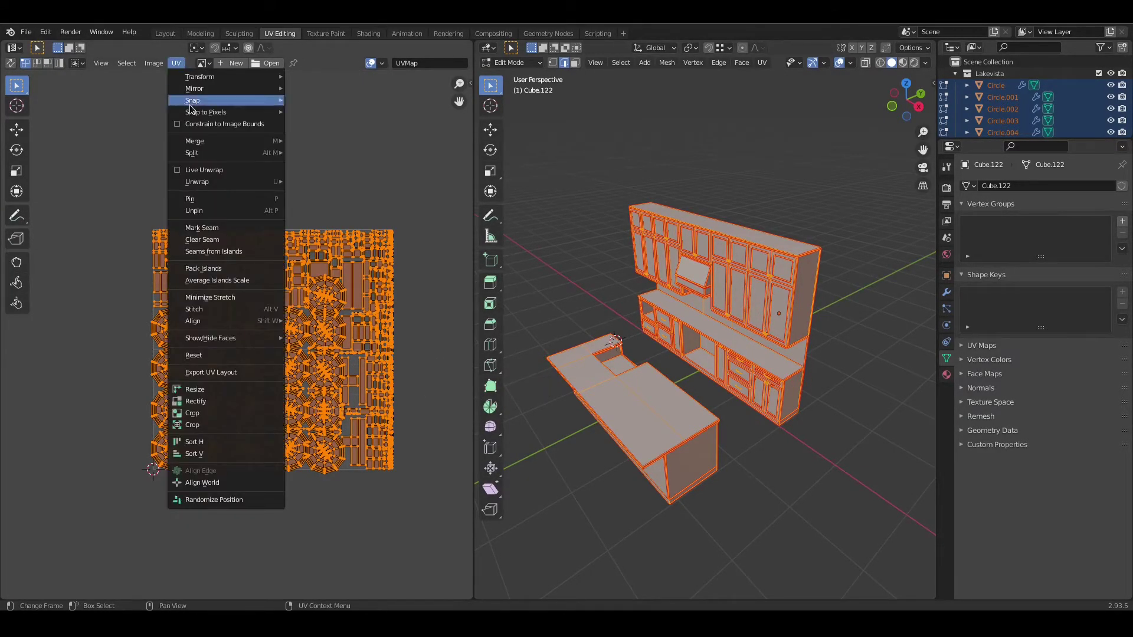
left_click(223, 270)
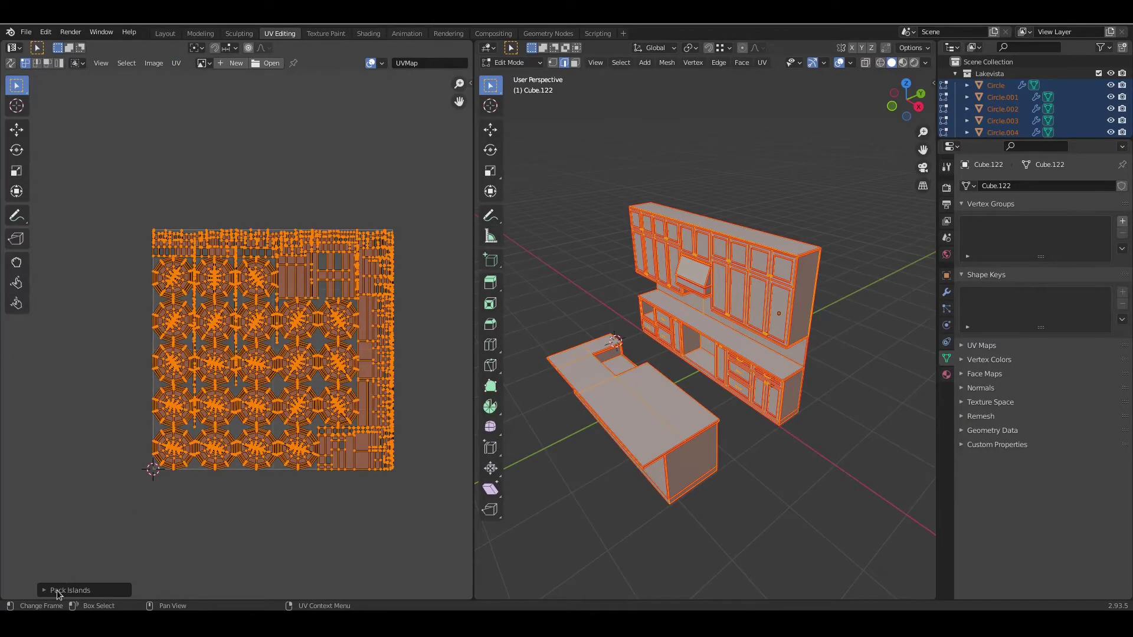
Step: Set the Pack Islands margin to 0.005
left_click(57, 590)
left_click_drag(144, 585, 151, 585)
left_click(121, 585)
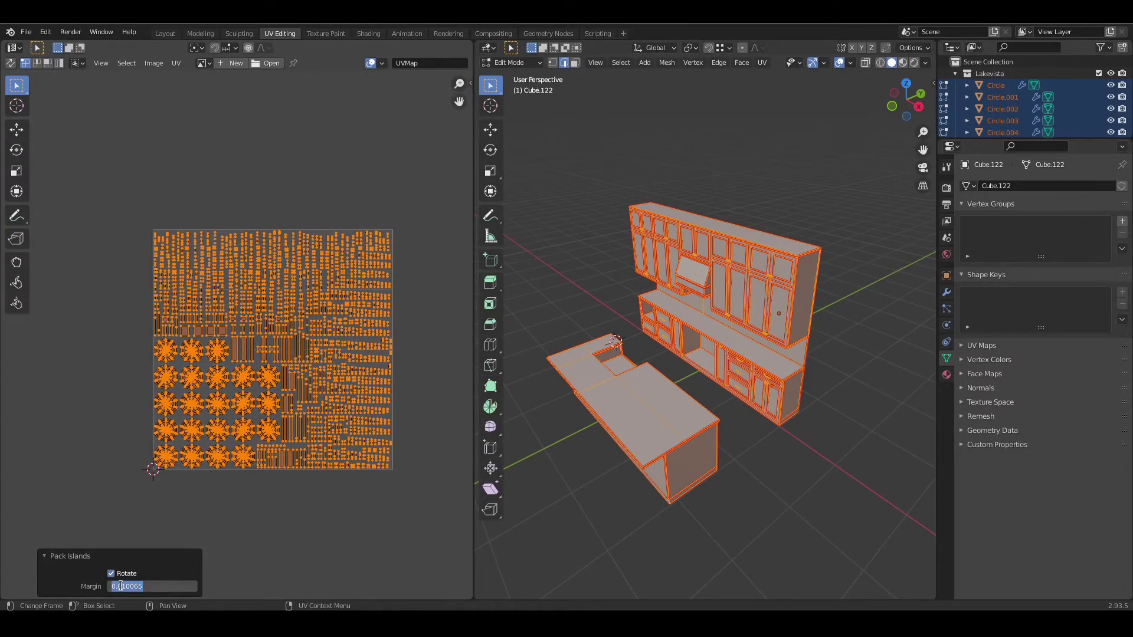
key("Return")
left_click(128, 586)
key("Return")
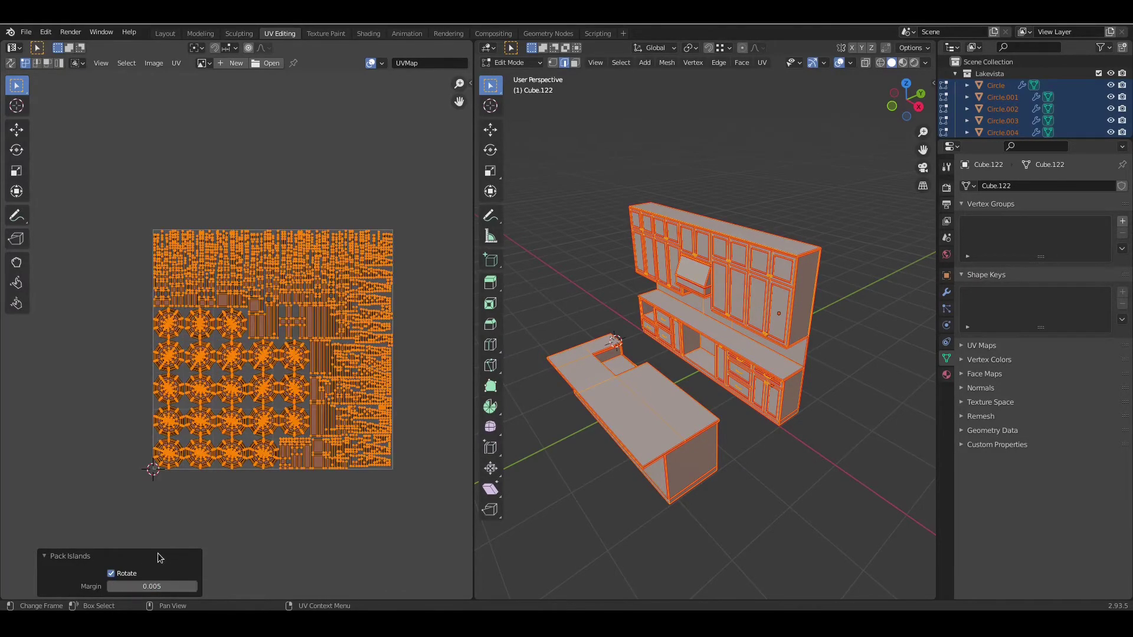
Step: Select one lower cabinet door knob with its linked geometry to examine its island in the UV layout
scroll(726, 383, "up", 5)
middle_click_drag(785, 431, 754, 419)
left_click(717, 415)
key("l")
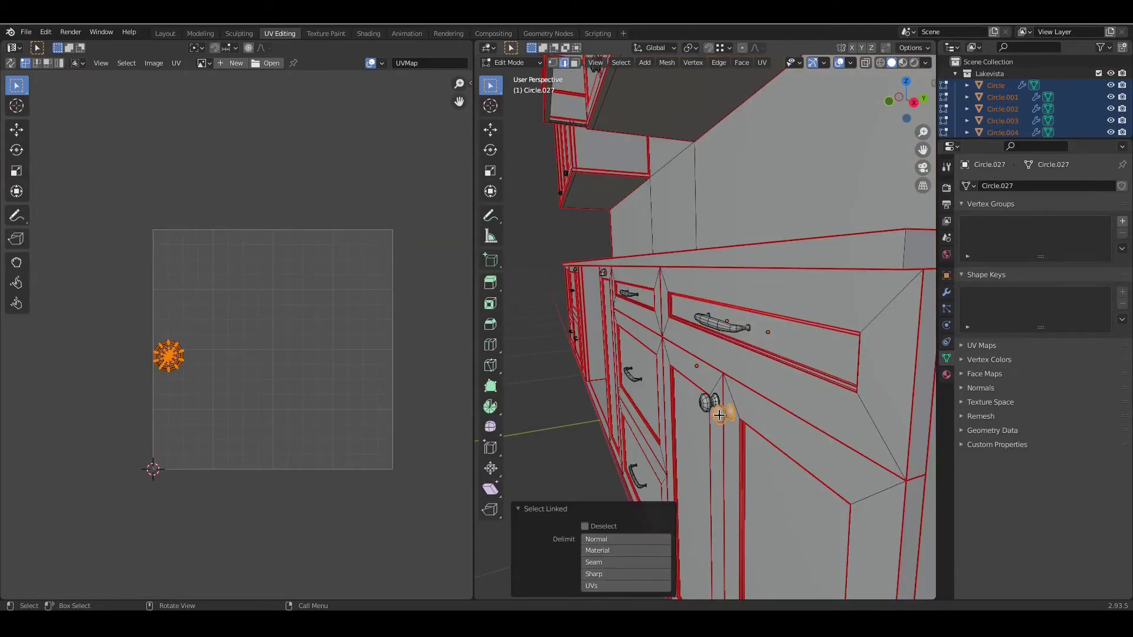
Step: Reselect the entire kitchen geometry, average the UV islands' scale again, and return to Object Mode
scroll(720, 413, "down", 10)
key("a")
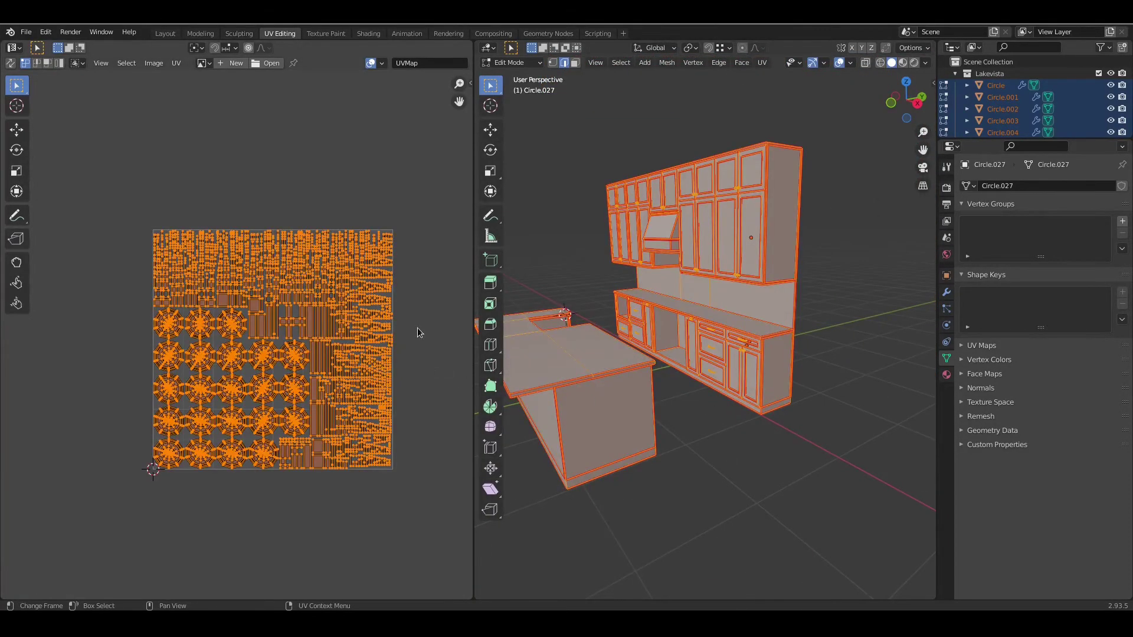
left_click(176, 63)
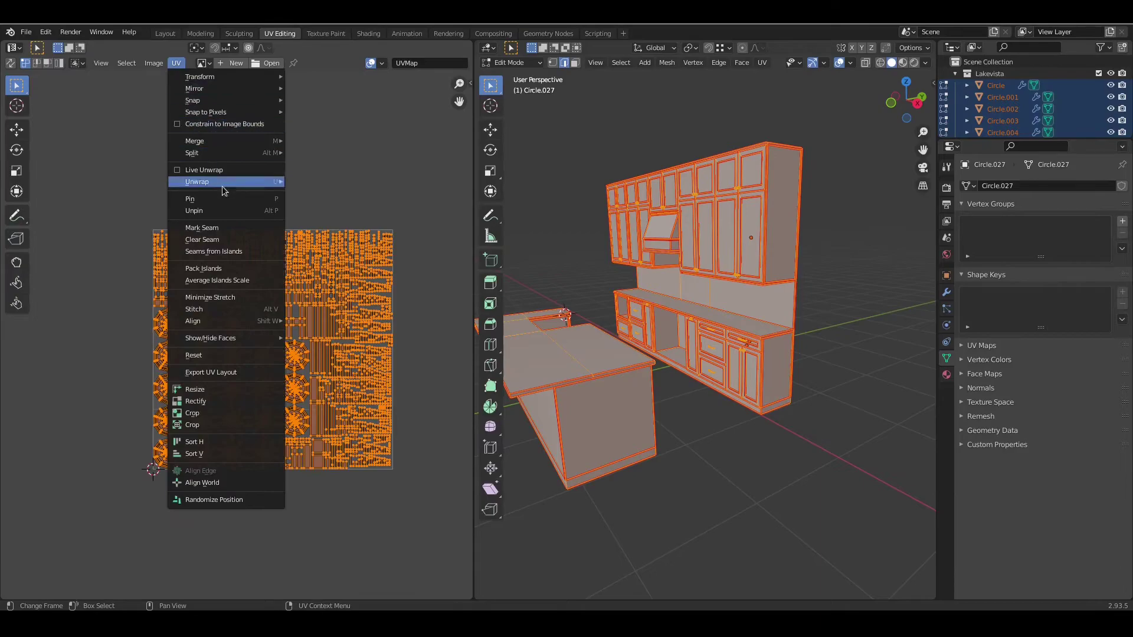
left_click(236, 281)
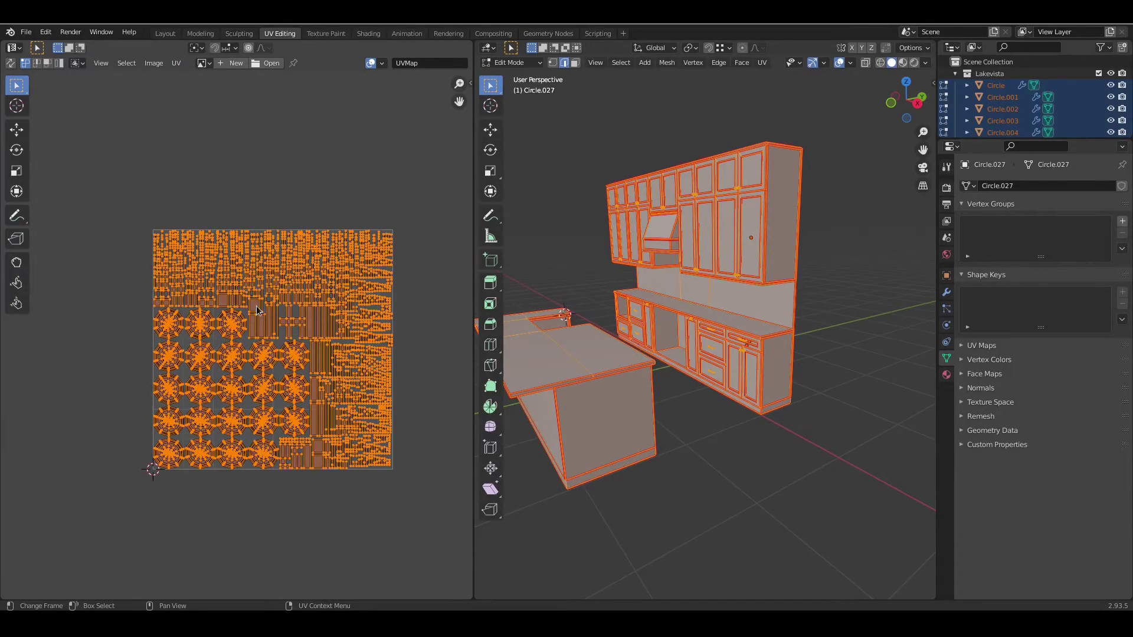
scroll(345, 345, "up", 3)
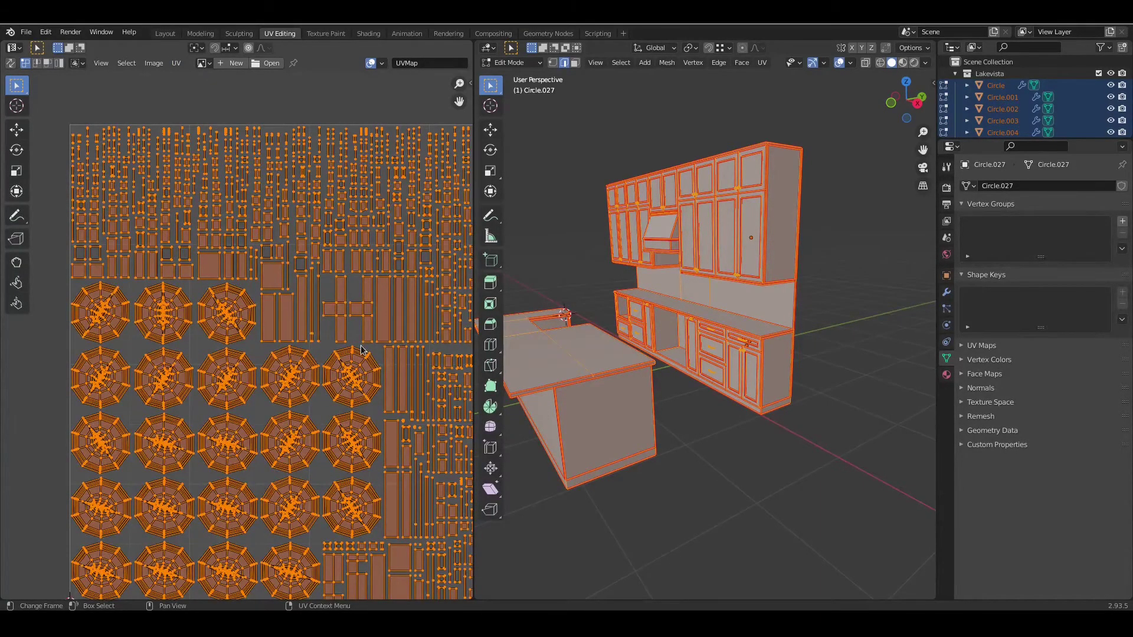
middle_click_drag(792, 447, 784, 461)
scroll(783, 462, "up", 4)
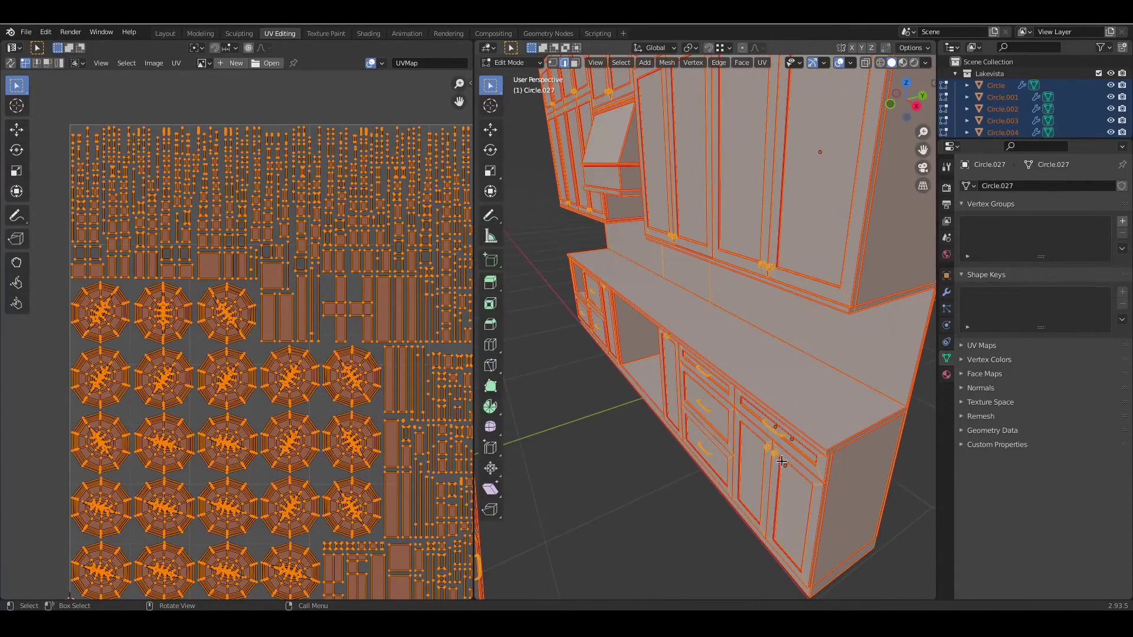
key("Tab")
left_click(774, 455)
left_click(773, 455)
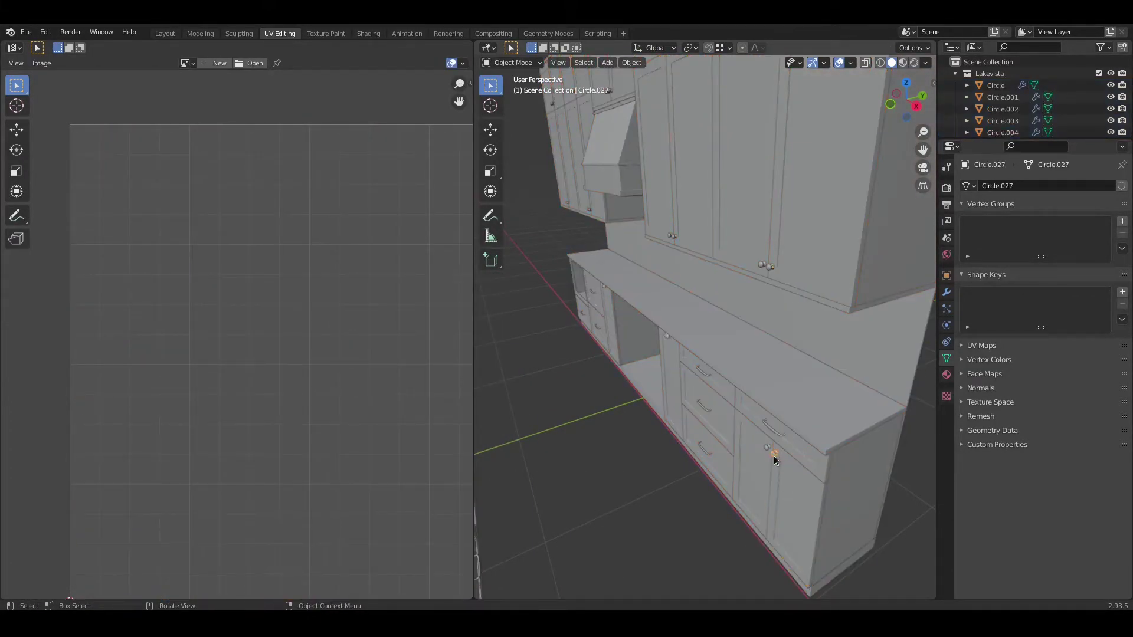
left_click(664, 334)
key("h")
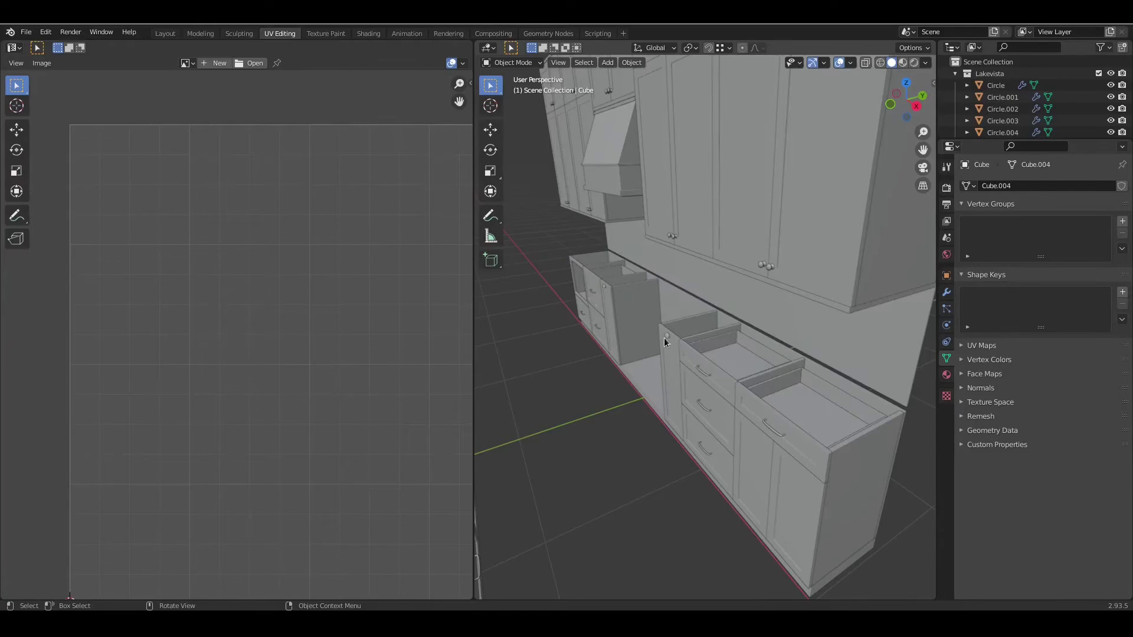
key("alt+h")
Step: Hide the first group of handles and knobs on the wall-side base cabinets
scroll(677, 354, "up", 3)
left_click(838, 411)
left_click(682, 411, "shift")
left_click(674, 327, "shift")
left_click(626, 294, "shift")
key("h")
Step: Hide the drawer handles and door knob on the base cabinets at the other side of the appliance opening
middle_click_drag(594, 346, 758, 358)
left_click(733, 317)
left_click(643, 401, "shift")
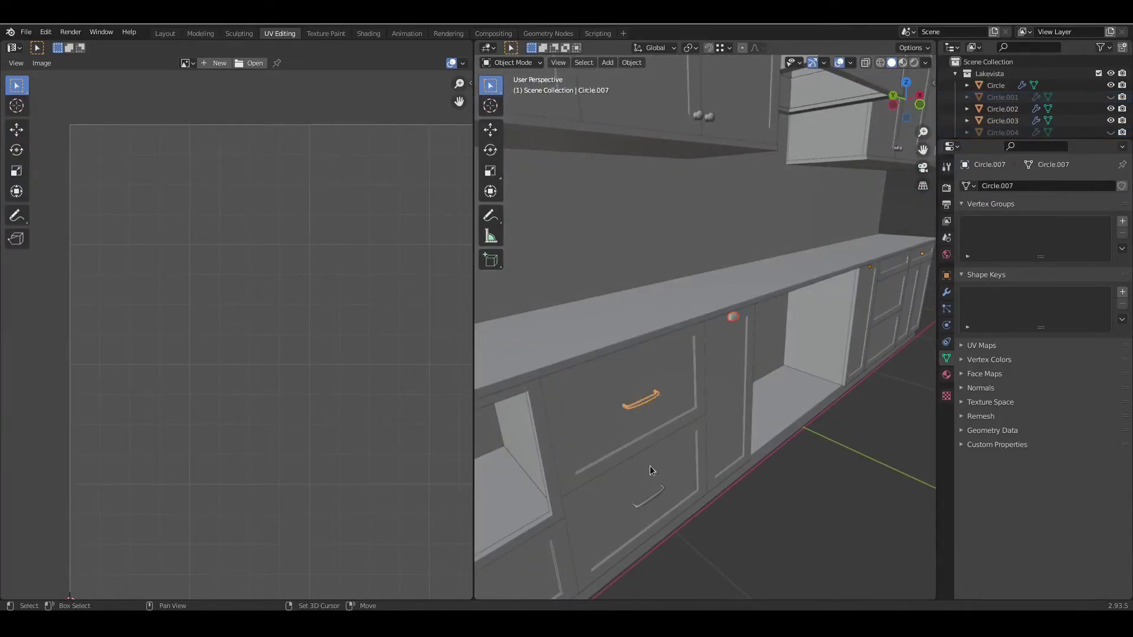
middle_click_drag(654, 502, 633, 378)
left_click(744, 446, "shift")
key("h")
Step: Hide the knobs on the upper wall cabinets around the range hood
left_click(621, 381, "shift")
left_click(779, 315, "shift")
key("h")
middle_click_drag(800, 335, 625, 359)
scroll(625, 359, "up", 3)
left_click(520, 310, "shift")
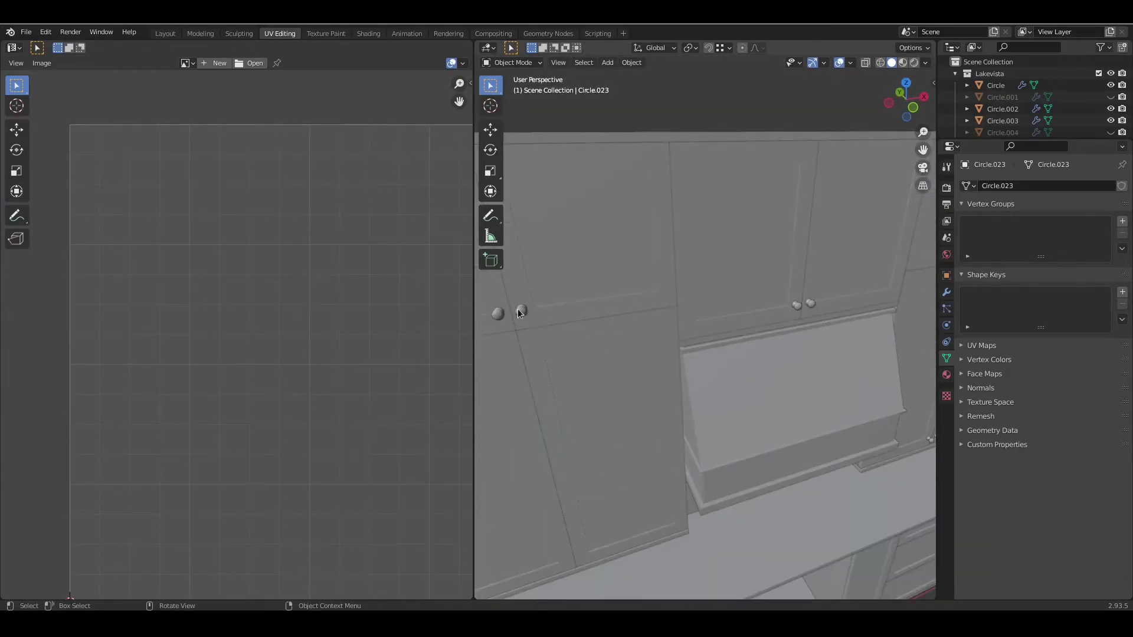
left_click(796, 306, "shift")
middle_click_drag(830, 334, 695, 339)
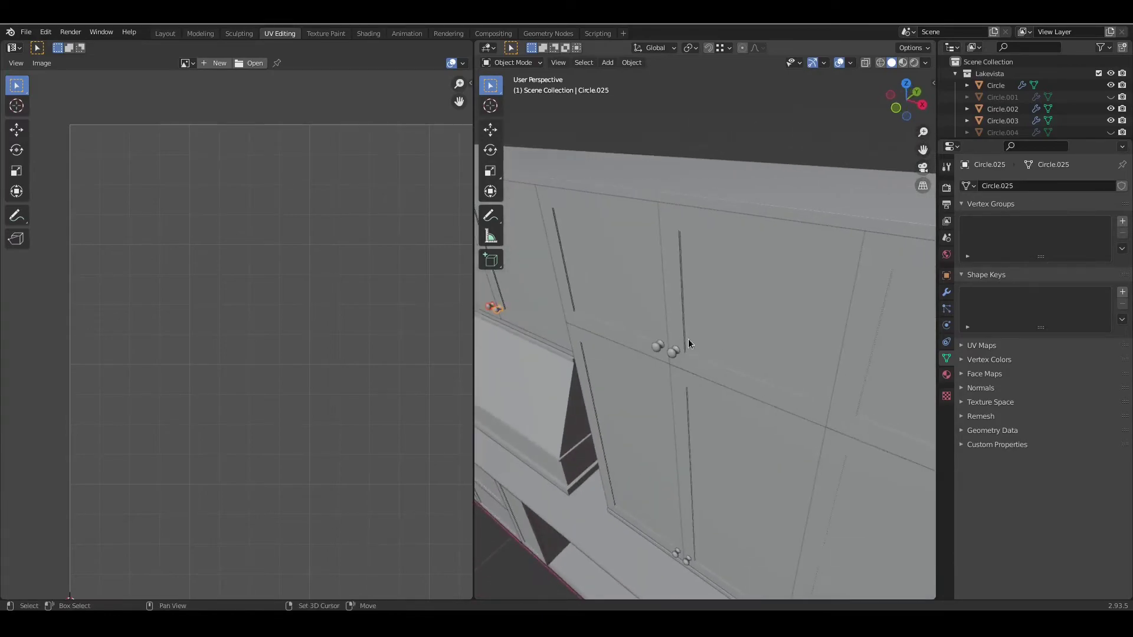
key("alt+a")
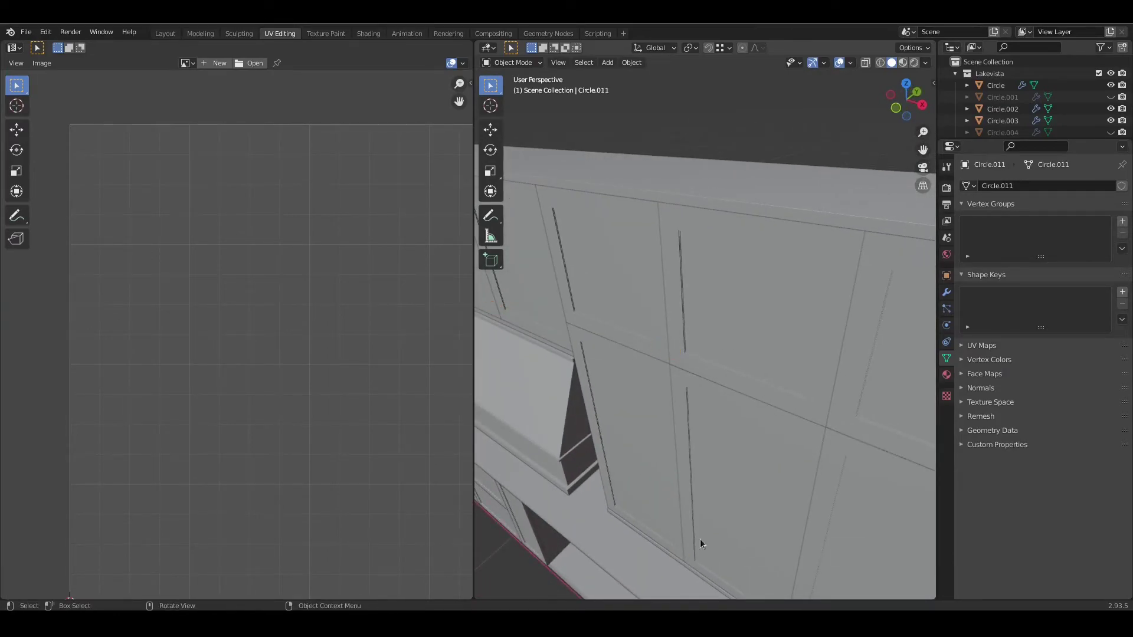
Step: Hide the remaining pair of knobs along the upper wall cabinets
scroll(641, 437, "up", 3)
middle_click_drag(678, 471, 660, 325, "shift")
left_click(646, 448, "shift")
left_click(632, 445, "shift")
key("h")
scroll(633, 451, "down", 5)
Step: Hide all the drawer and panel handles on the kitchen island
middle_click_drag(632, 450, 657, 416, "shift")
left_click(650, 394)
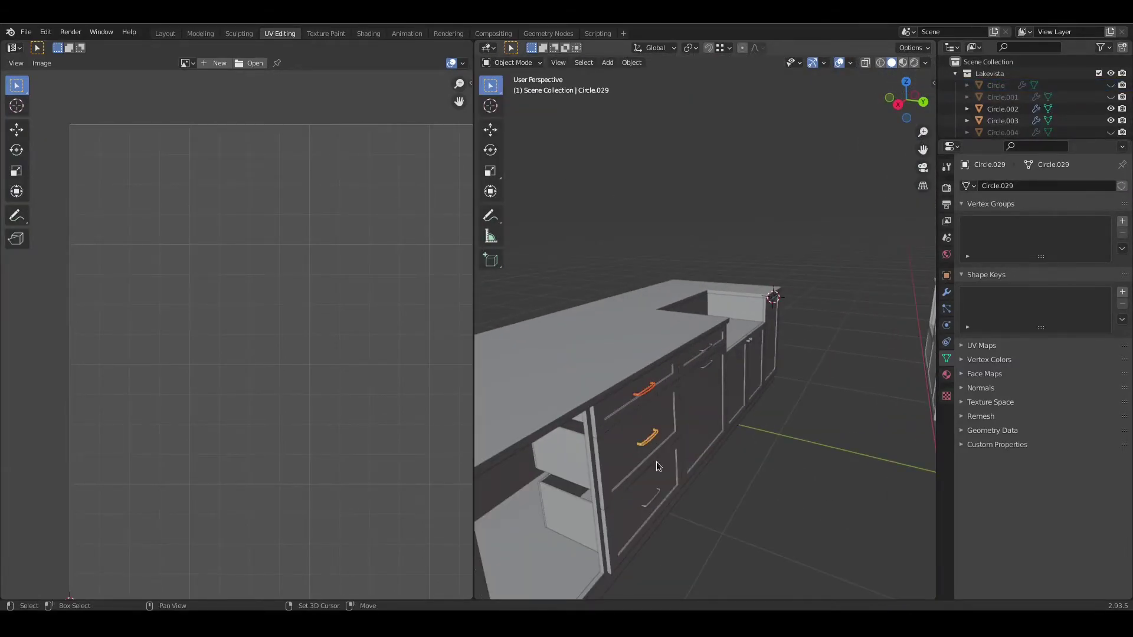
left_click(651, 497, "shift")
left_click(710, 365, "shift")
left_click(709, 348, "shift")
key("h")
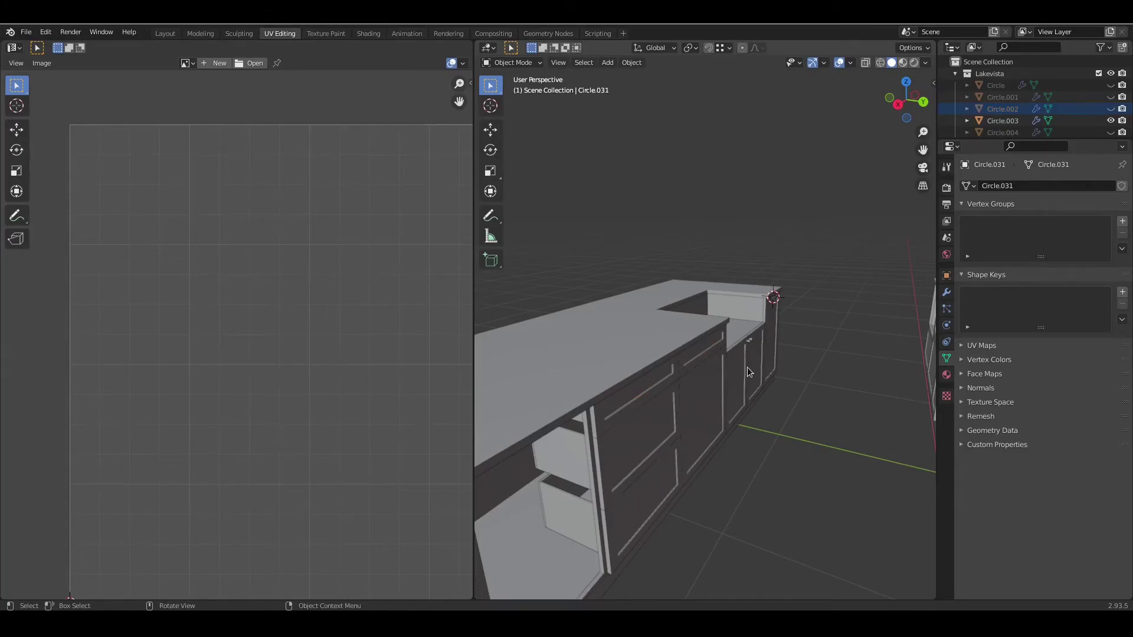
Step: Hide the two door knobs on the island's sink cabinet
middle_click_drag(748, 365, 570, 396)
scroll(602, 402, "up", 6)
left_click(594, 389)
left_click(586, 378, "shift")
key("h")
Step: Select all the visible cabinets, drawers and countertops and unwrap them without the hidden handles and knobs
scroll(650, 384, "down", 4)
middle_click_drag(779, 396, 685, 348)
middle_click_drag(685, 348, 797, 419, "shift")
scroll(796, 423, "down", 6)
left_click_drag(873, 177, 519, 494)
scroll(653, 451, "up", 3)
left_click(793, 398, "shift")
key("Tab")
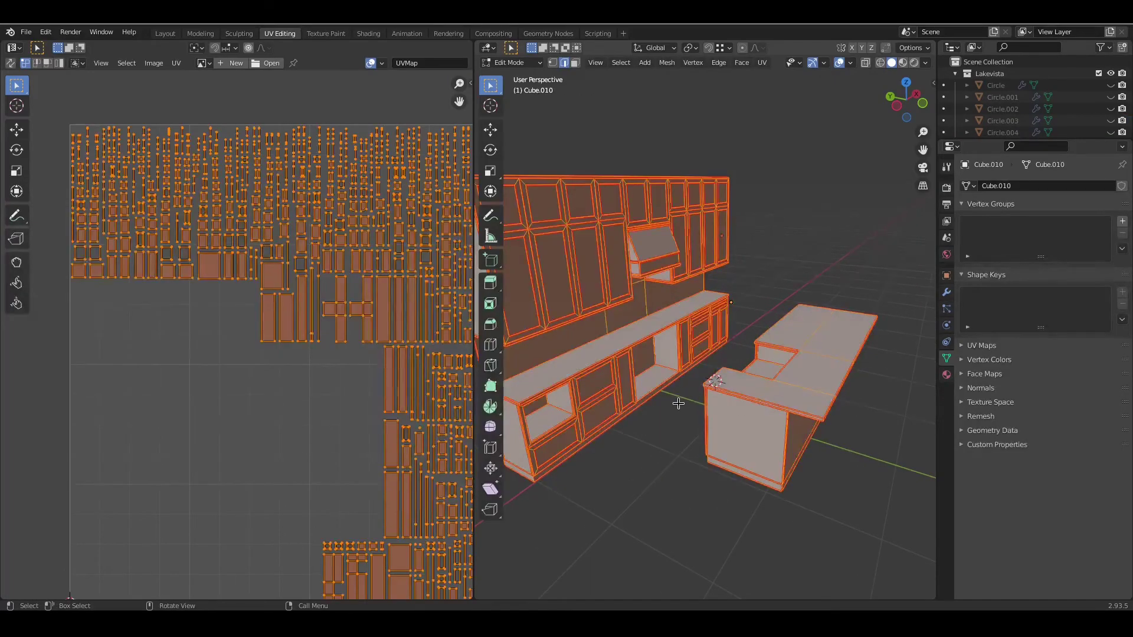
scroll(385, 387, "down", 2)
key("u")
left_click(333, 387)
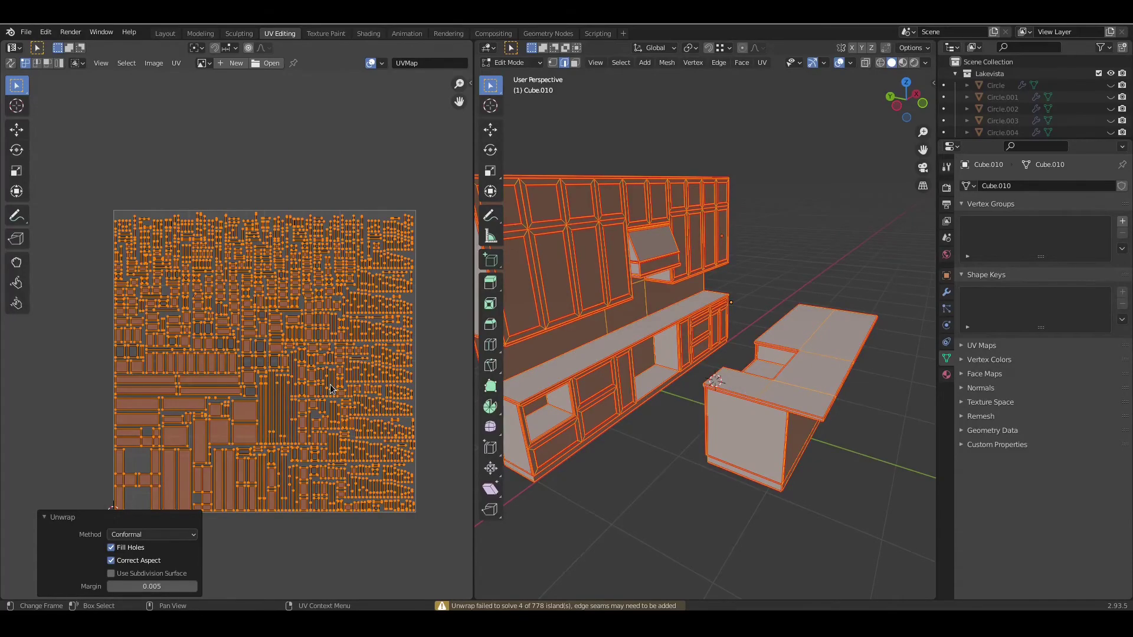
Step: Return to Object Mode and unhide all the handles and knobs
middle_click_drag(481, 404, 497, 387)
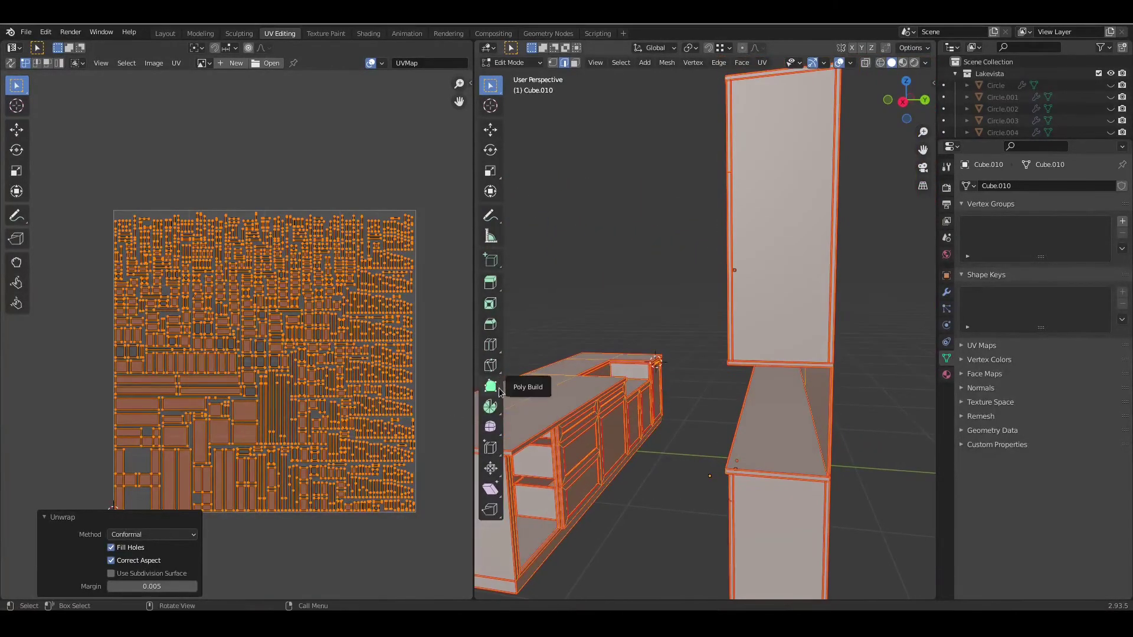
scroll(538, 397, "down", 2)
middle_click_drag(587, 407, 736, 439)
key("Tab")
key("h")
key("alt+h")
Step: Select the drawer handles and sink cabinet knobs on the kitchen island
middle_click_drag(735, 434, 698, 458)
scroll(667, 469, "up", 5)
middle_click_drag(640, 480, 609, 490)
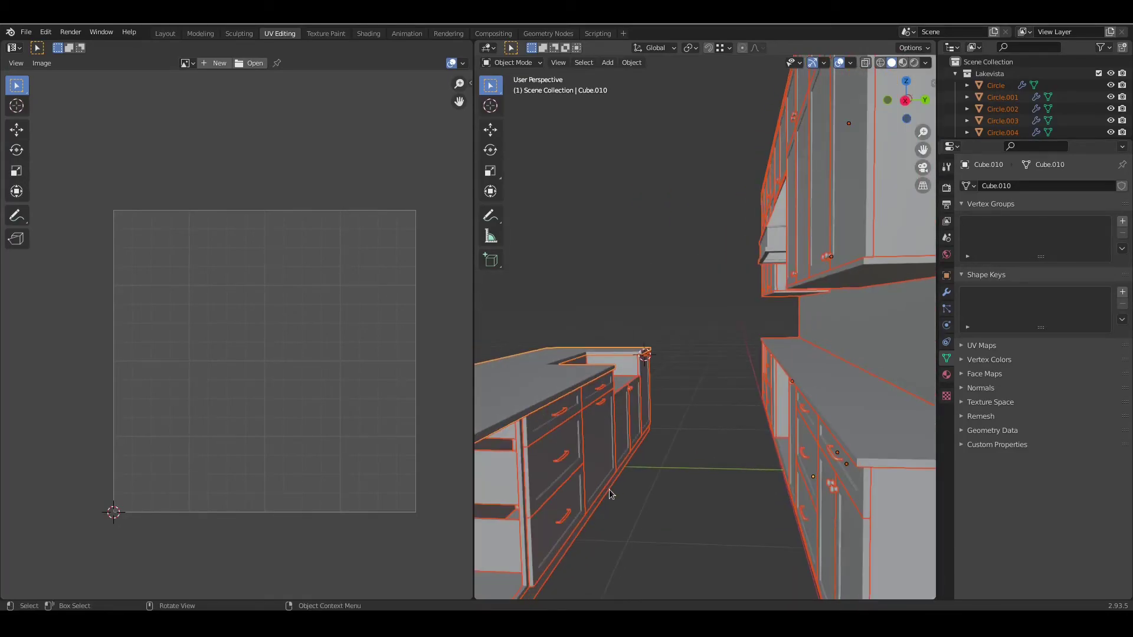
left_click(566, 521)
left_click(563, 453, "shift")
left_click(602, 399, "shift")
scroll(587, 454, "up", 2)
left_click(544, 456, "shift")
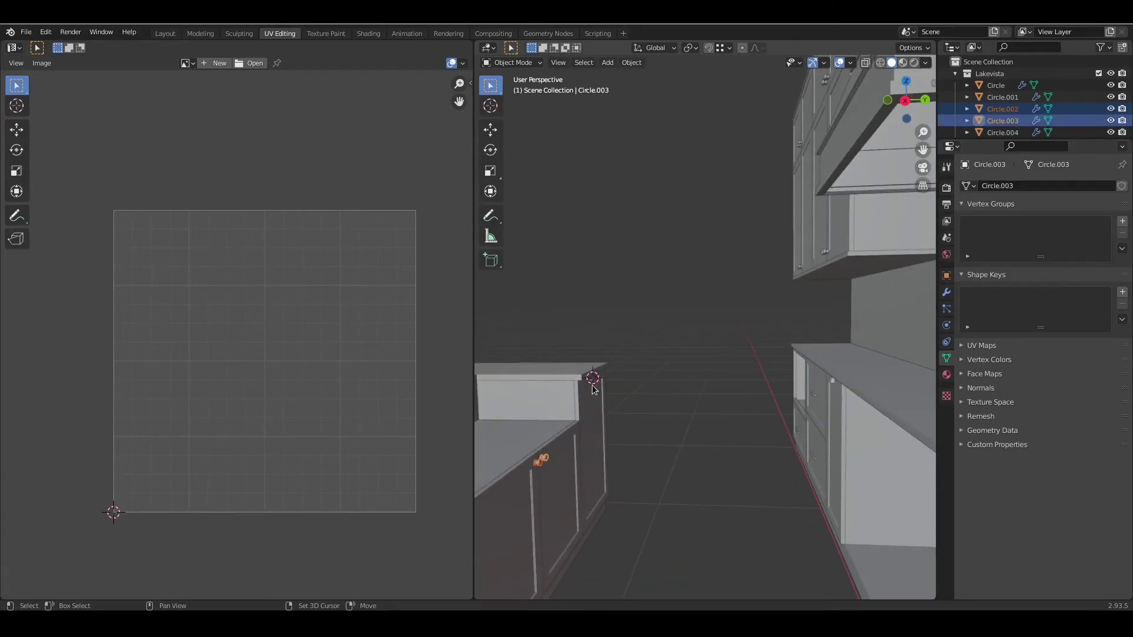
Step: Add the handles and knobs of the wall-side base cabinets to the selection
middle_click_drag(593, 379, 767, 426)
left_click(555, 389, "shift")
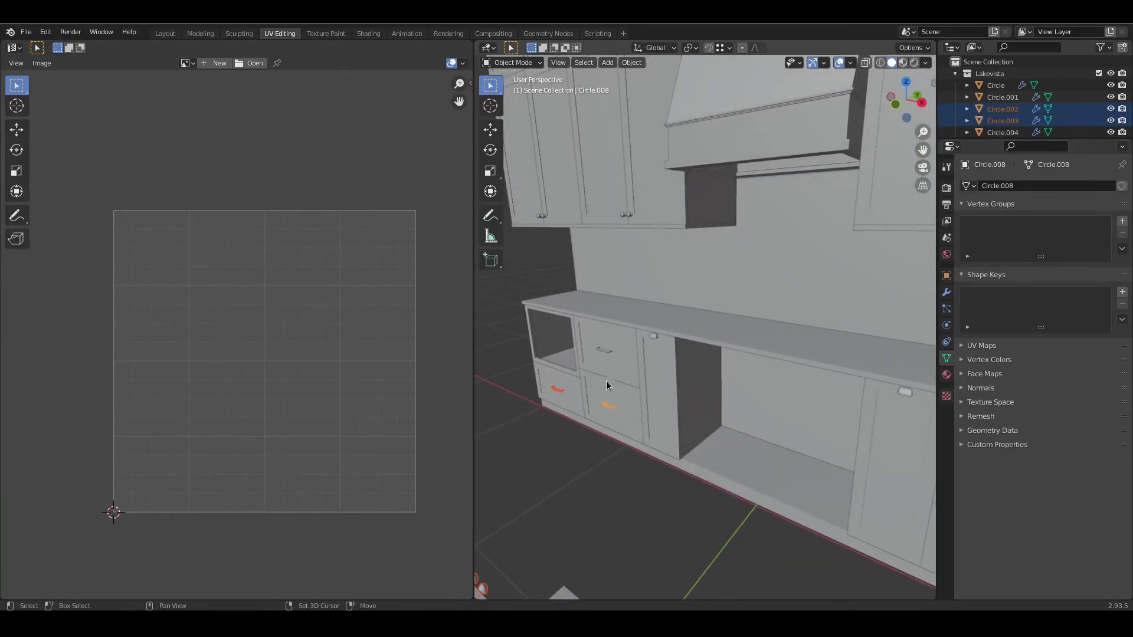
left_click(606, 350, "shift")
left_click(653, 334, "shift")
key("ctrl+z")
middle_click_drag(652, 335, 574, 412)
left_click(752, 417, "shift")
left_click(746, 446, "shift")
left_click(640, 427, "shift")
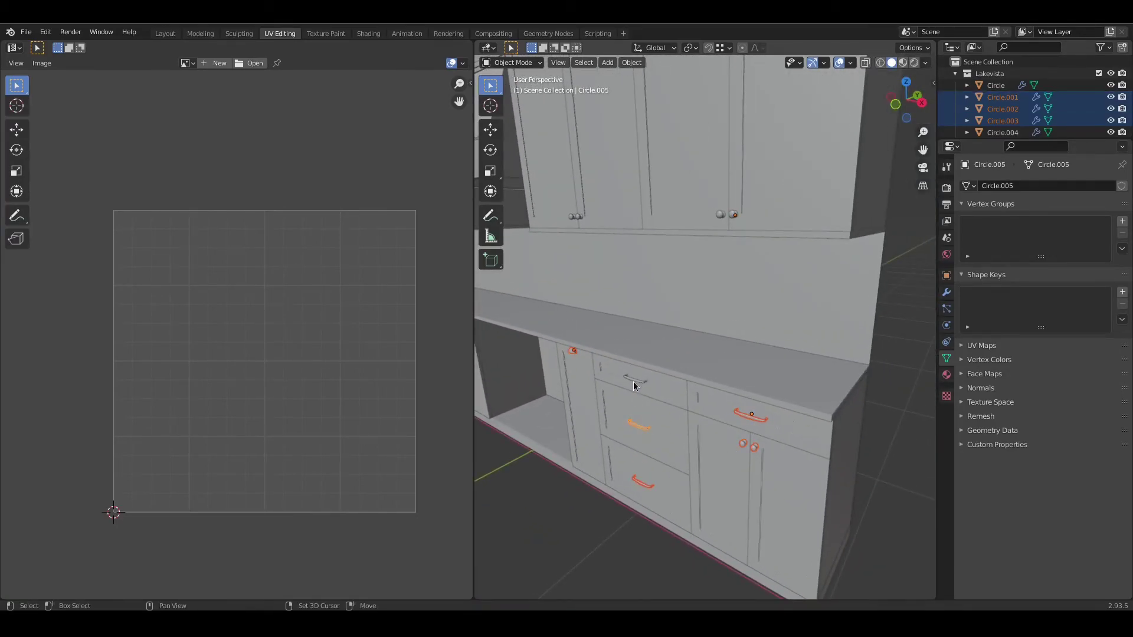
Step: Add the bottom-row knobs of the upper cabinets on one side of the range hood to the selection
middle_click_drag(703, 340, 752, 419)
left_click(756, 397, "shift")
left_click(741, 394, "shift")
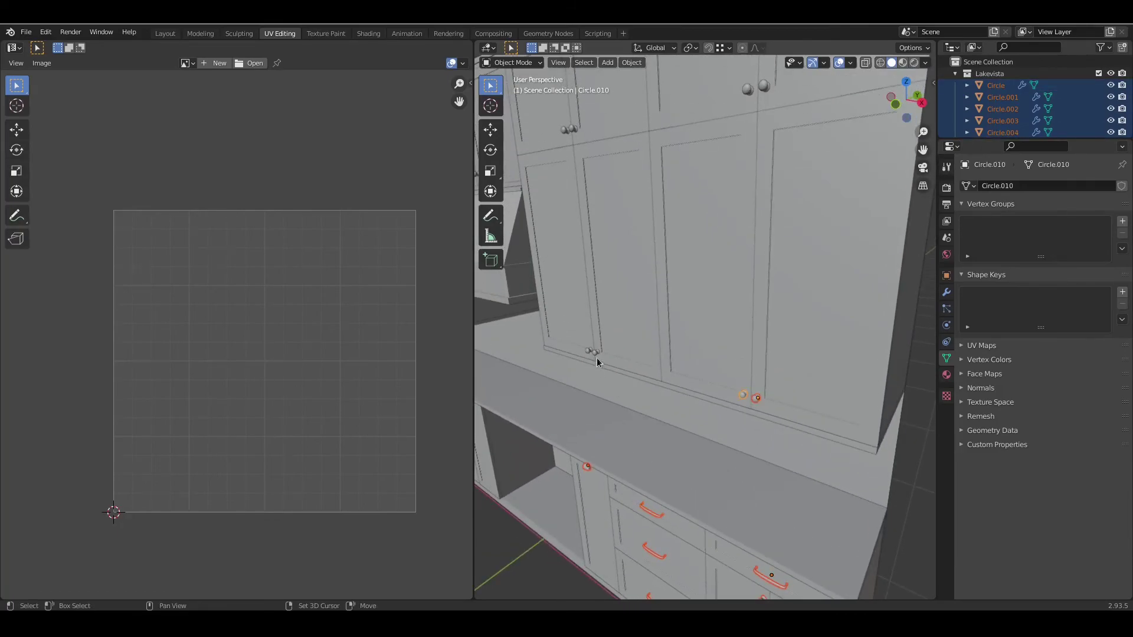
left_click(594, 353, "shift")
middle_click_drag(653, 369, 730, 332)
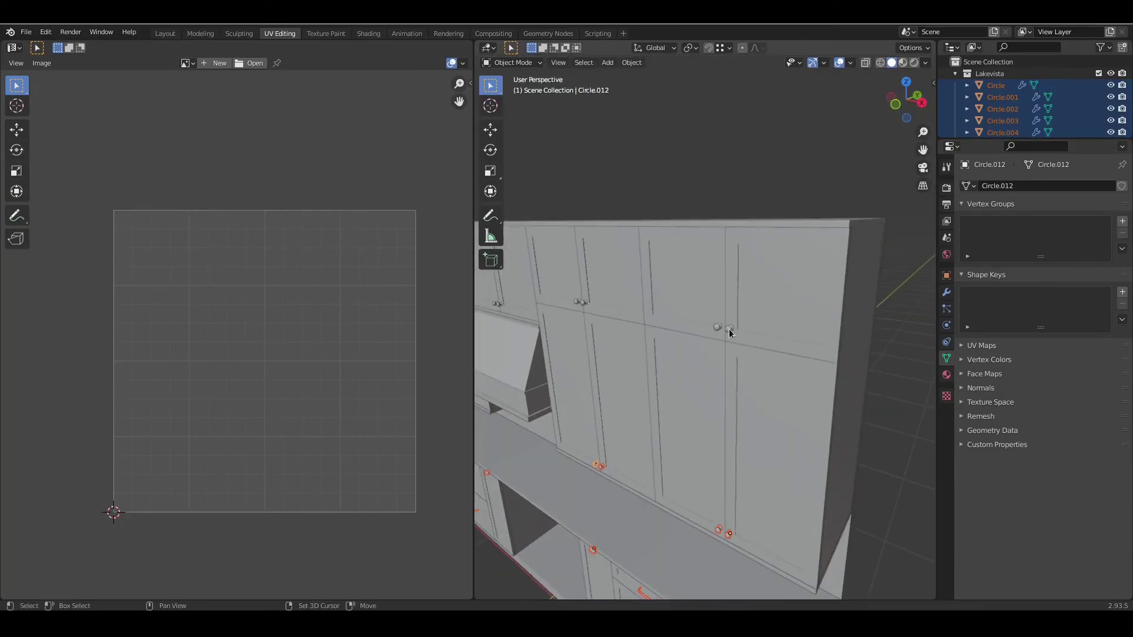
Step: Add the remaining upper-cabinet knobs on the other side of the range hood to the selection
middle_click_drag(579, 316, 758, 378)
middle_click_drag(734, 422, 777, 381, "shift")
left_click(679, 447, "shift")
left_click(683, 110, "shift")
left_click(662, 108, "shift")
scroll(599, 345, "down", 2)
middle_click_drag(600, 345, 738, 335, "shift")
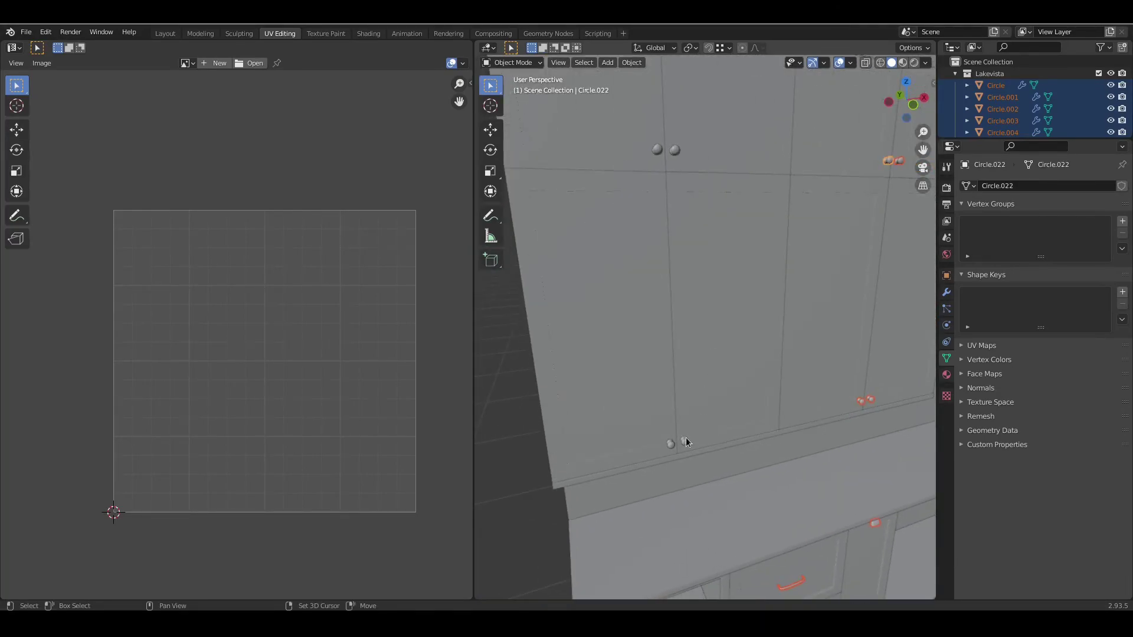
left_click(659, 153, "shift")
scroll(660, 285, "down", 5)
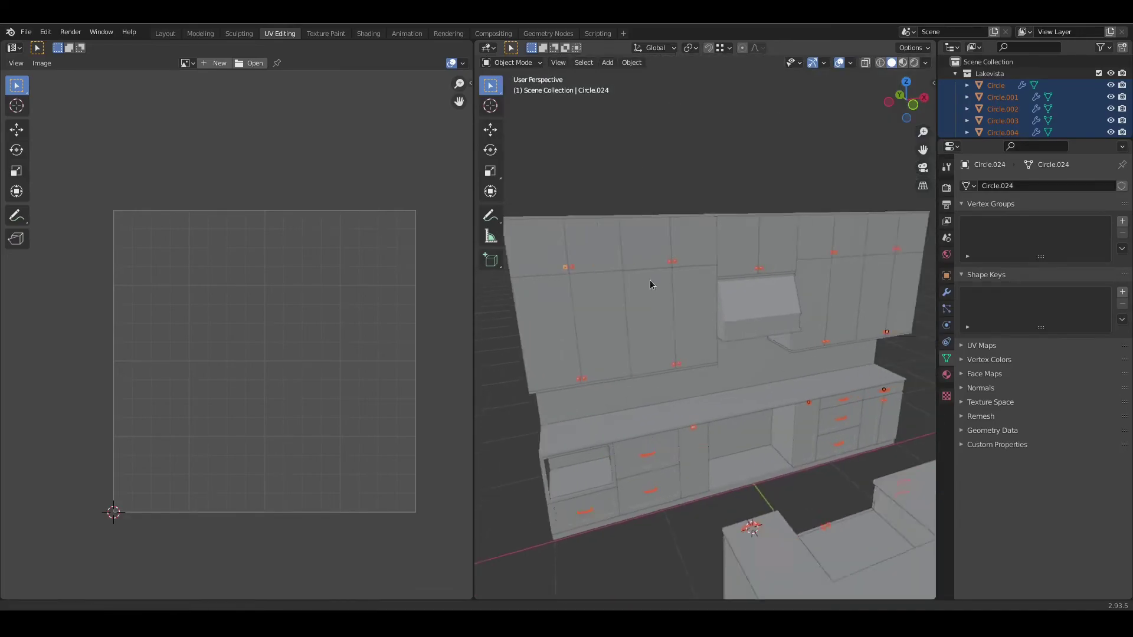
Step: Unwrap all the selected handles and knobs in Edit Mode, using Smart UV Project with a 66° angle limit and zero island margin
key("Tab")
key("u")
left_click(413, 367)
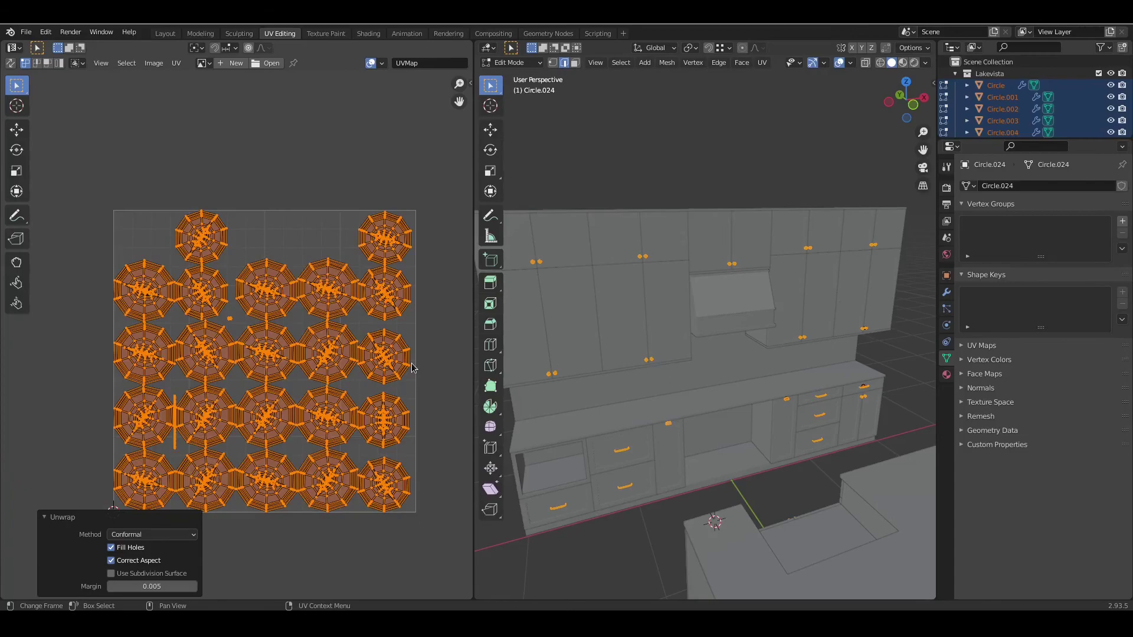
key("u")
left_click(632, 376)
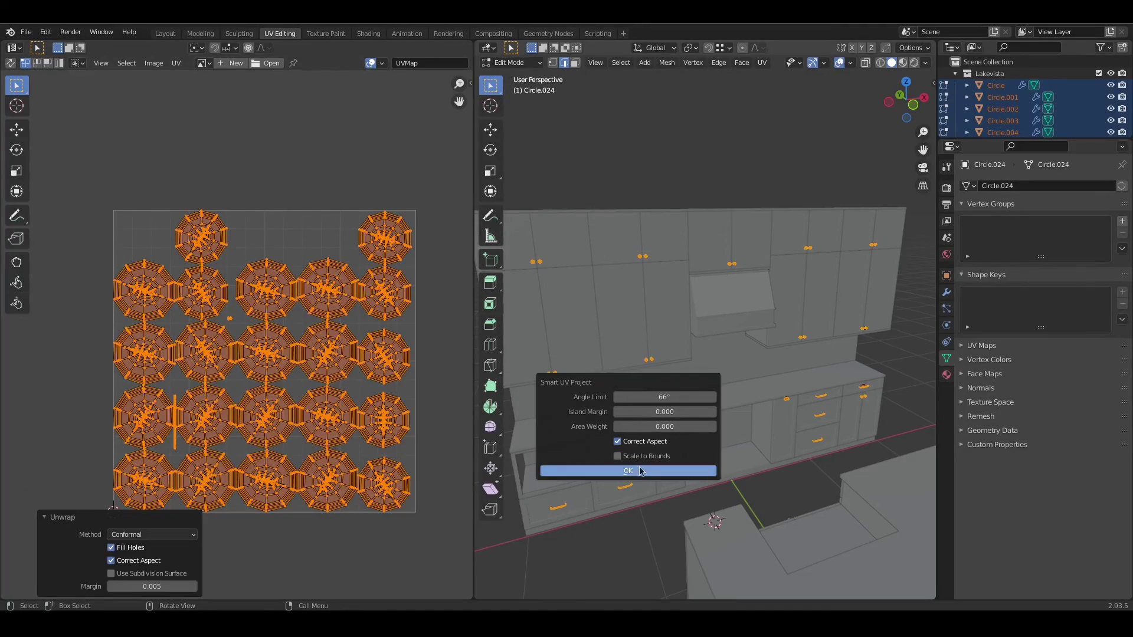
left_click(635, 470)
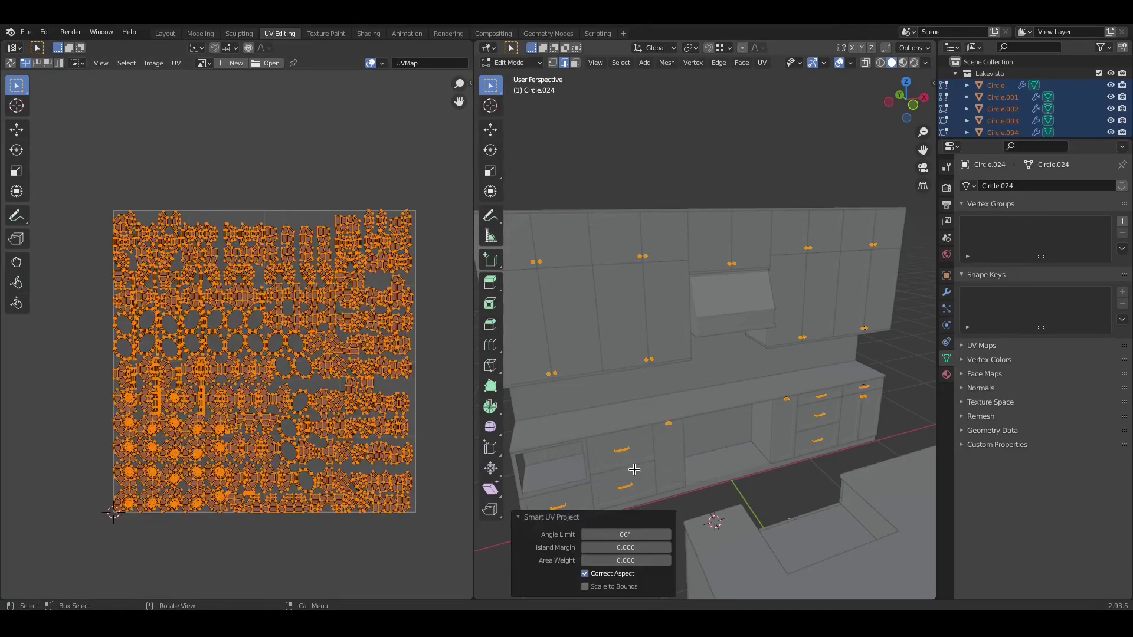
left_click(177, 63)
left_click(231, 280)
scroll(599, 408, "down", 2)
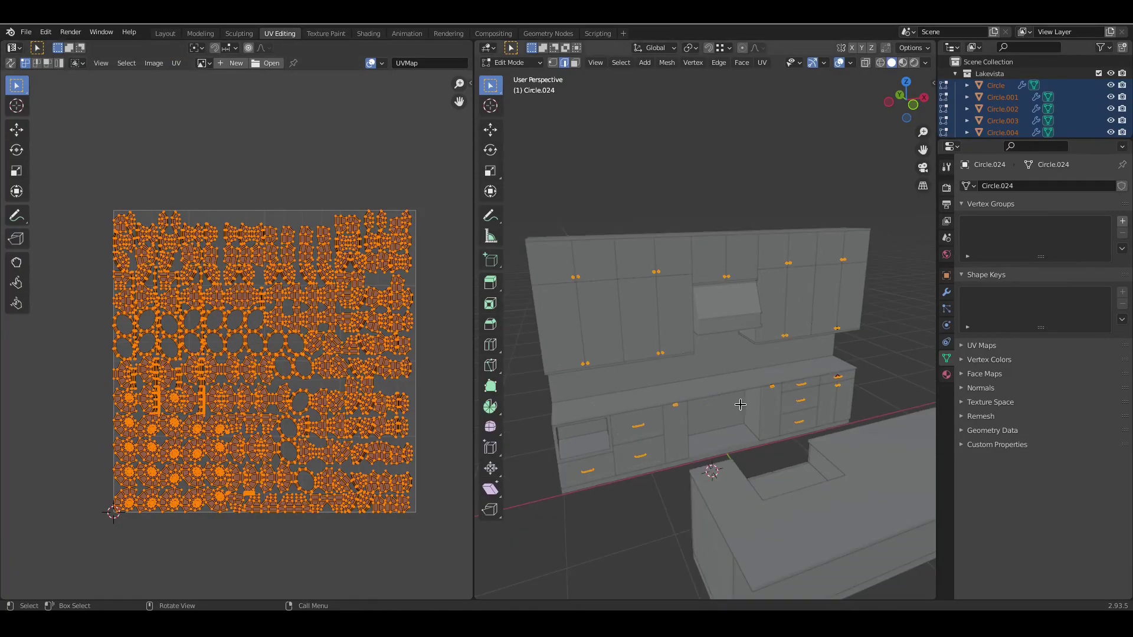
Step: Return to Object Mode and deselect the handles and knobs
key("Tab")
middle_click_drag(764, 409, 823, 471)
left_click(823, 471)
middle_click_drag(710, 463, 704, 426)
middle_click_drag(702, 423, 712, 464)
Step: Switch to the Layout workspace and save the kitchen file
left_click(165, 33)
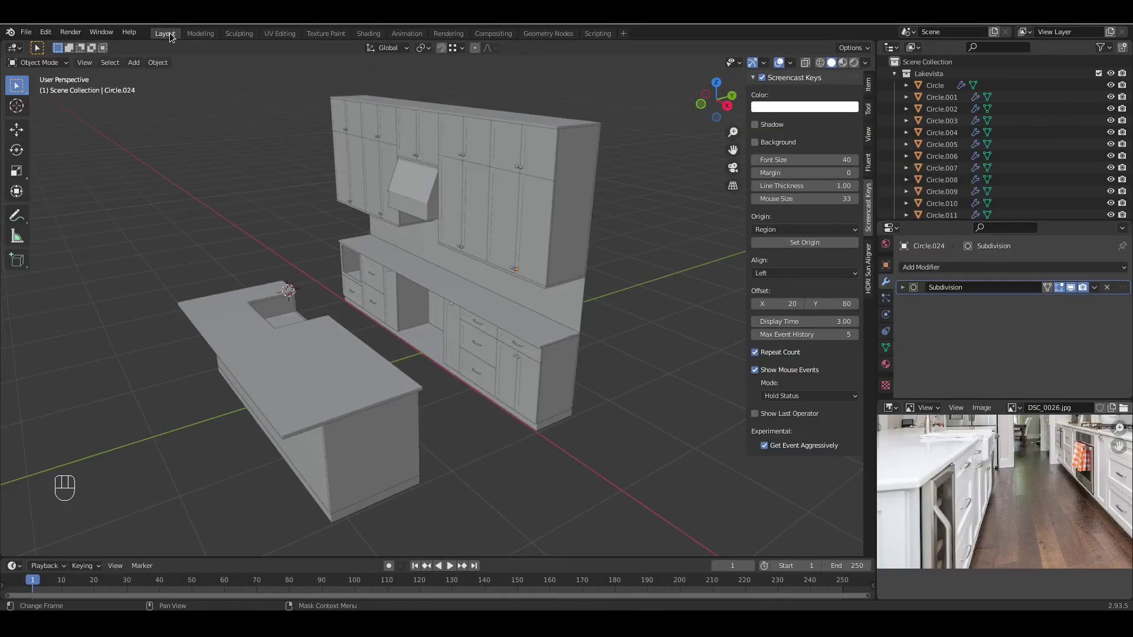
left_click(26, 33)
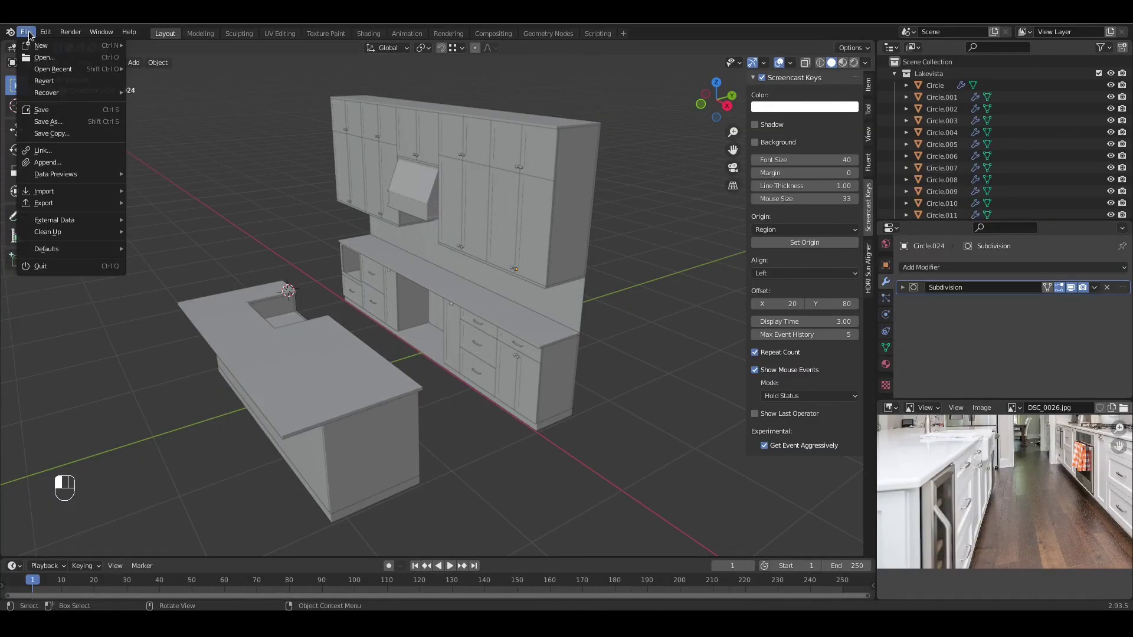
left_click(48, 109)
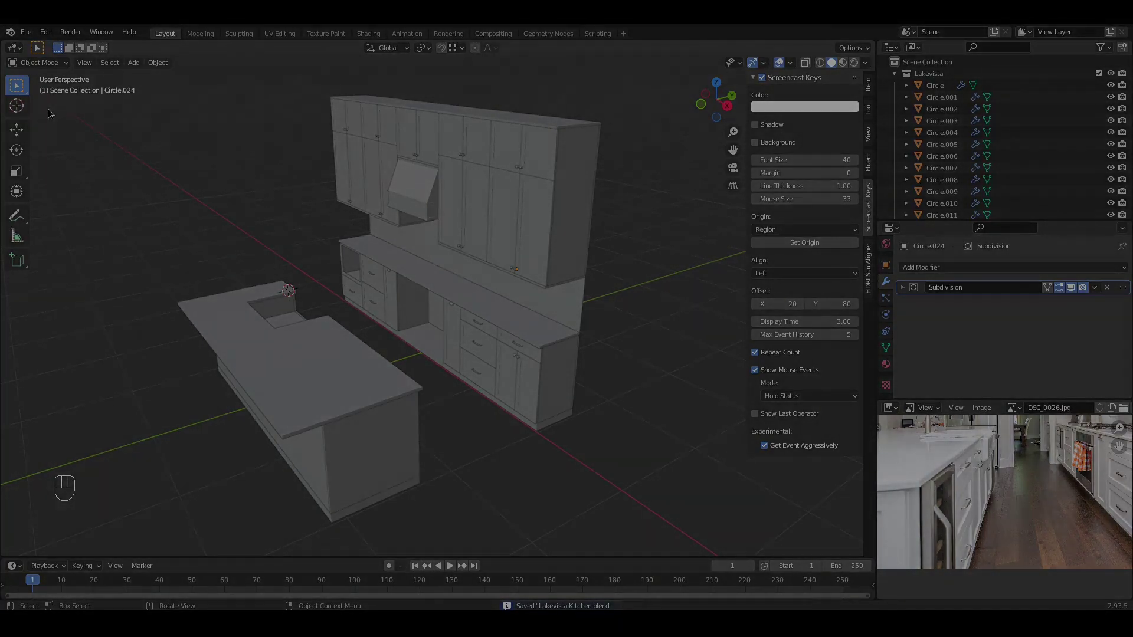